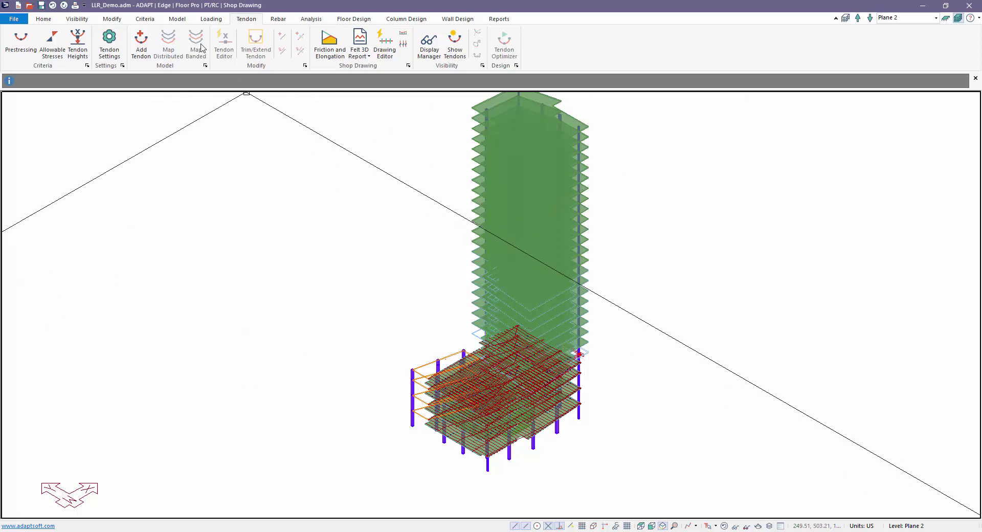
Step: Check the live load reduction factors (no reducible cases yet) and the column design reduction settings
left_click(402, 20)
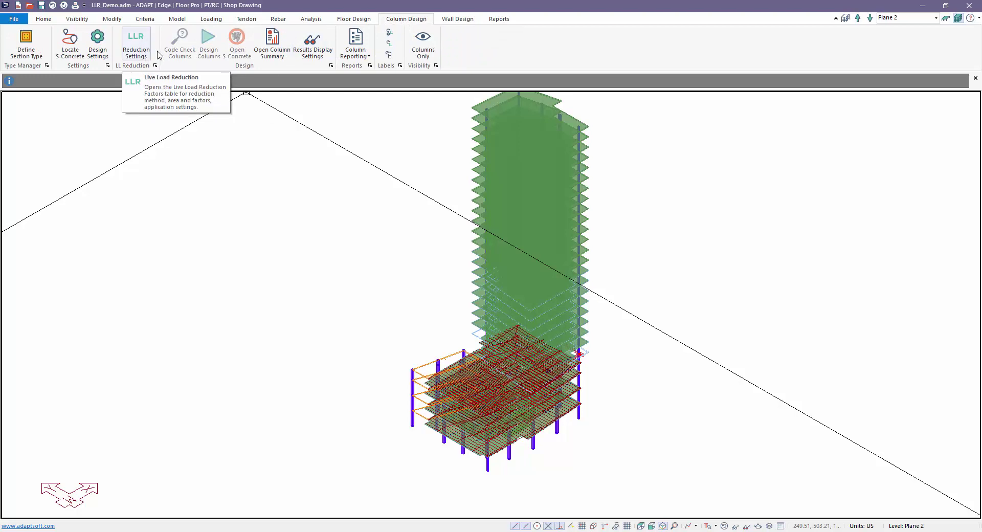
left_click(210, 22)
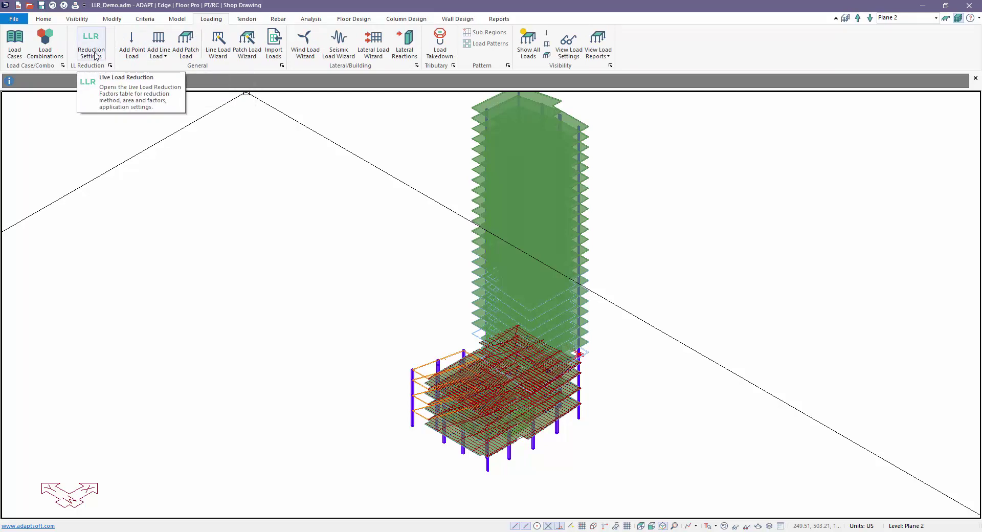
left_click(96, 55)
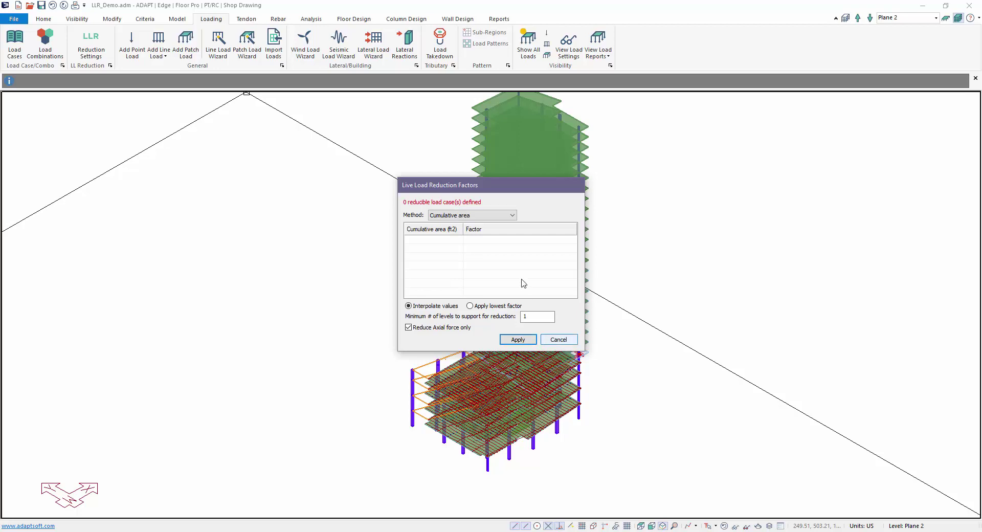
left_click(556, 340)
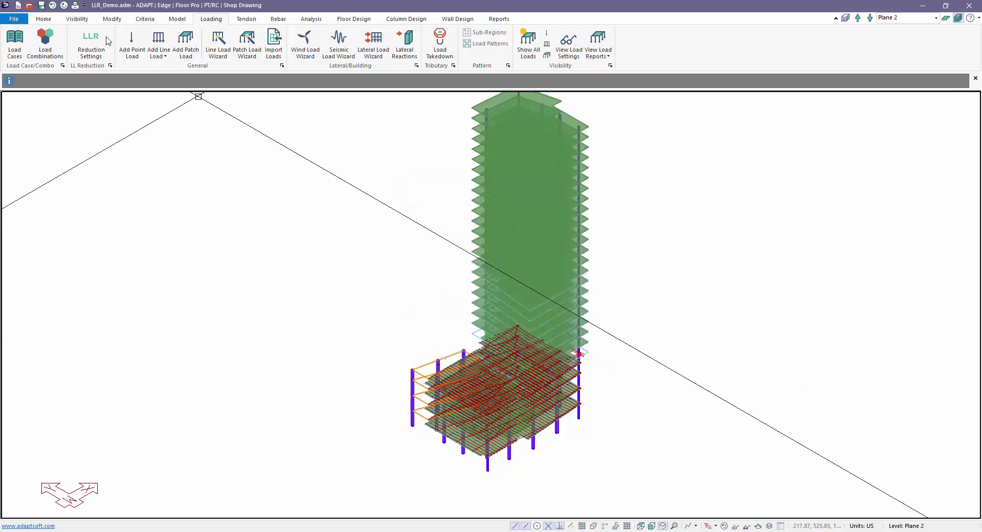
left_click(416, 21)
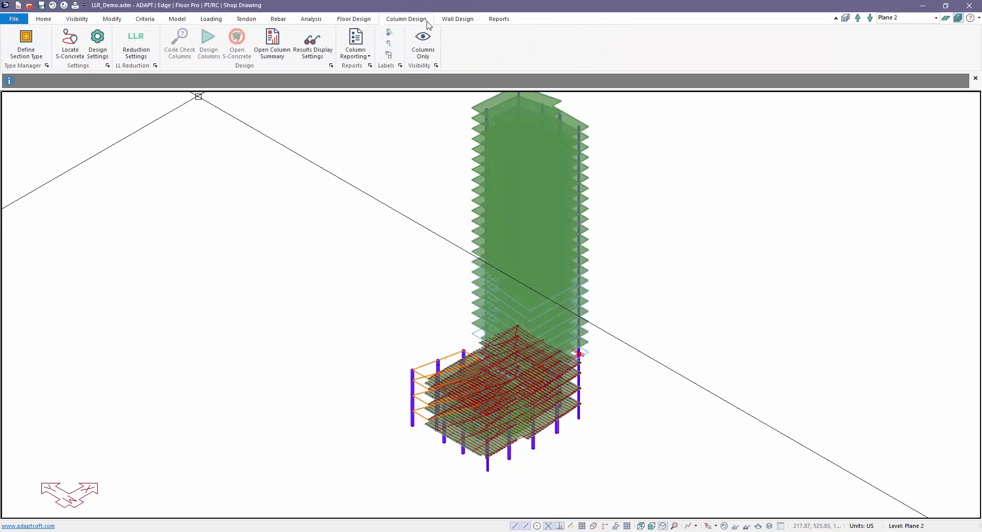
left_click(130, 56)
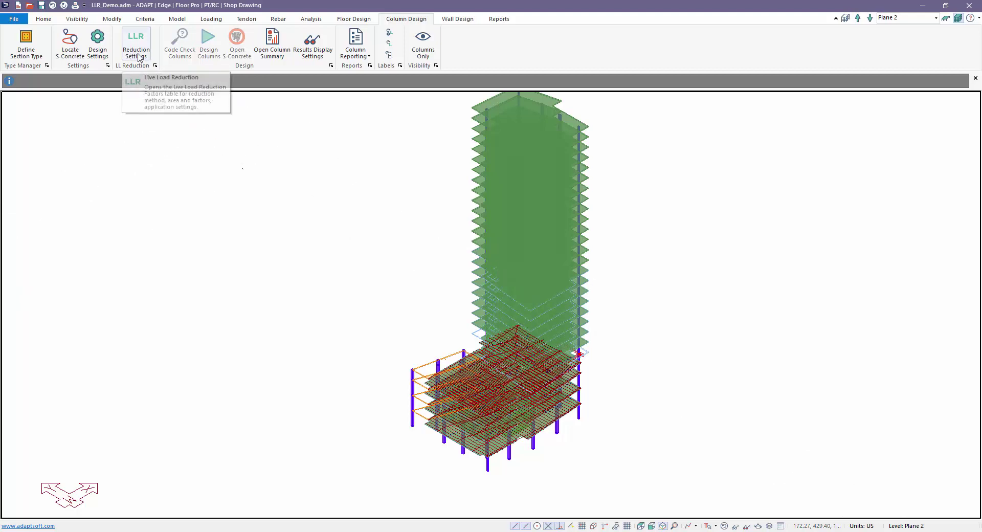
Step: Mark the Live load case as Reducible in the load case library
left_click(211, 19)
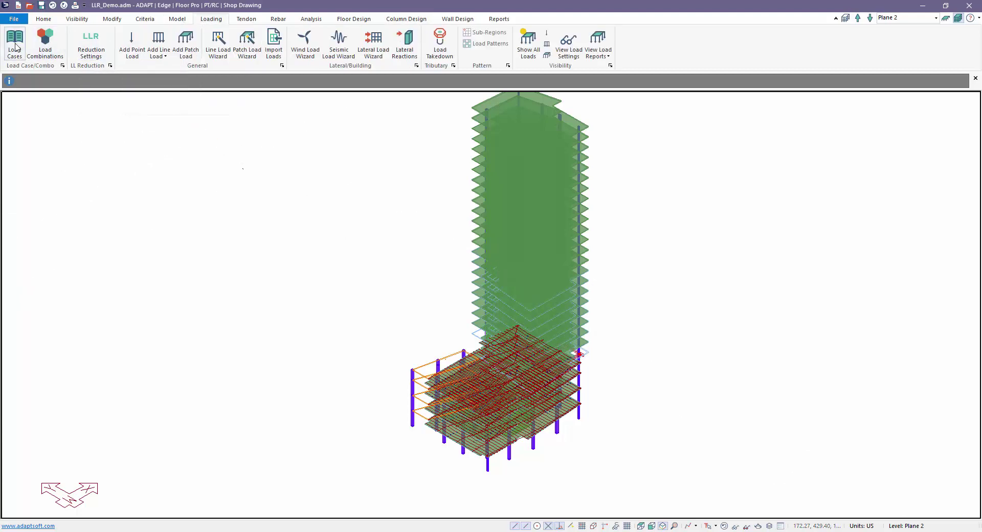
left_click(14, 41)
left_click(395, 192)
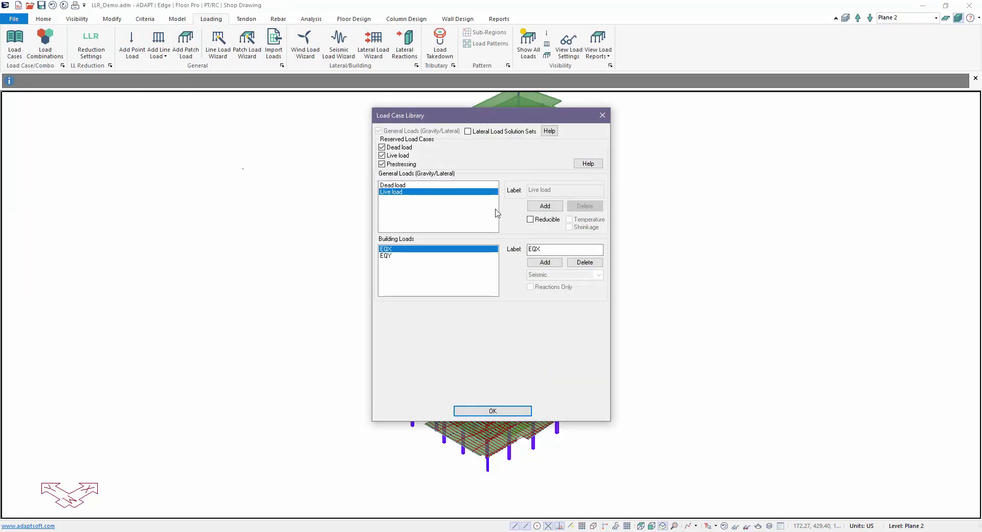
left_click(531, 220)
left_click(465, 412)
Step: Turn on patch load display for the LIVE LOAD case and toggle Show All Loads
middle_click_drag(449, 172, 447, 206)
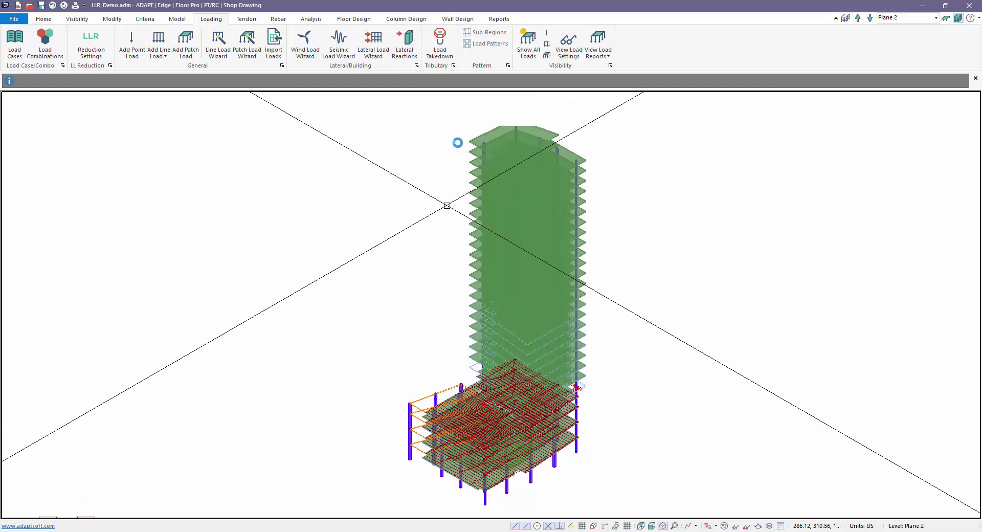
left_click(566, 53)
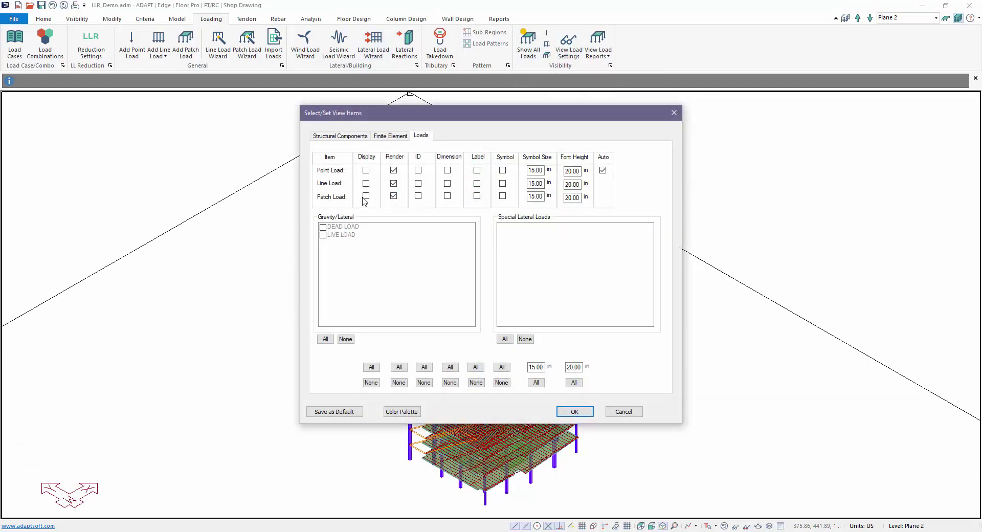
left_click(366, 196)
left_click(323, 234)
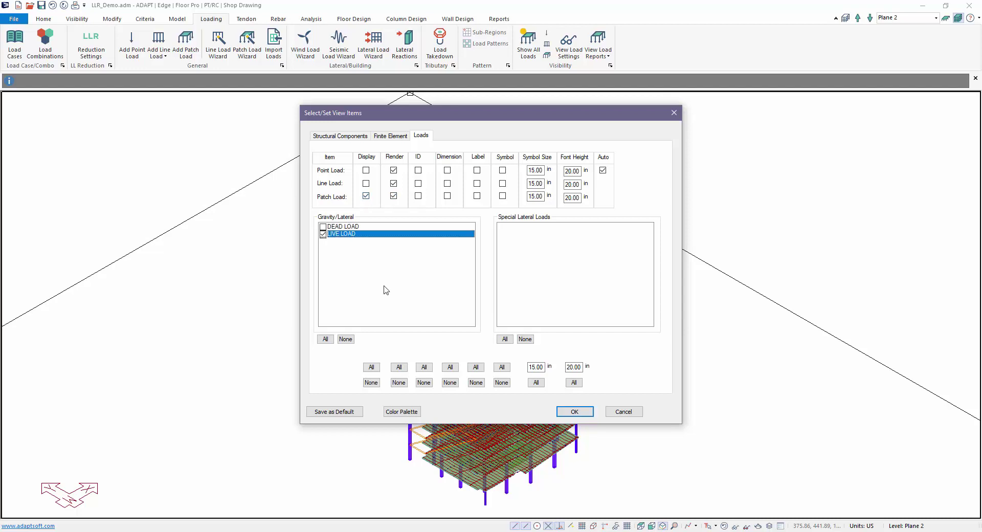
left_click(569, 413)
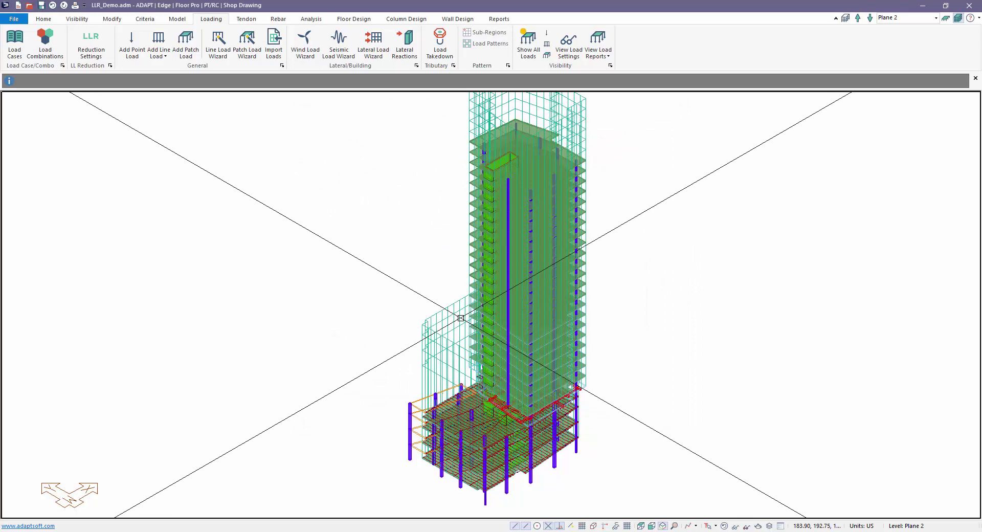
left_click(529, 41)
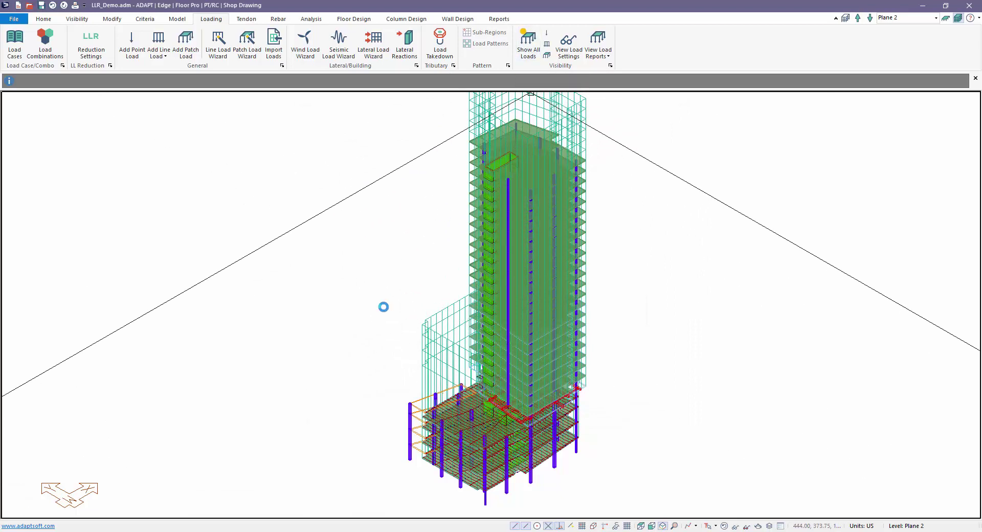
Step: Append five rows to the live load reduction factors table
left_click(87, 50)
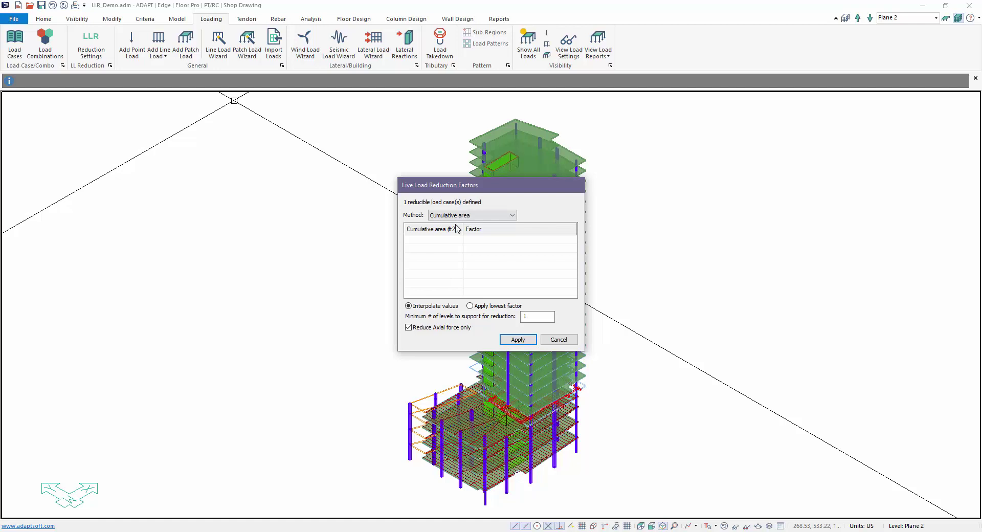
right_click(422, 238)
left_click(434, 244)
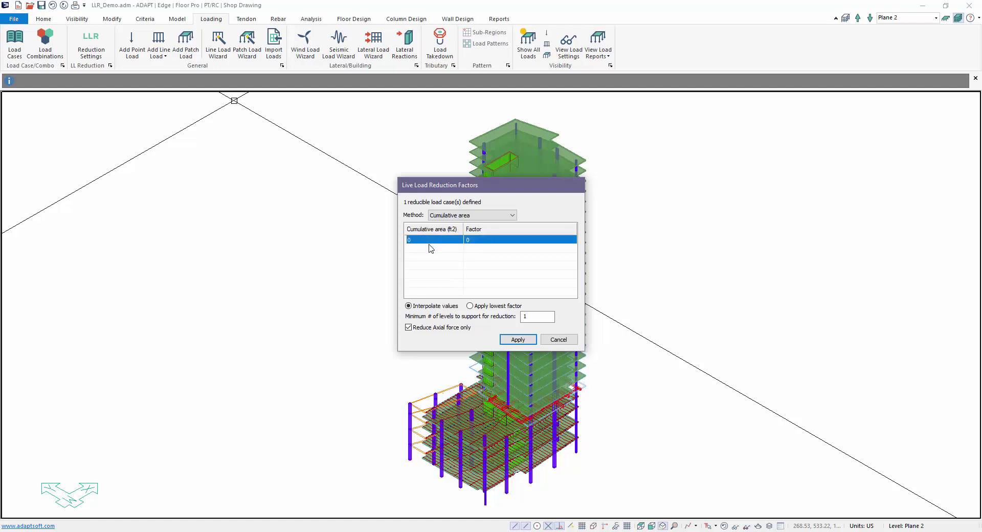
right_click(430, 247)
left_click(430, 256)
right_click(427, 257)
left_click(433, 263)
right_click(432, 264)
left_click(430, 272)
right_click(430, 273)
left_click(434, 279)
Step: Enter cumulative areas 400, 750, 1000, 1250 and 1500 ft² in the new rows
left_click(427, 244)
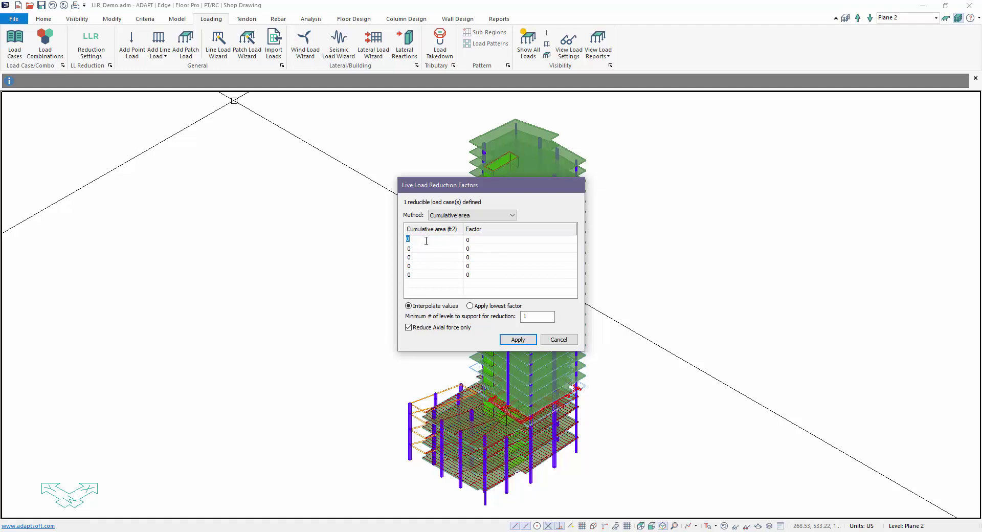
type("400")
left_click(416, 248)
left_click_drag(417, 248, 405, 248)
type("750")
left_click(410, 259)
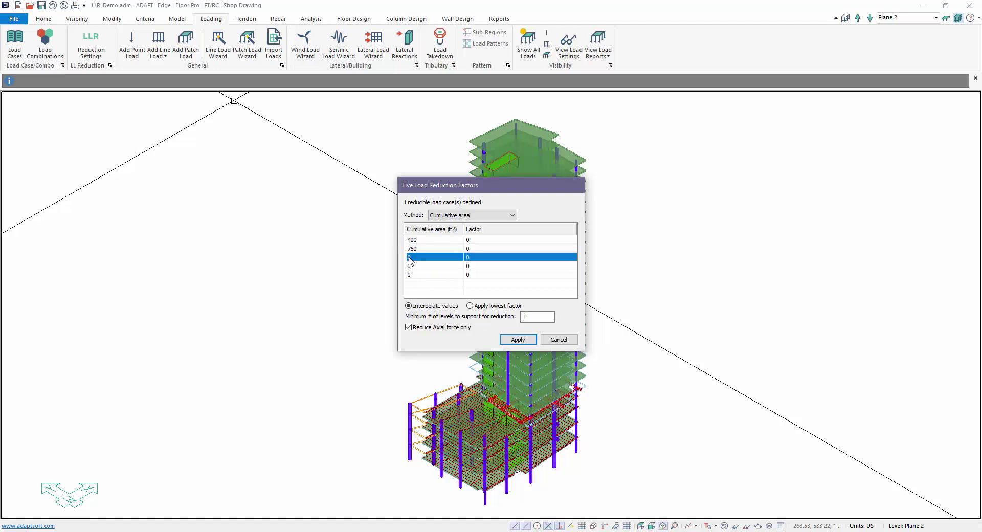
left_click(409, 260)
type("1000")
left_click(423, 268)
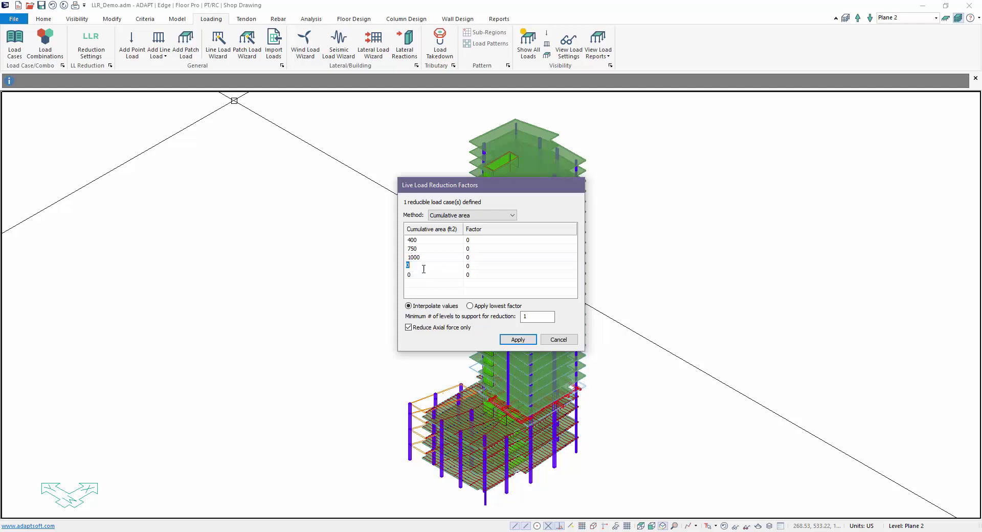
type("1250")
left_click(430, 276)
type("1500")
left_click(486, 258)
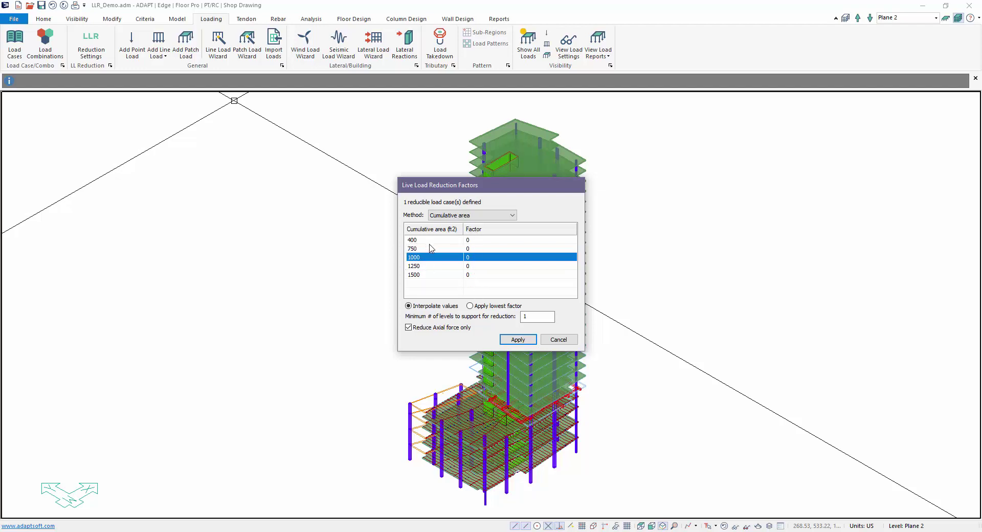
Step: Enter factors 0.9, 0.8, 0.6, 0.5 and 0.4 against the 400–1500 ft² rows
left_click(469, 241)
left_click(470, 241)
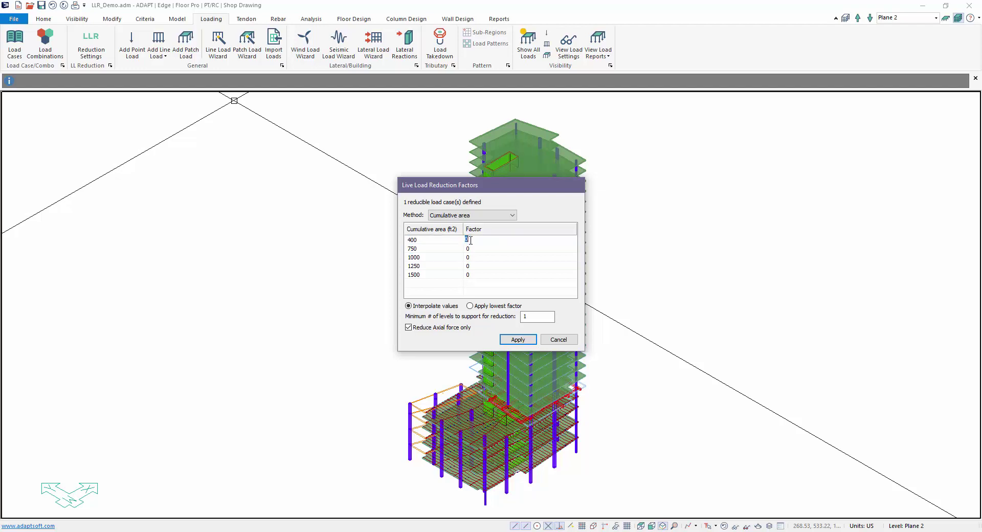
type("0.4")
left_click_drag(473, 239, 396, 243)
type("0.9")
left_click(467, 249)
type("0.8")
left_click(470, 258)
type("0.6")
double_click(474, 266)
type("0.5")
double_click(467, 274)
left_click(487, 258)
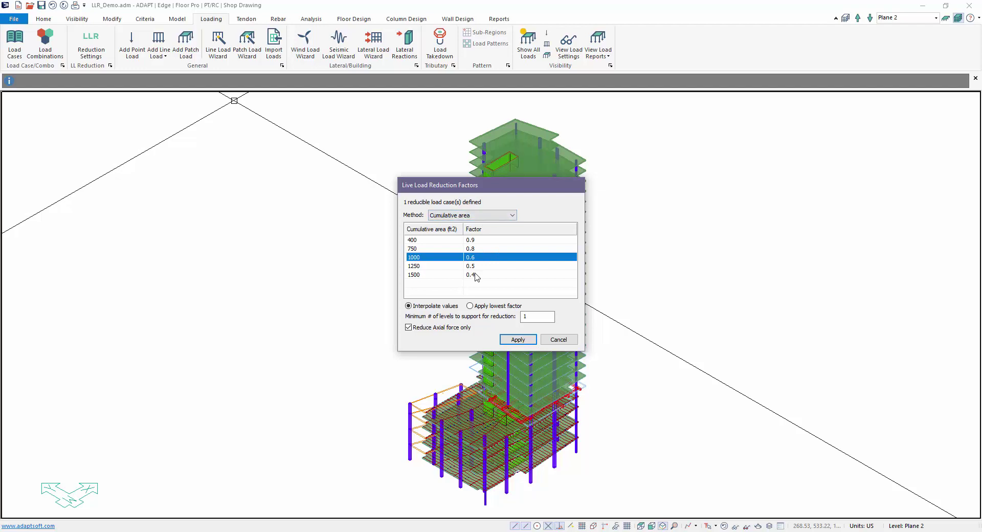
Step: Keep the Cumulative area method, use the lowest factor without interpolation, and apply the settings
left_click(494, 216)
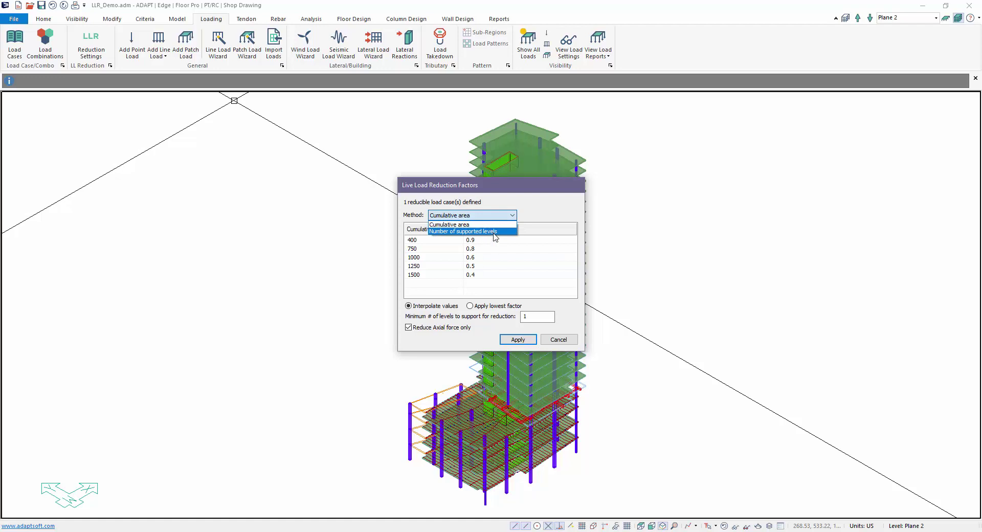
left_click(538, 212)
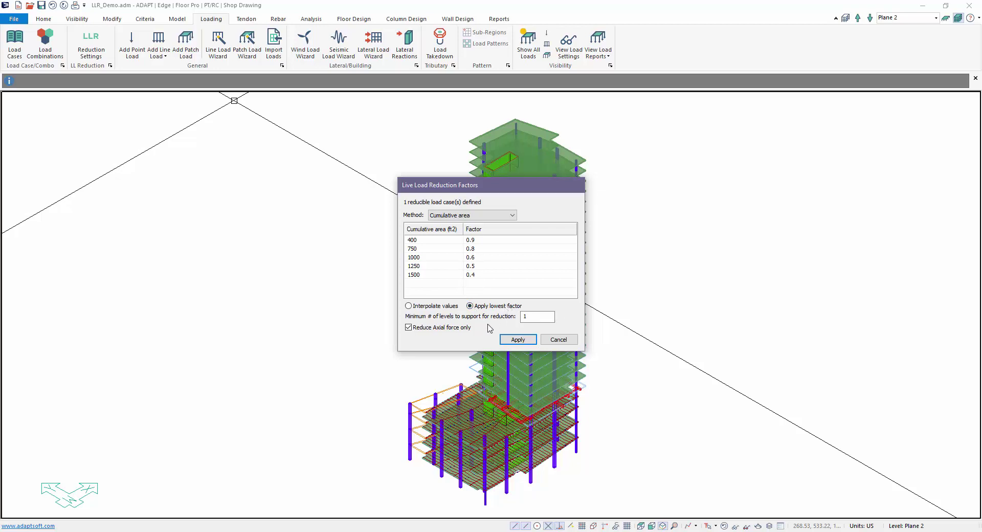
double_click(526, 317)
left_click(517, 340)
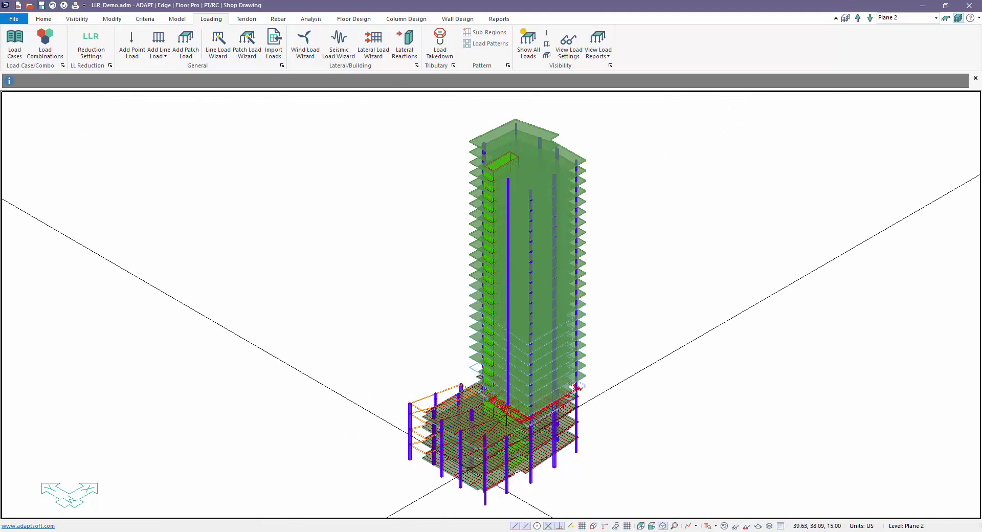
Step: Regenerate tributaries and recalculate loads, finding Column 260 on Plane 7 as transferred
middle_click_drag(459, 479, 457, 452)
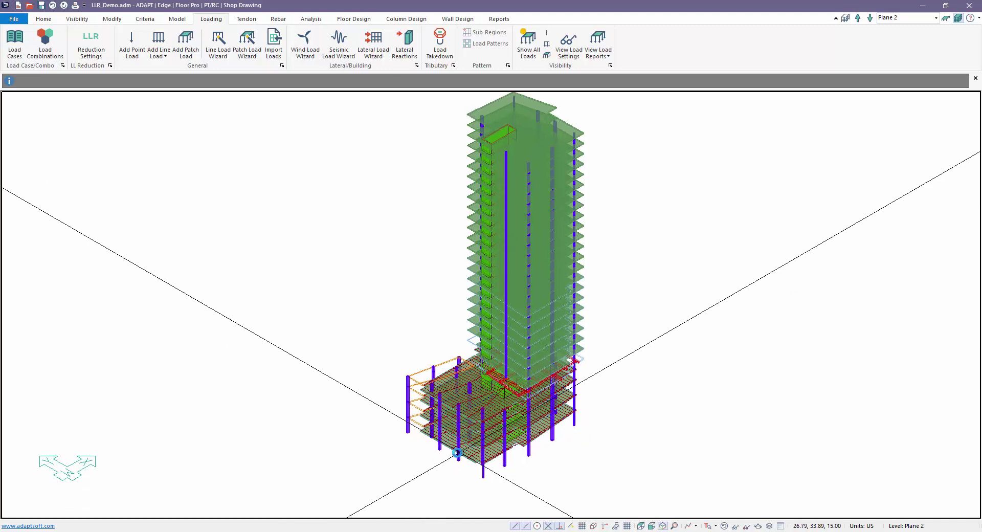
left_click(243, 20)
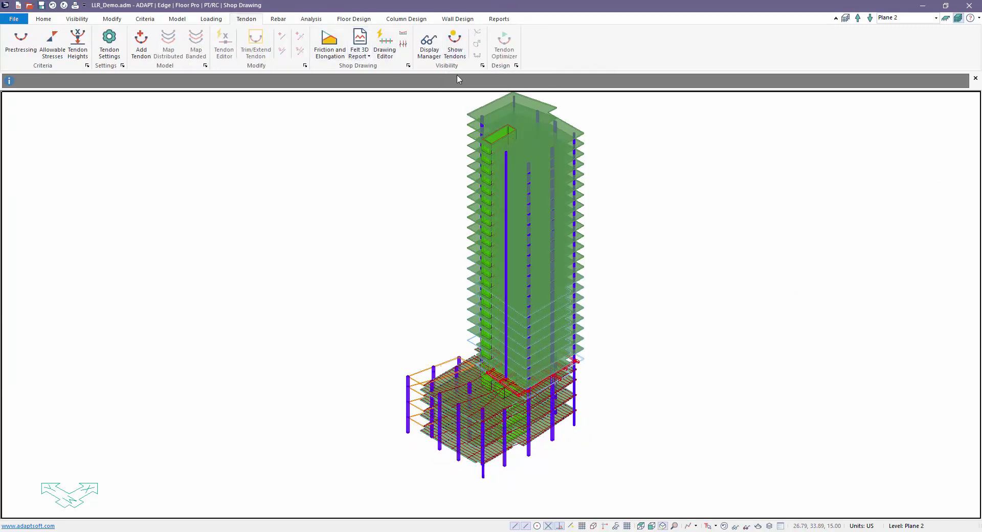
left_click(212, 18)
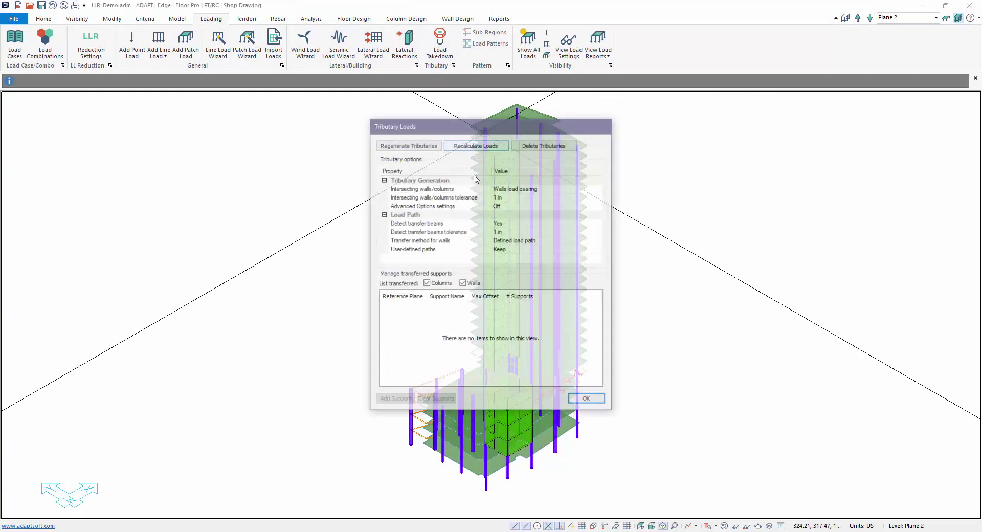
left_click(409, 145)
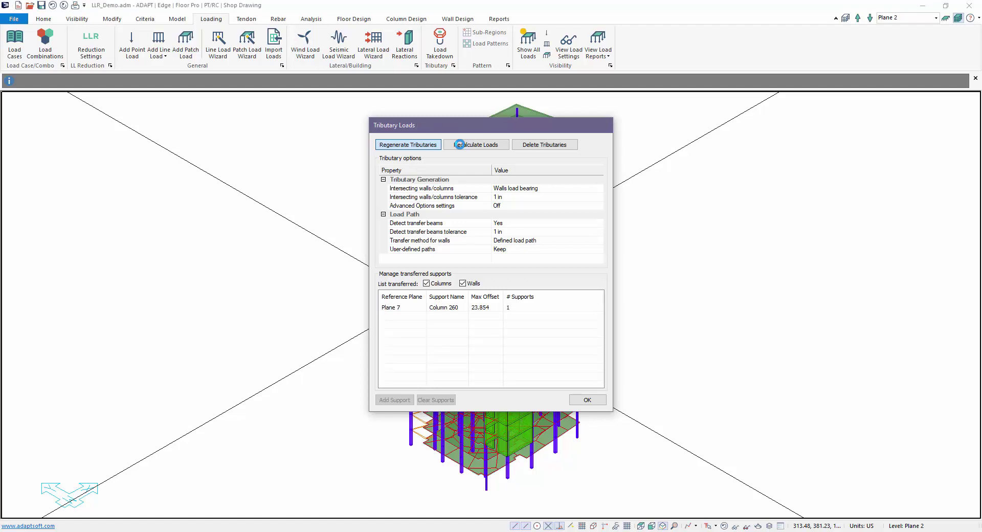
left_click(460, 145)
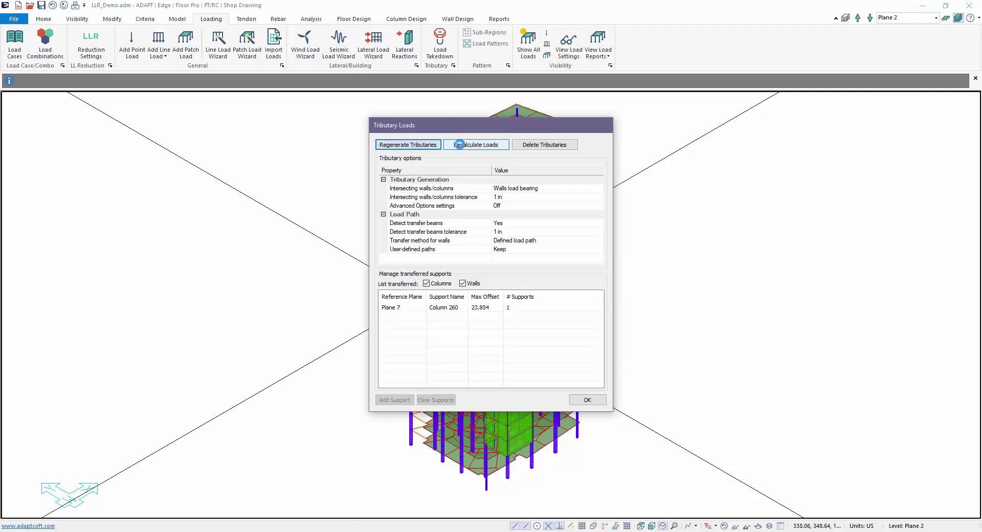
left_click(578, 401)
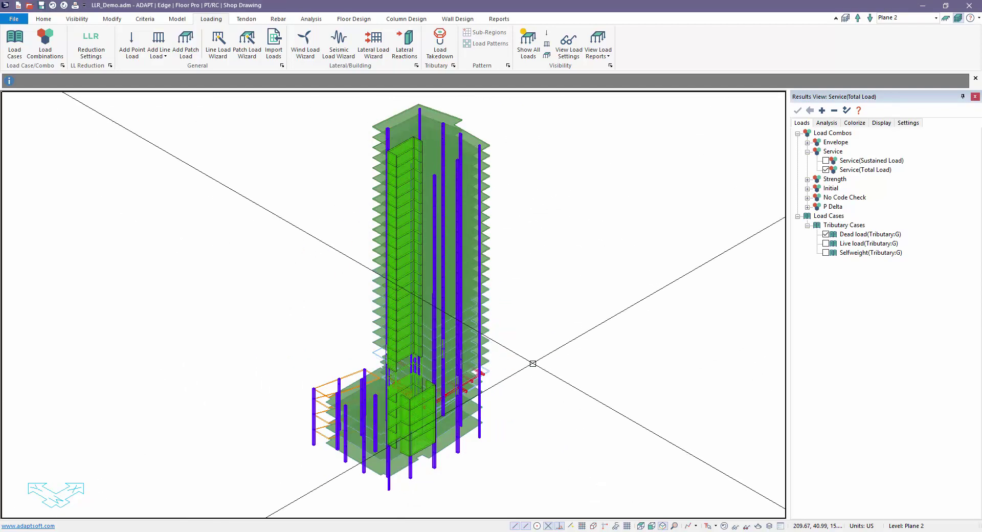
Step: Show Plane 2 alone in top view with Load Takedown cumulative area labels
left_click(945, 18)
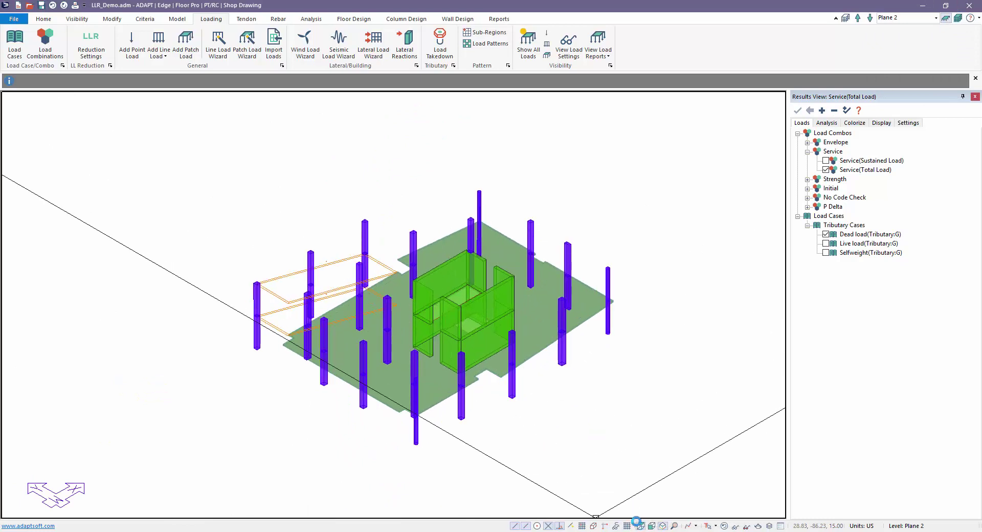
left_click(641, 525)
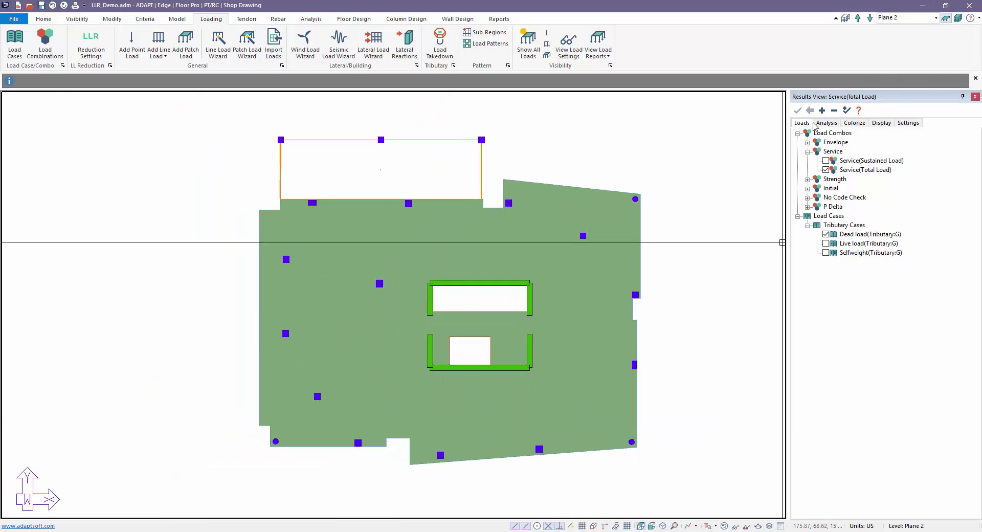
left_click(826, 124)
left_click(798, 189)
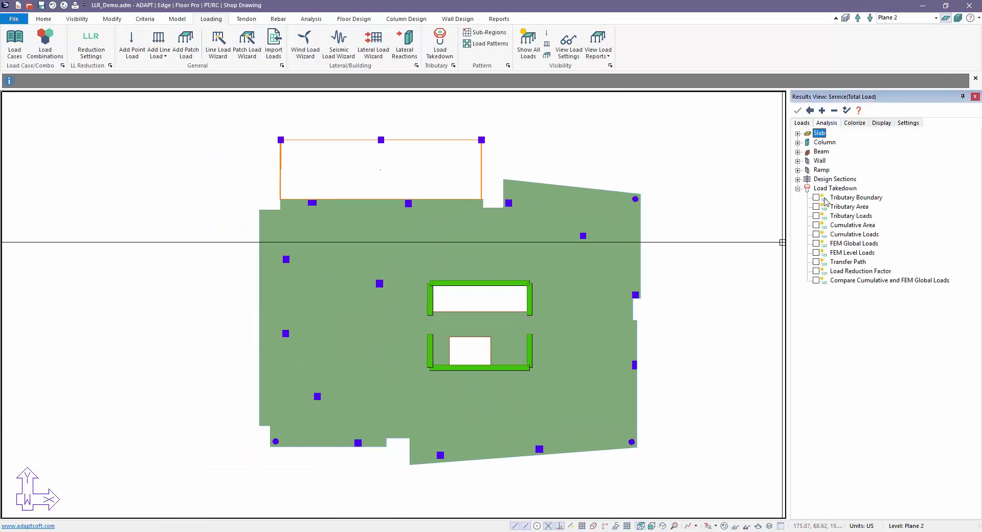
left_click(817, 225)
Step: Zoom in to read the cumulative area labels, then change to the top-front-right 3D view
scroll(539, 437, "up", 2)
scroll(541, 430, "up", 2)
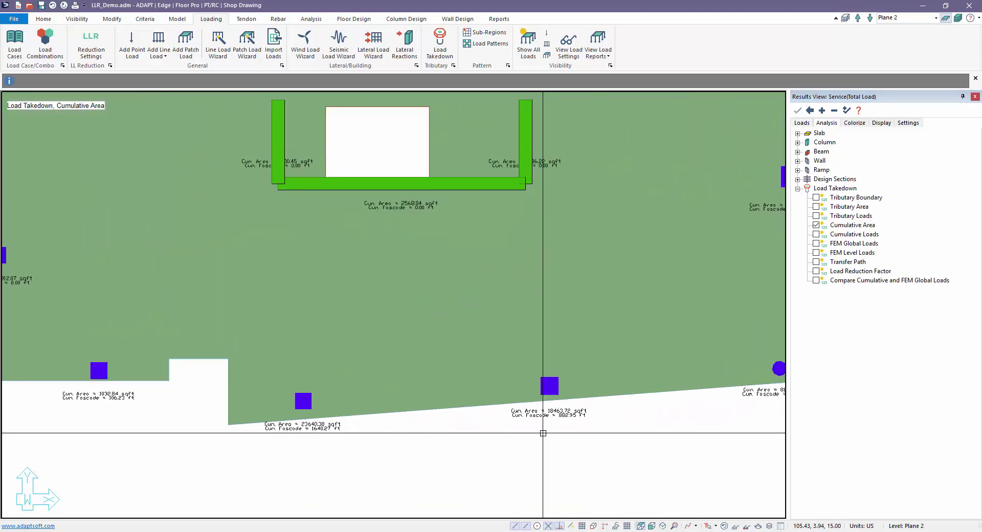
scroll(541, 431, "up", 2)
scroll(545, 429, "up", 1)
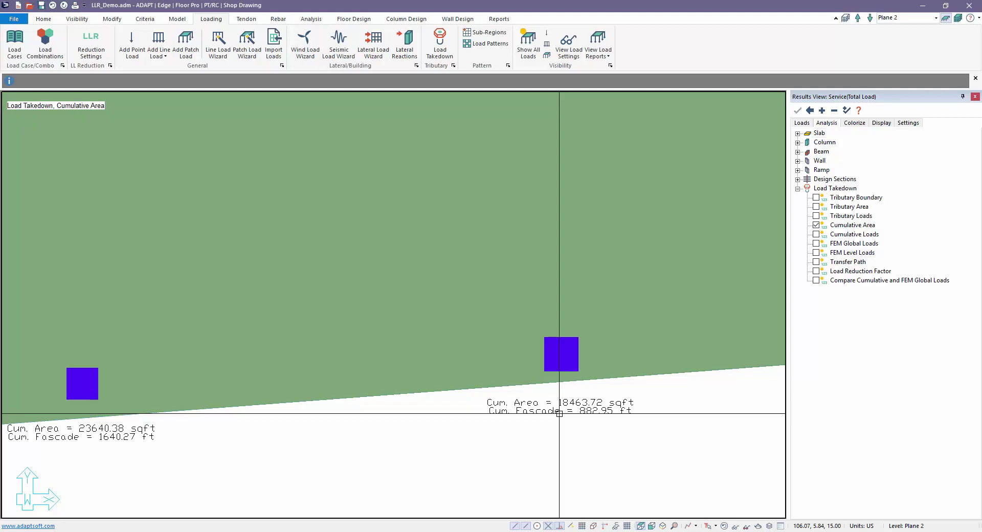
scroll(561, 412, "down", 2)
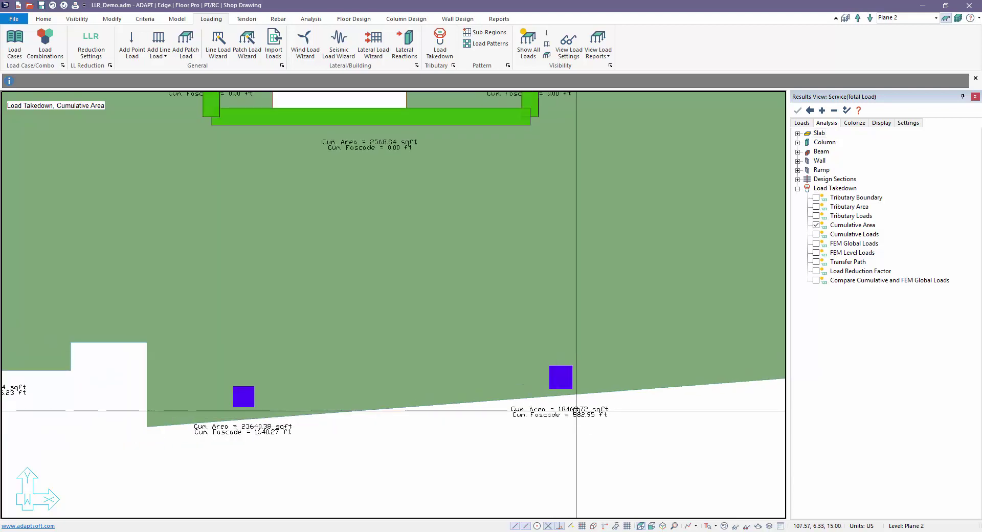
scroll(577, 412, "down", 1)
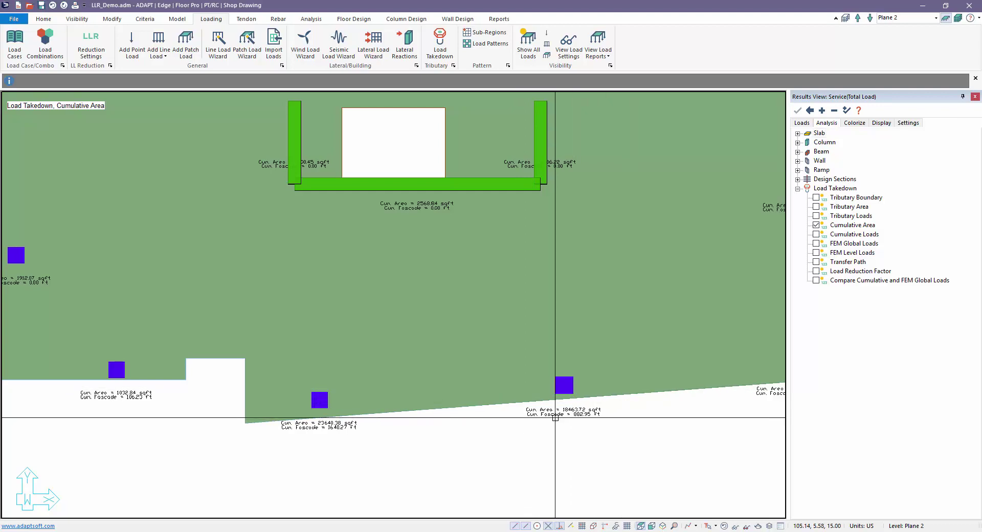
left_click(663, 526)
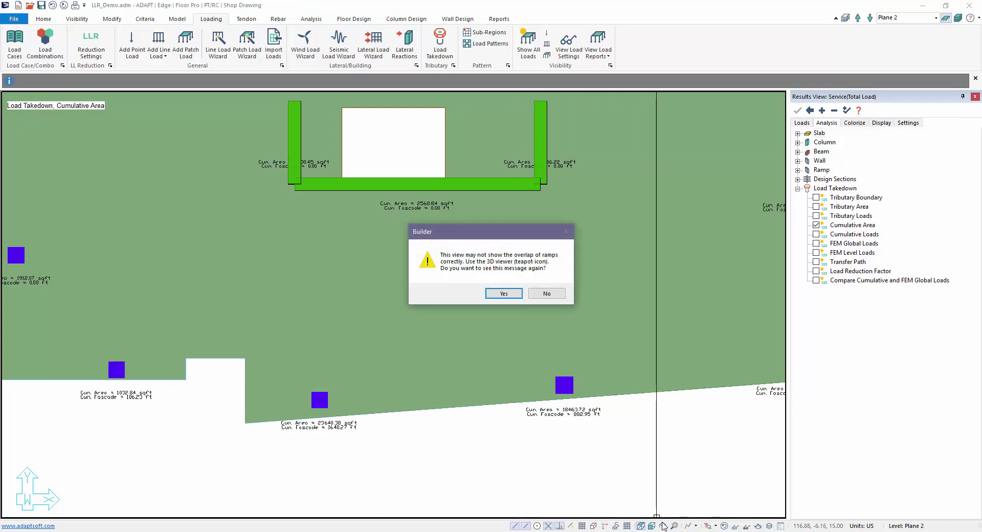
Step: Dismiss the ramp overlap warning, show all levels with columns only, and clear Cumulative Area labels
left_click(519, 293)
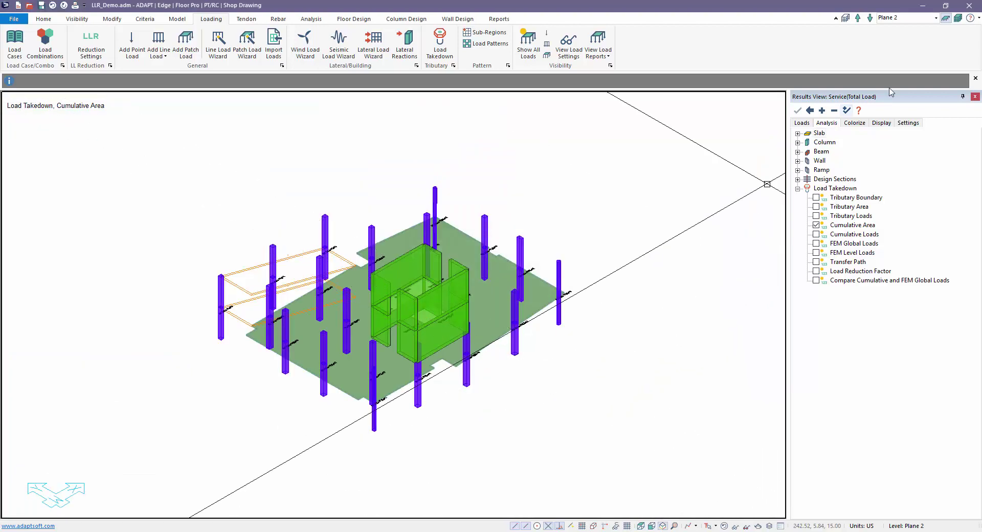
left_click(958, 21)
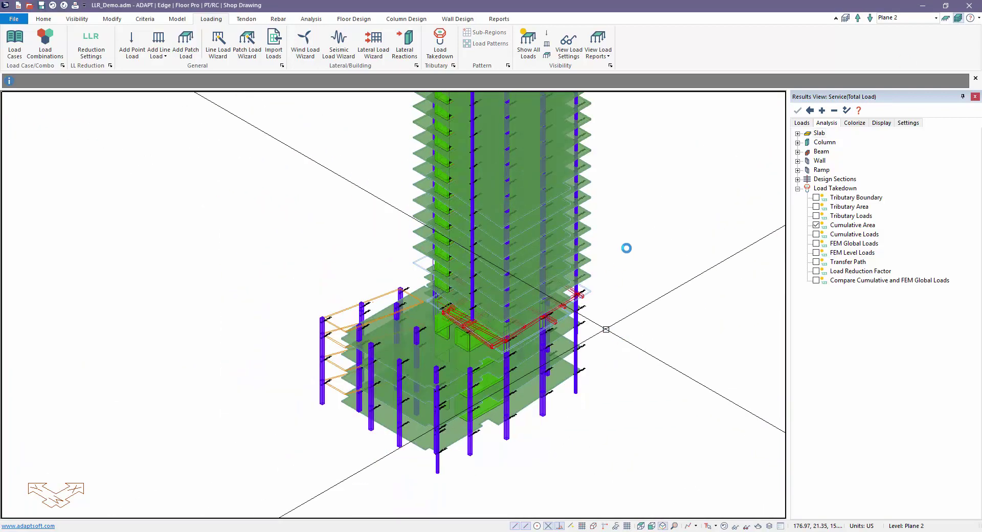
left_click(416, 20)
left_click(423, 44)
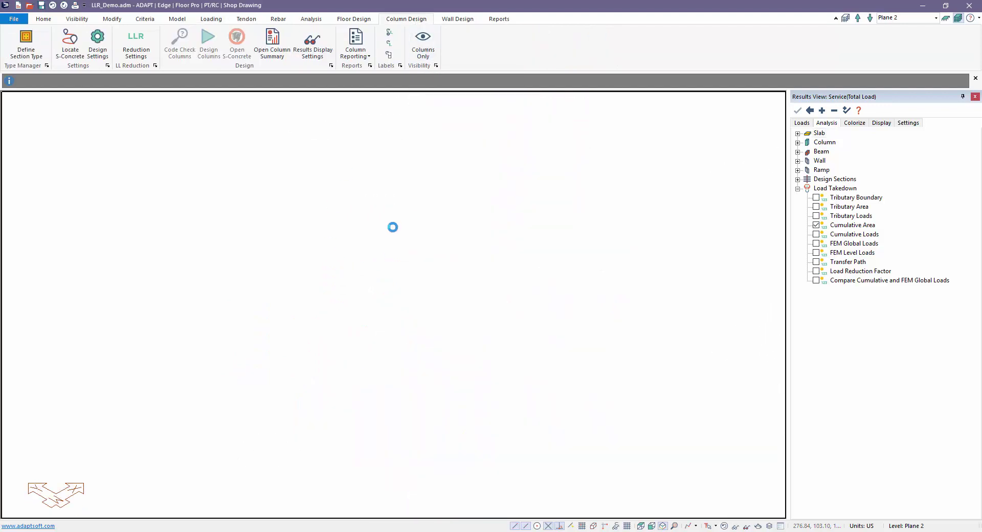
left_click(816, 226)
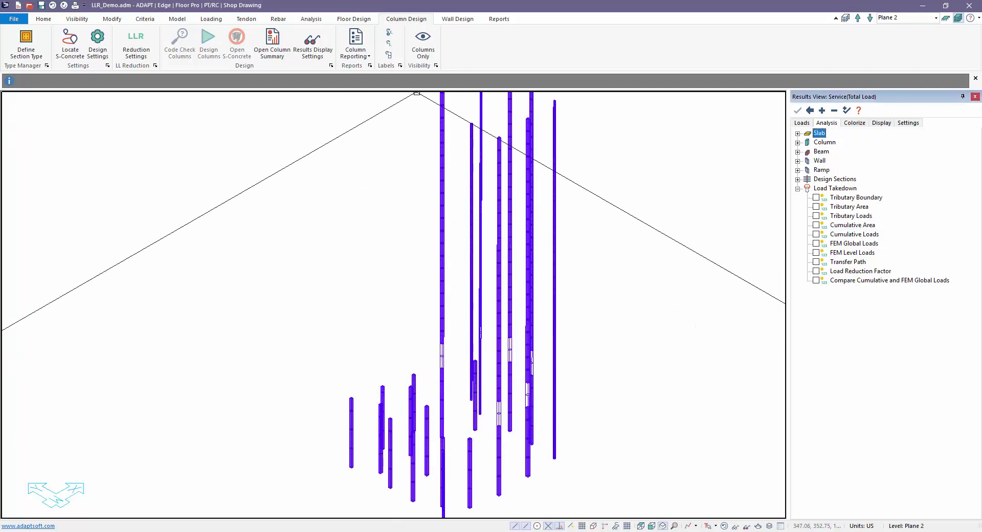
left_click(137, 43)
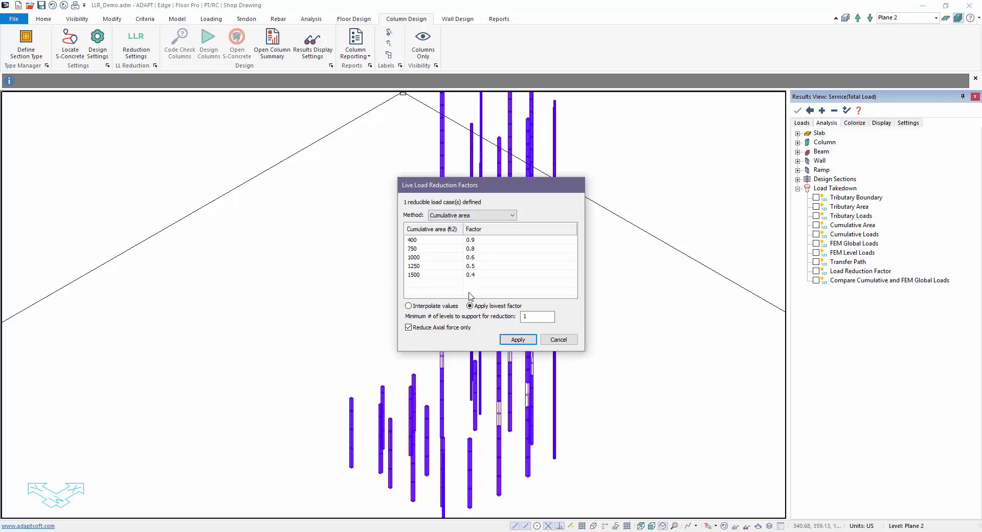
left_click(518, 339)
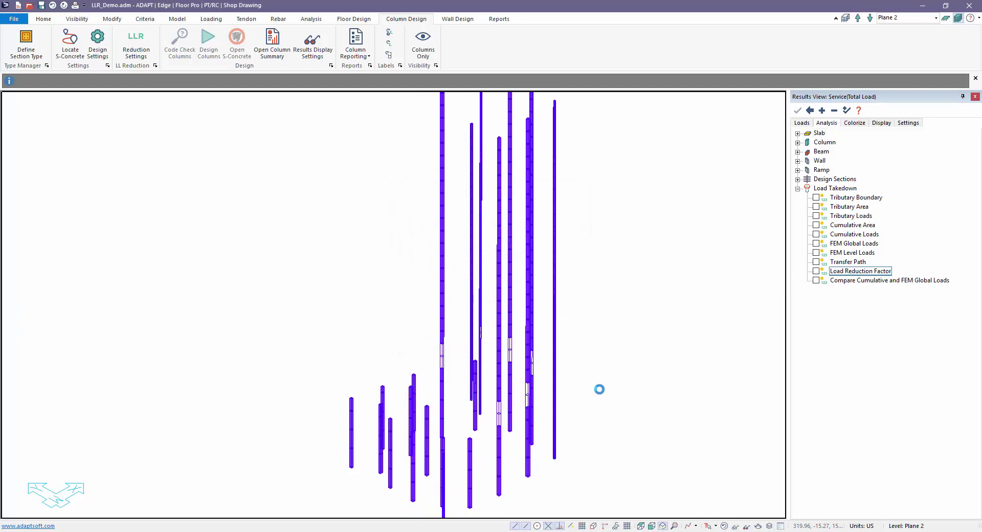
Step: Turn on Load Reduction Factor labels and zoom around the columns to read values from 0.90 to 0.40
left_click(816, 272)
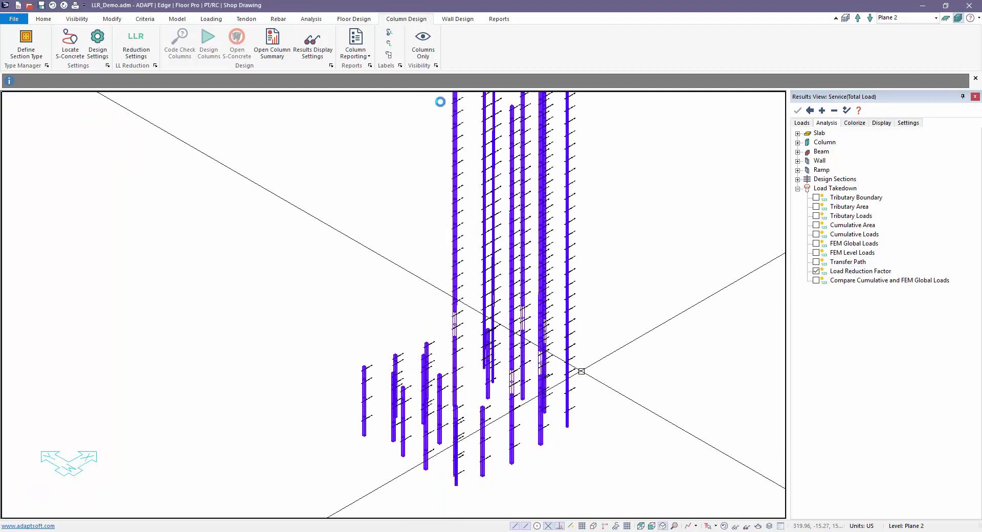
scroll(593, 423, "up", 2)
scroll(664, 416, "up", 2)
scroll(679, 399, "up", 2)
scroll(679, 379, "up", 1)
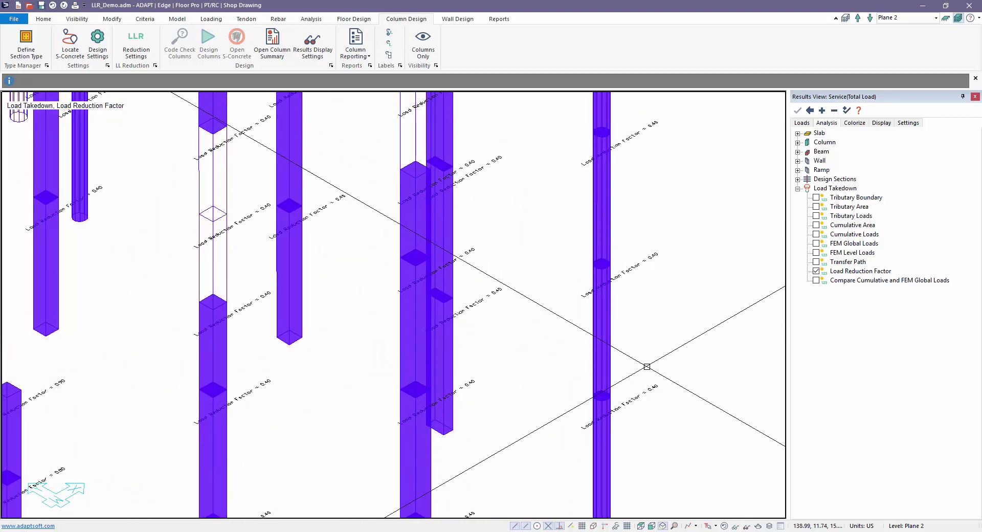
scroll(653, 307, "up", 2)
mouse_move(635, 156)
middle_mouse_down()
mouse_move(603, 194)
mouse_move(636, 277)
mouse_move(590, 215)
mouse_move(588, 373)
middle_mouse_up()
mouse_move(590, 340)
middle_mouse_down()
mouse_move(581, 103)
mouse_move(583, 408)
mouse_move(559, 208)
mouse_move(569, 267)
mouse_move(581, 213)
middle_mouse_up()
middle_click_drag(552, 416, 547, 218)
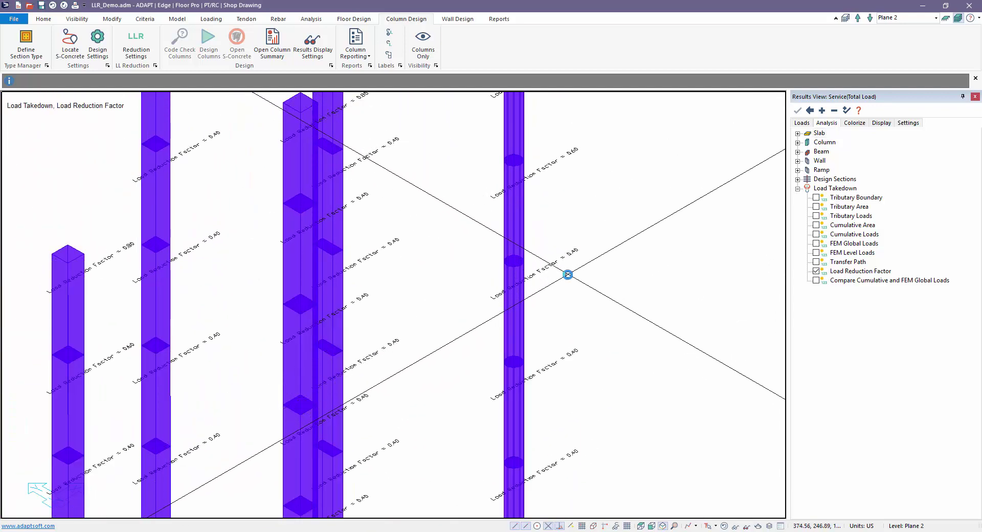
scroll(567, 276, "down", 2)
scroll(553, 291, "down", 2)
scroll(550, 289, "down", 2)
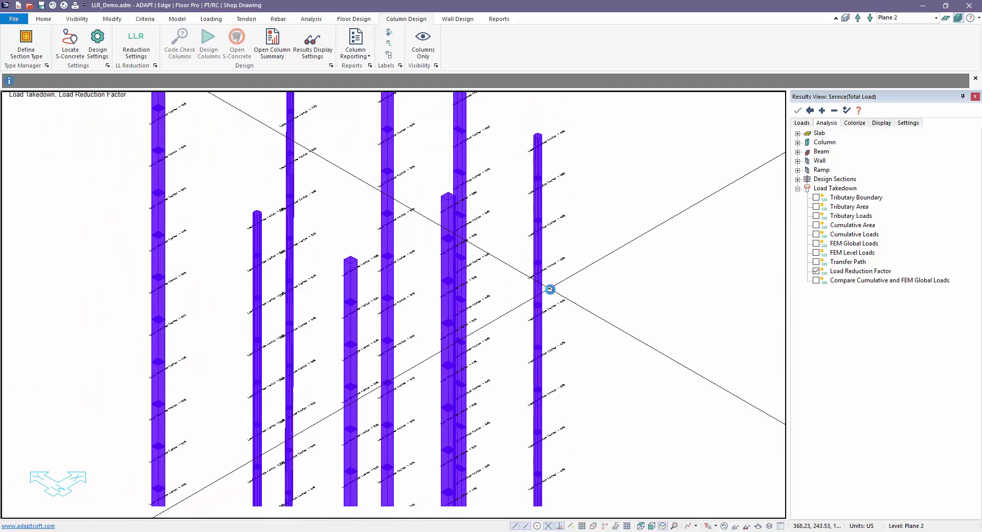
scroll(553, 294, "down", 1)
scroll(578, 332, "down", 1)
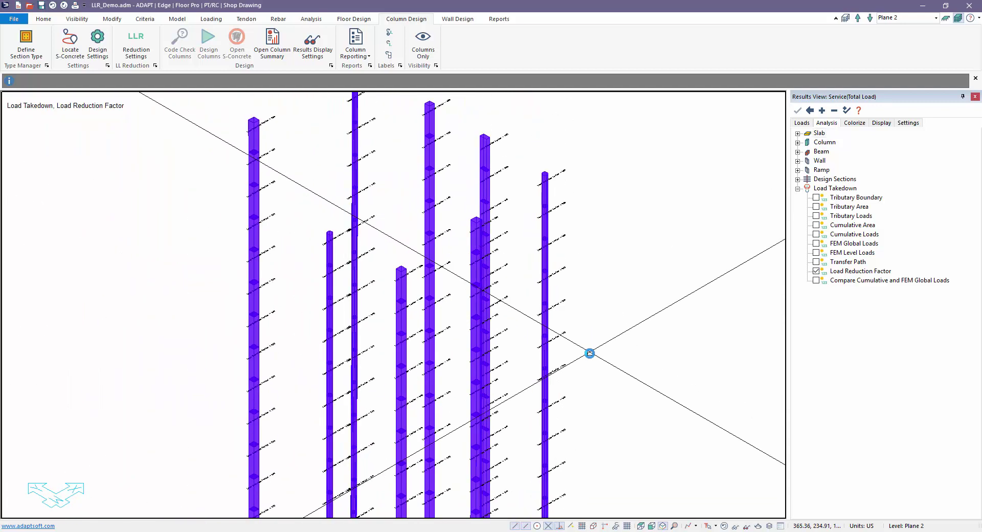
scroll(589, 343, "down", 1)
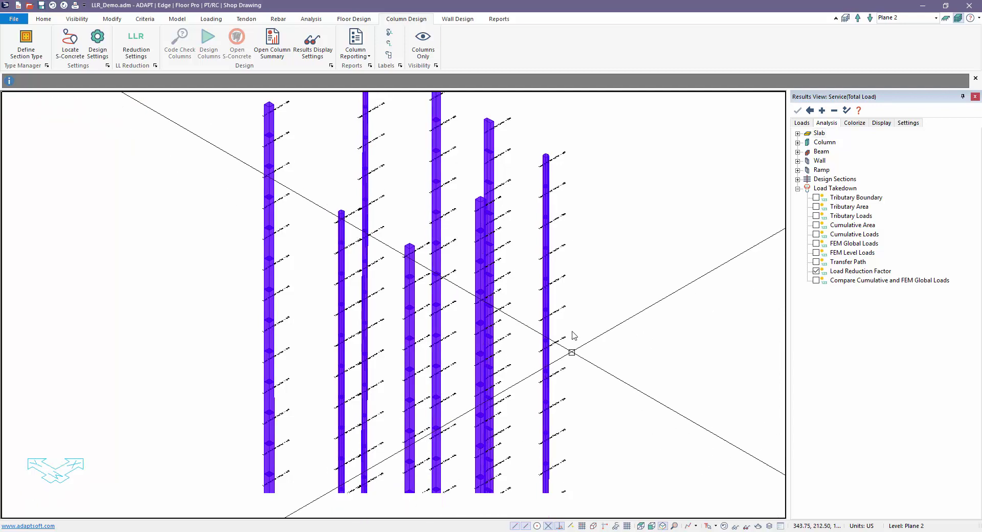
scroll(502, 285, "down", 1)
scroll(538, 333, "down", 1)
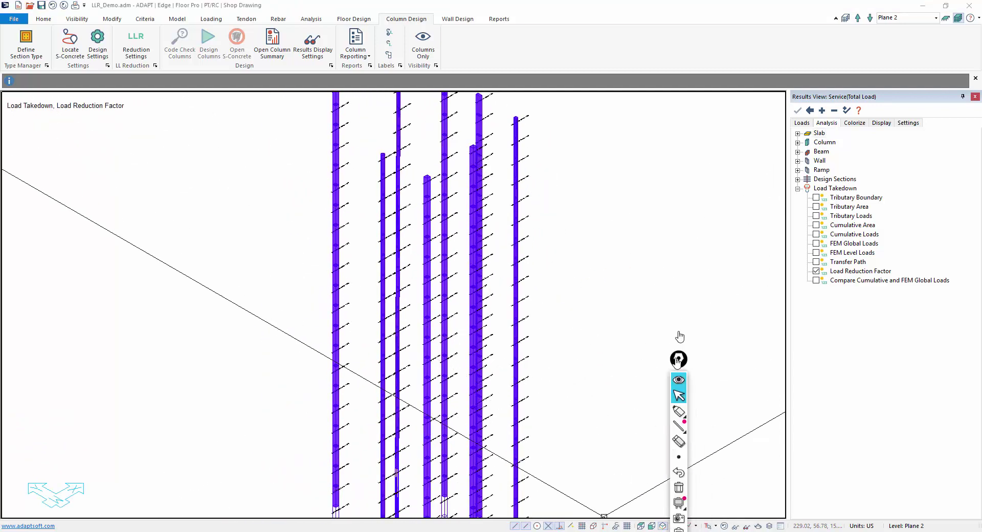
Step: Orbit the columns and handwrite a note over the view with the highlighter
mouse_move(542, 402)
middle_mouse_down()
mouse_move(571, 425)
mouse_move(548, 322)
mouse_move(688, 393)
middle_mouse_up()
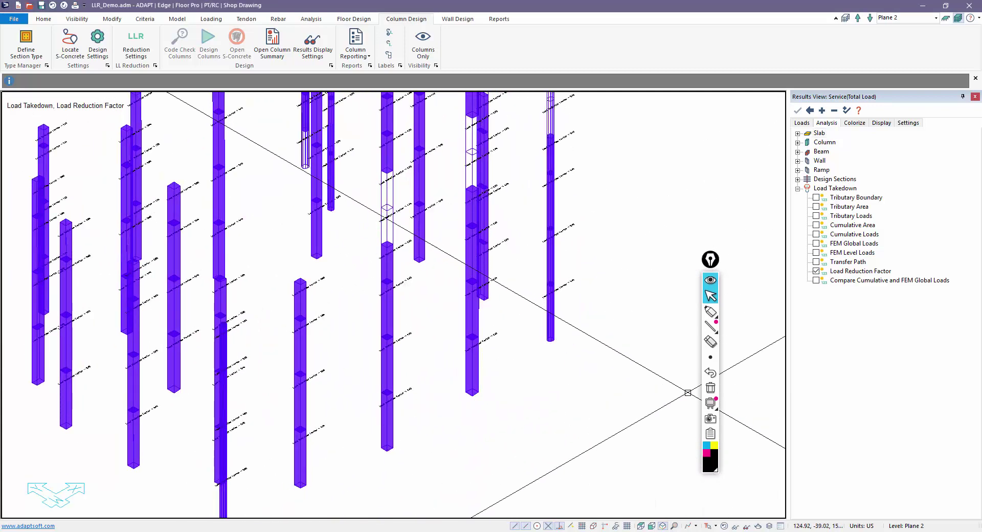
left_click(711, 311)
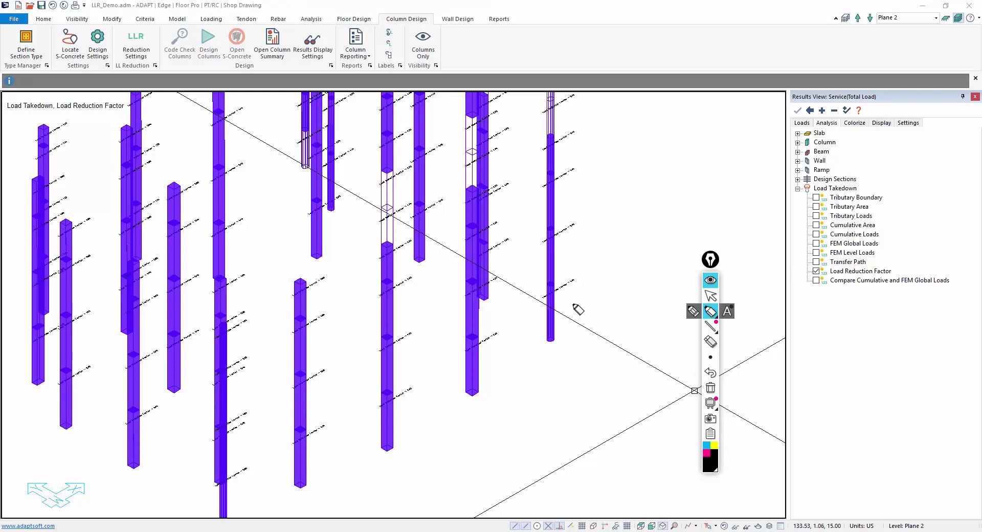
mouse_move(572, 303)
left_mouse_down()
mouse_move(634, 311)
mouse_move(640, 292)
left_mouse_up()
left_click_drag(577, 317, 643, 321)
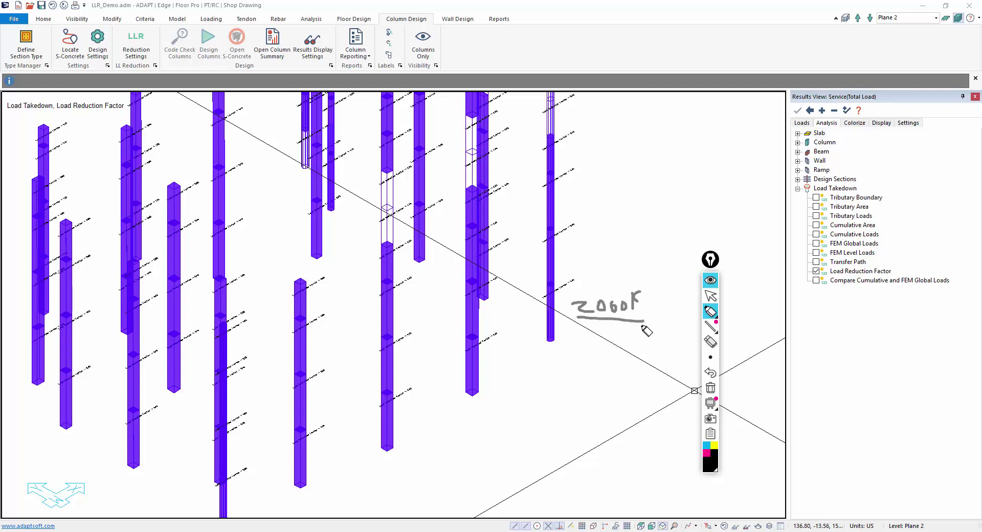
left_click_drag(545, 309, 574, 382)
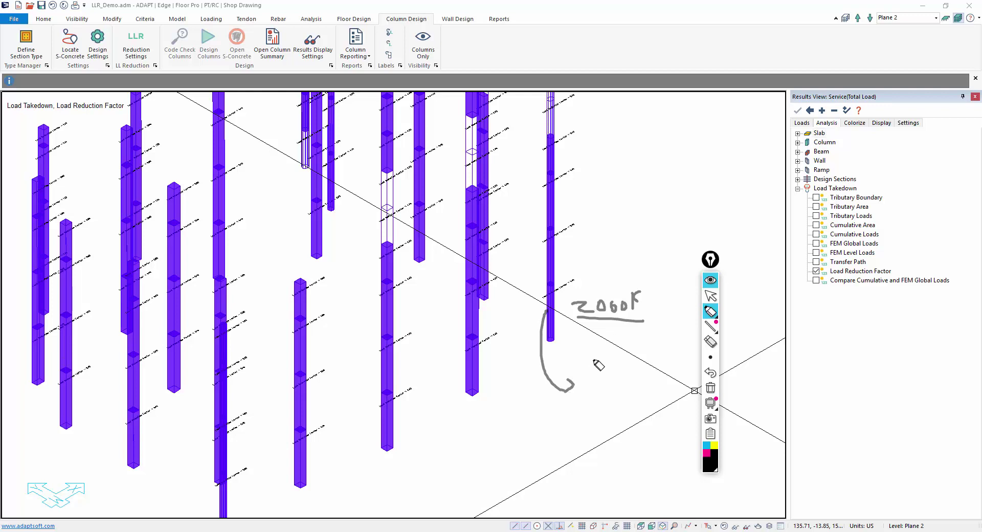
Step: Draw lines under the note, a brace to their right, and write LL beside it
mouse_move(583, 348)
left_mouse_down()
mouse_move(633, 348)
mouse_move(626, 376)
mouse_move(638, 392)
left_mouse_up()
left_click(584, 359)
left_click_drag(639, 337, 656, 395)
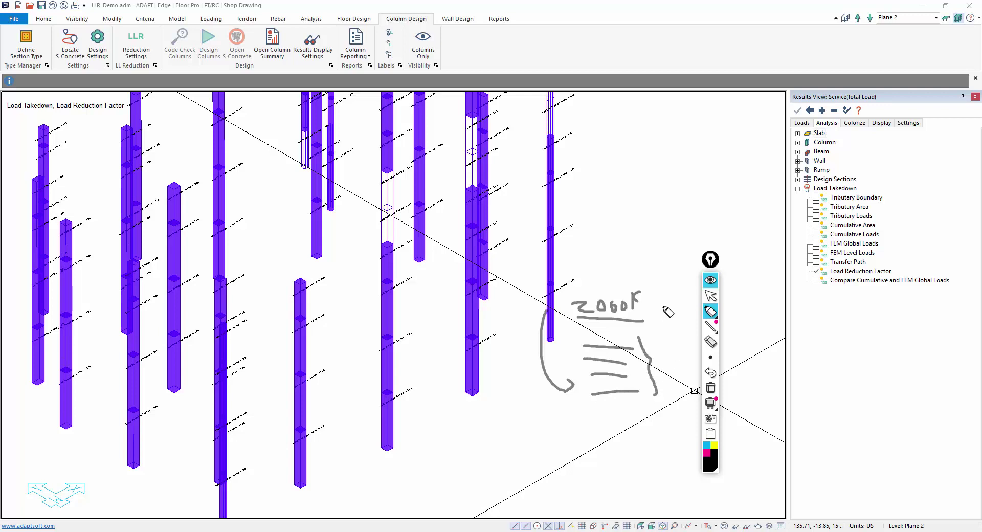
mouse_move(665, 350)
left_mouse_down()
mouse_move(673, 367)
mouse_move(690, 364)
left_mouse_up()
left_click(679, 349)
left_click_drag(569, 286, 591, 275)
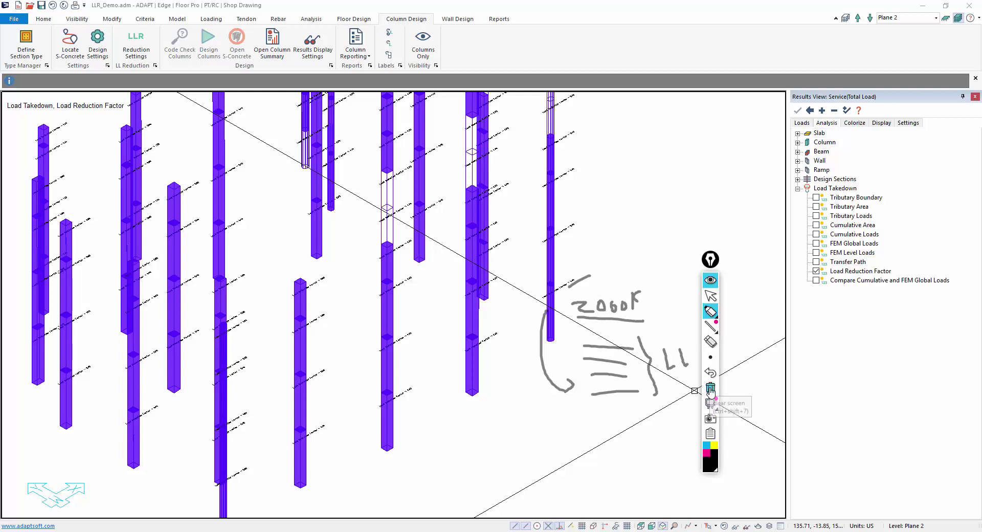
Step: Stop sketching and review the Service(Total Load) combination in the results Loads list
left_click(710, 297)
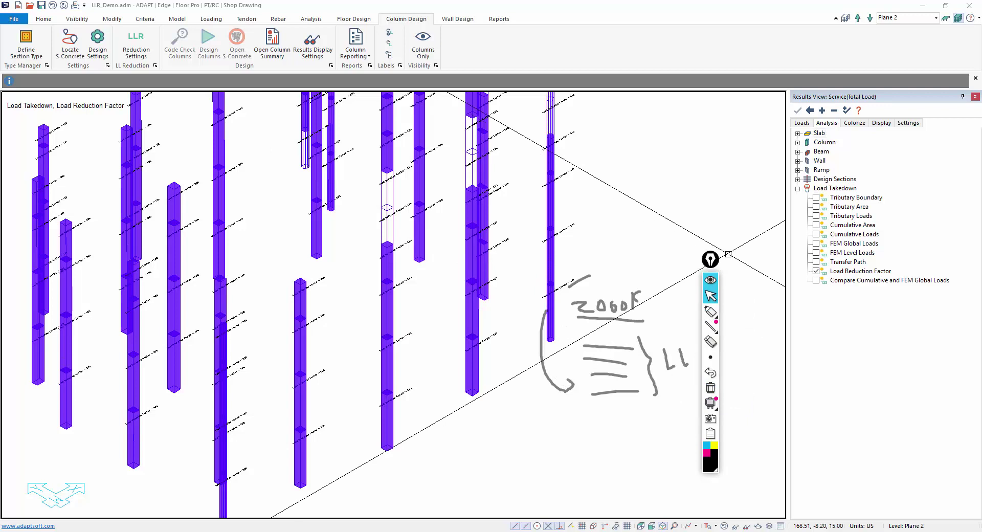
left_click(798, 143)
left_click(802, 124)
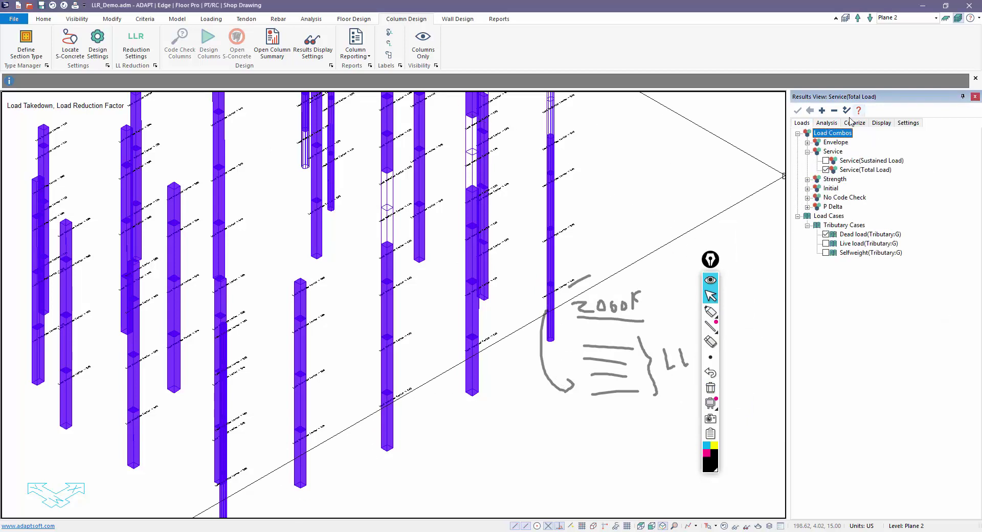
left_click(826, 123)
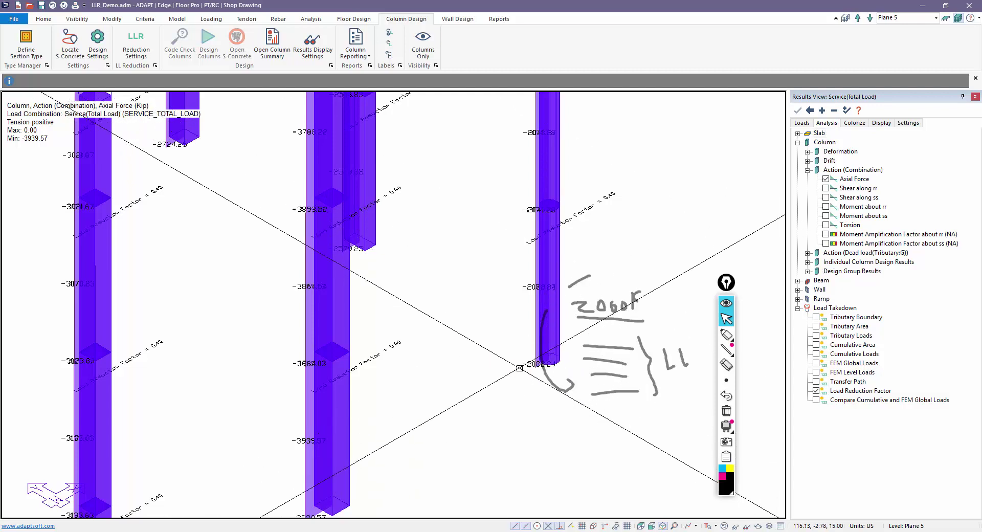
Step: Label the columns with Column > Action (Combination) > Axial Force, beside their reduction factors
scroll(522, 390, "up", 2)
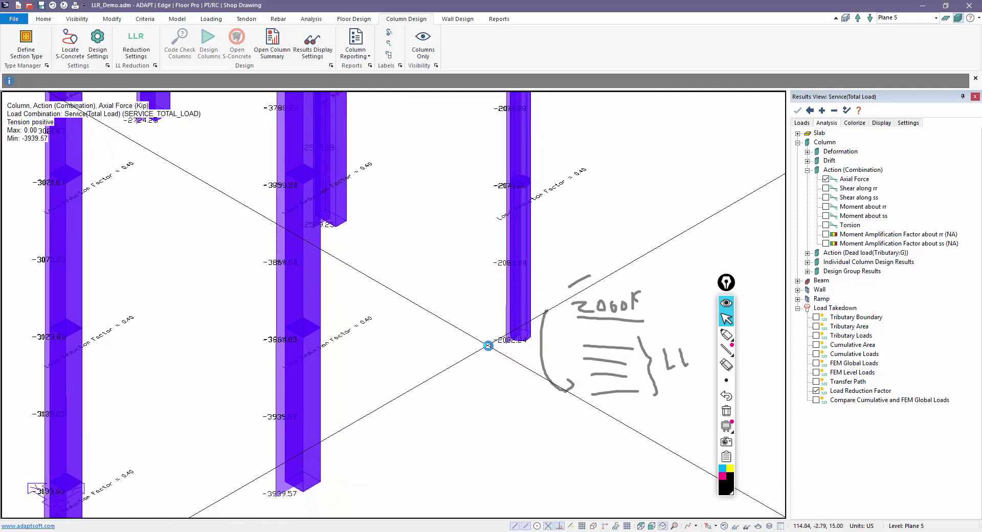
scroll(523, 344, "up", 2)
scroll(523, 343, "up", 1)
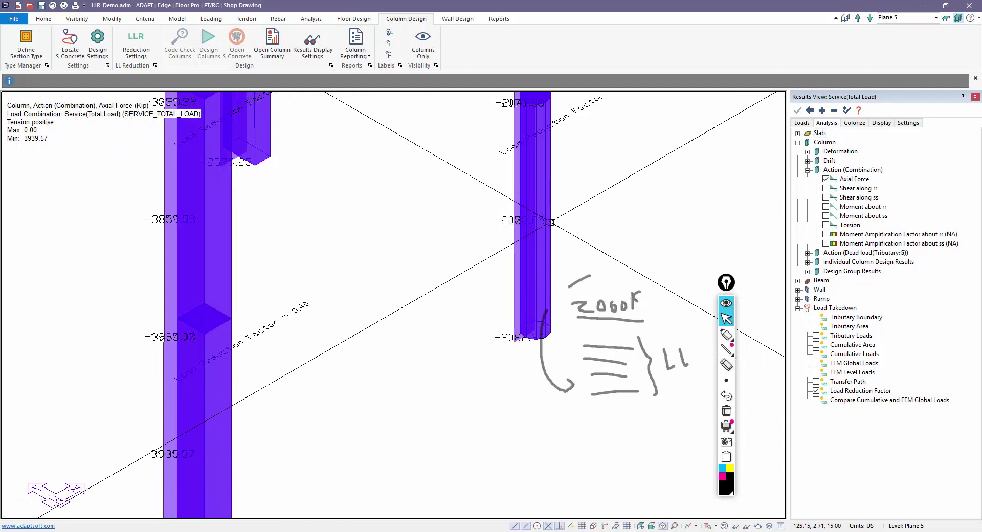
left_click(826, 179)
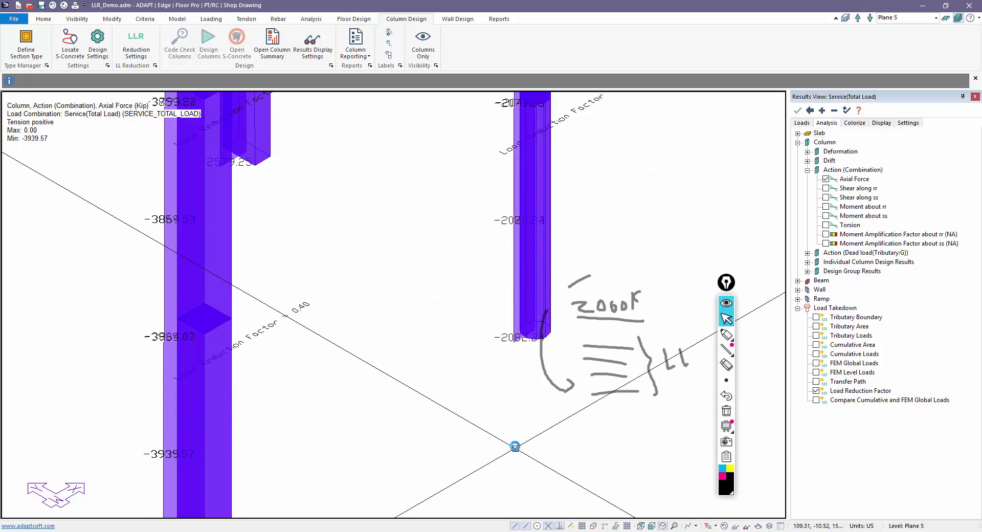
middle_click_drag(513, 446, 672, 340)
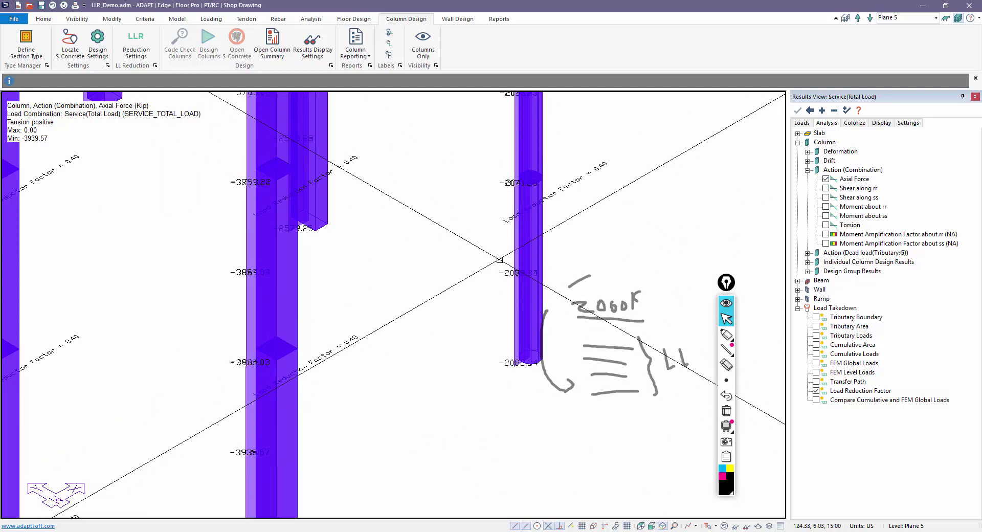
left_click(94, 51)
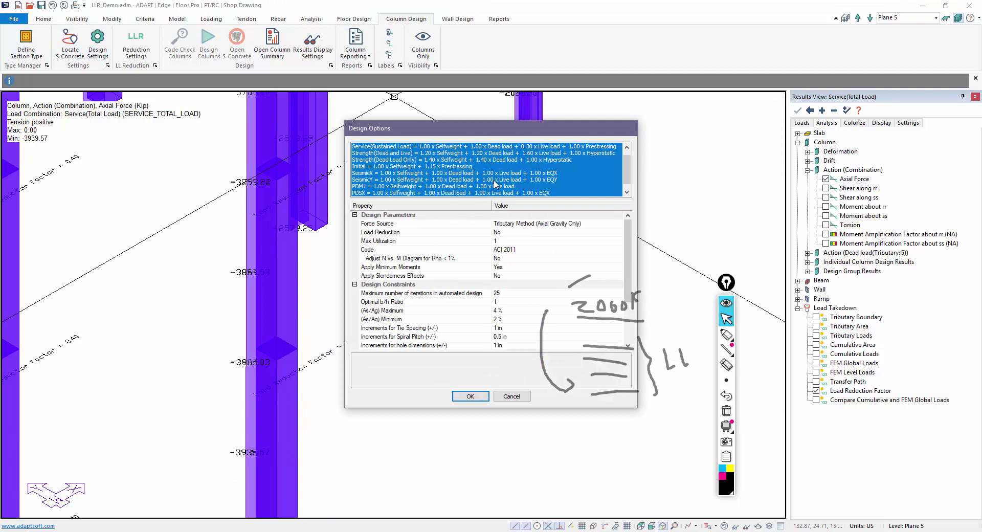
left_click_drag(491, 136, 400, 102)
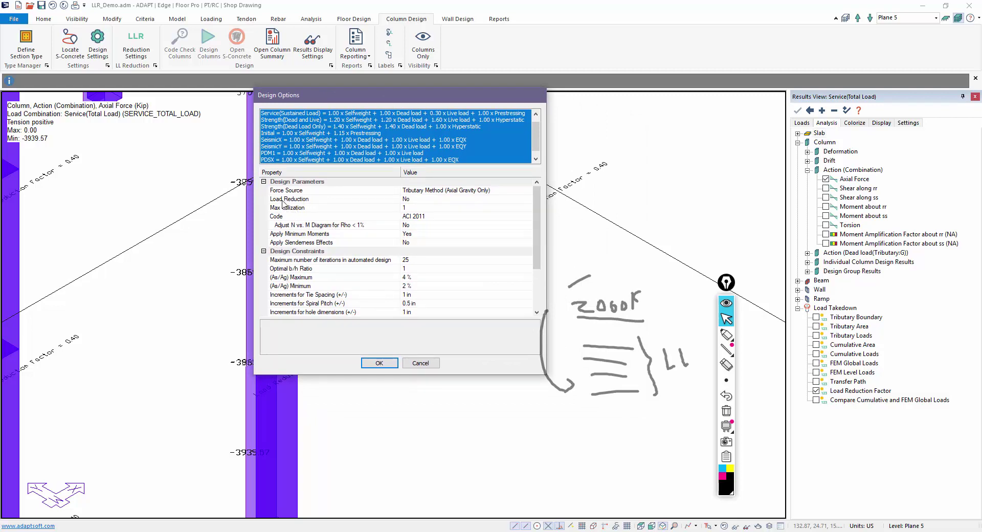
left_click(412, 200)
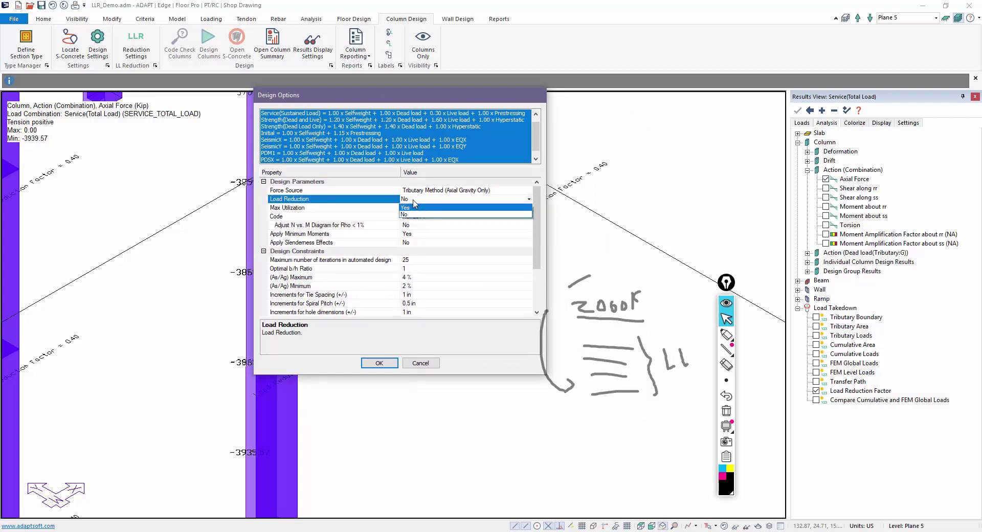
left_click(415, 208)
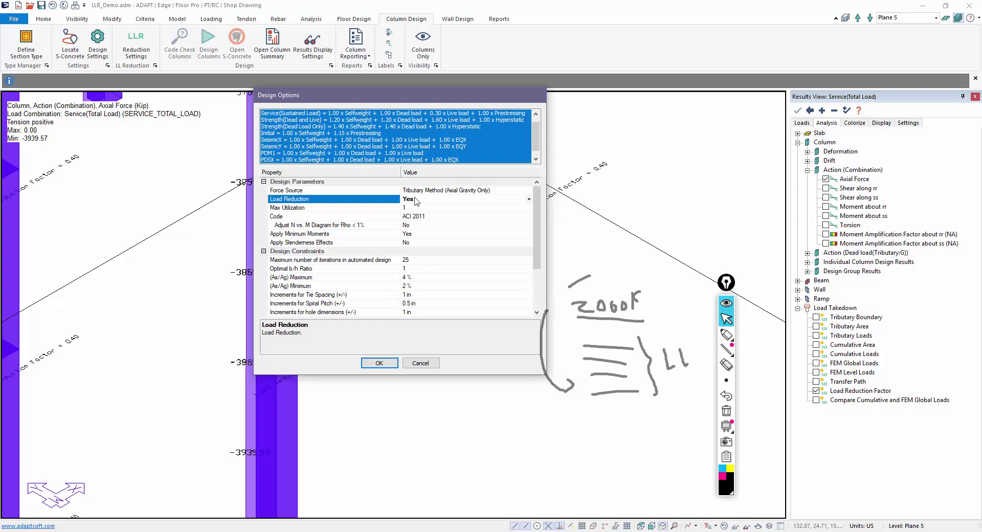
left_click(436, 364)
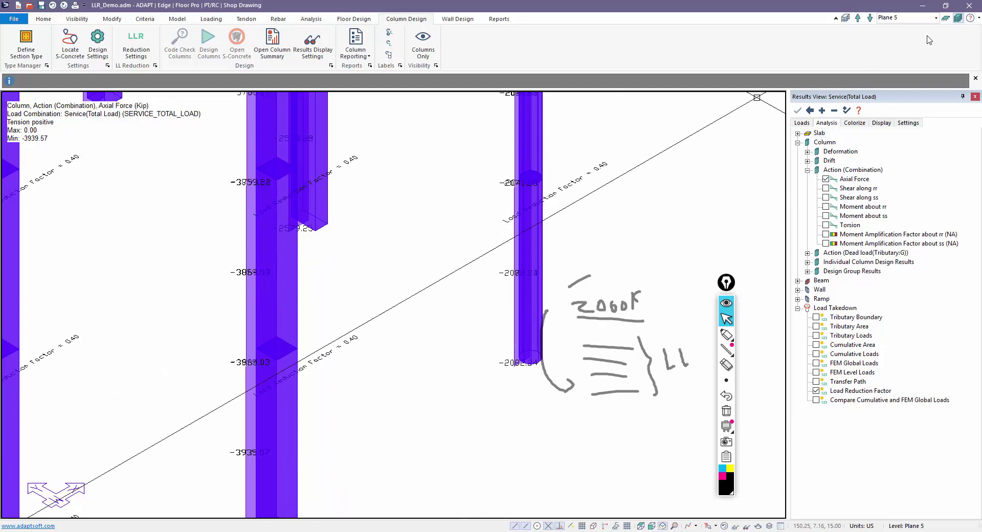
Step: Hide the column axial force and load reduction factor labels
left_click(825, 179)
scroll(511, 305, "down", 2)
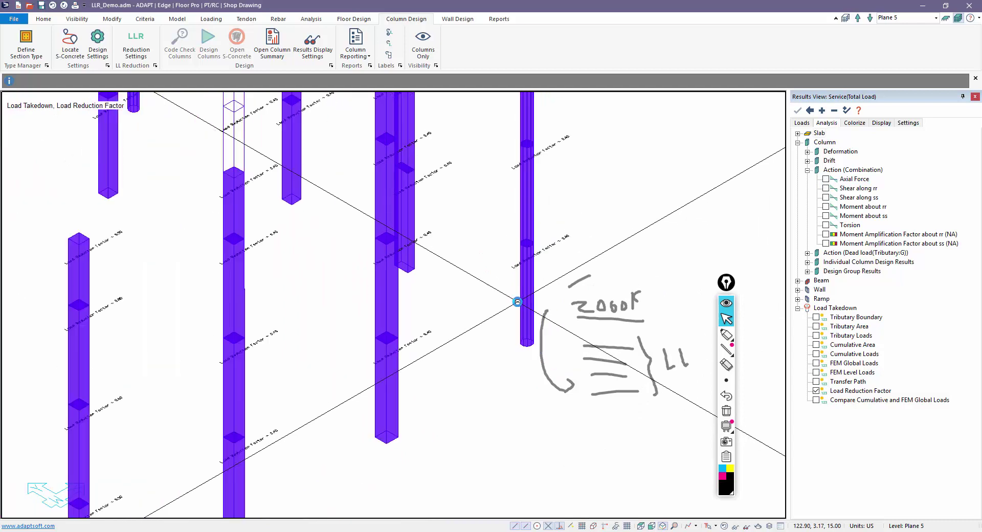
scroll(510, 305, "down", 2)
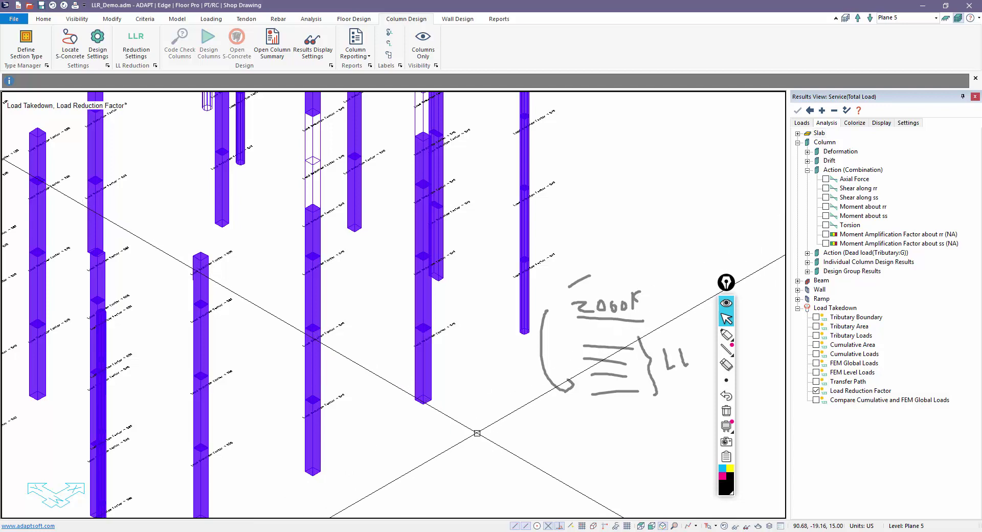
scroll(532, 453, "down", 2)
scroll(529, 445, "down", 2)
scroll(530, 407, "down", 2)
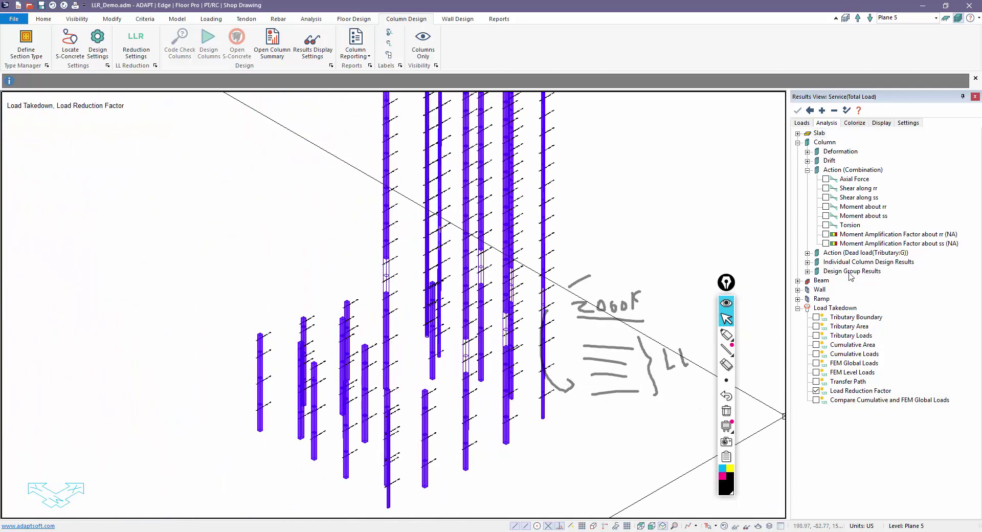
left_click(816, 390)
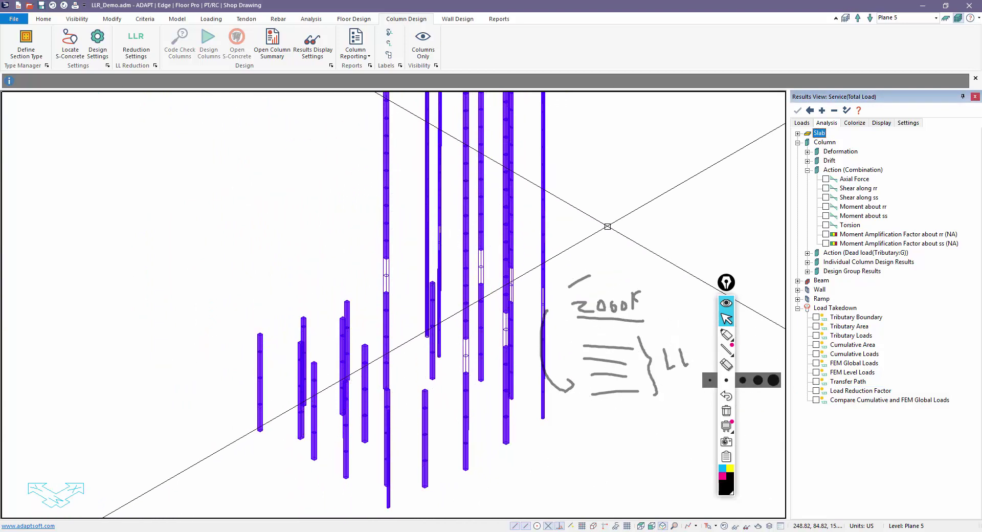
Step: Toggle Single-Level Mode on and off, then show the full building with slabs, walls and beams
left_click(949, 21)
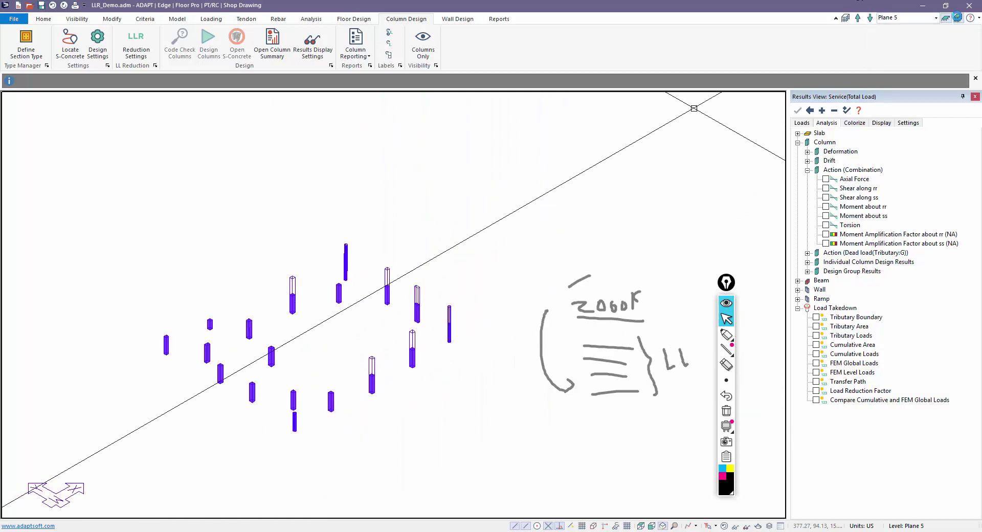
left_click(957, 18)
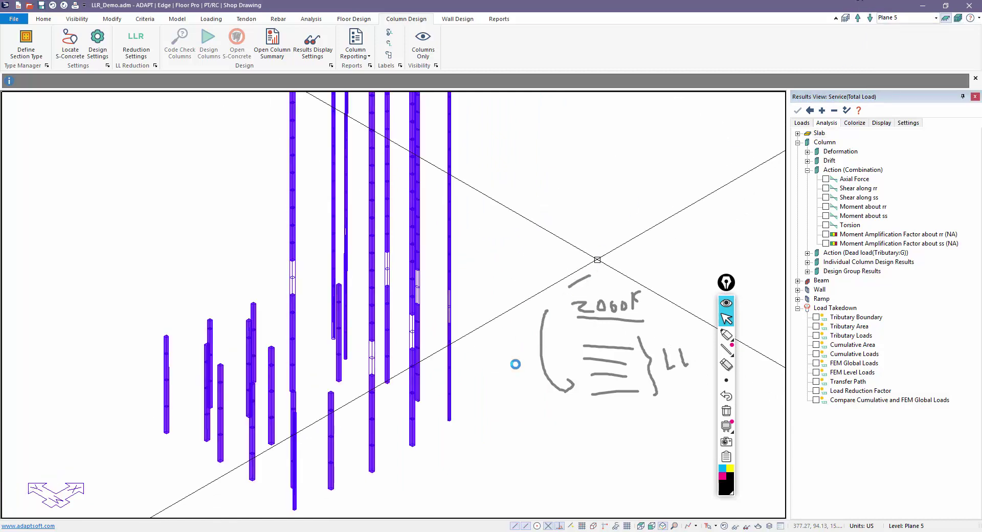
left_click(720, 526)
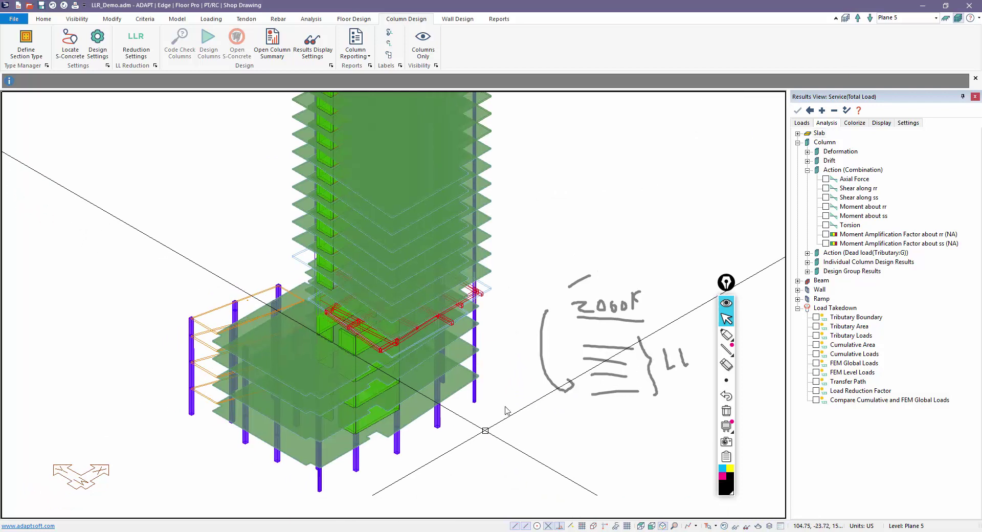
scroll(485, 430, "up", 2)
scroll(483, 358, "up", 2)
scroll(481, 323, "up", 2)
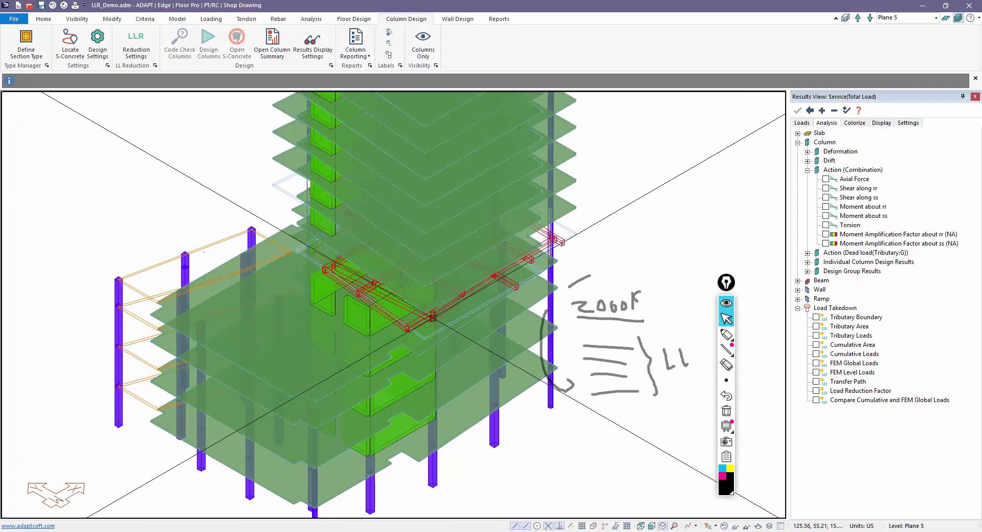
left_click(77, 19)
left_click(124, 45)
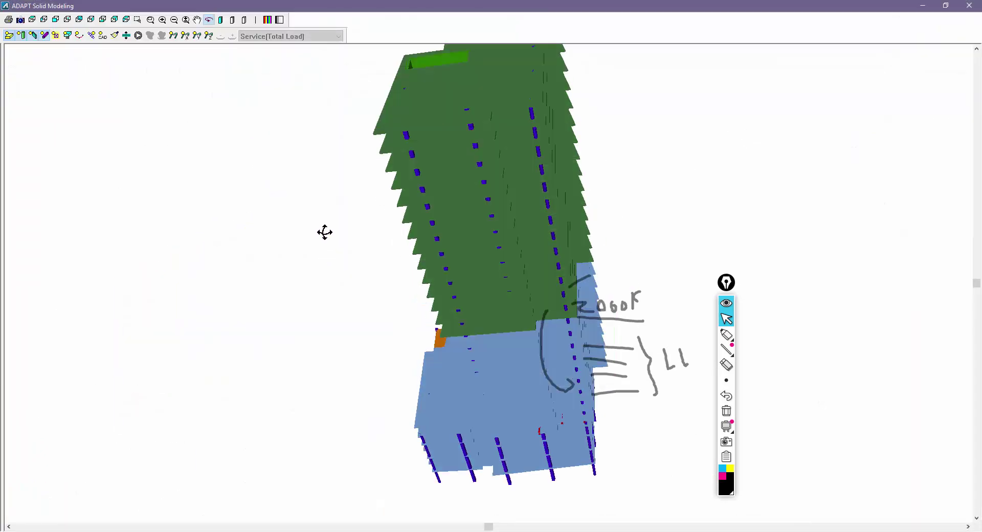
mouse_move(325, 233)
left_mouse_down()
mouse_move(344, 203)
mouse_move(463, 248)
left_mouse_up()
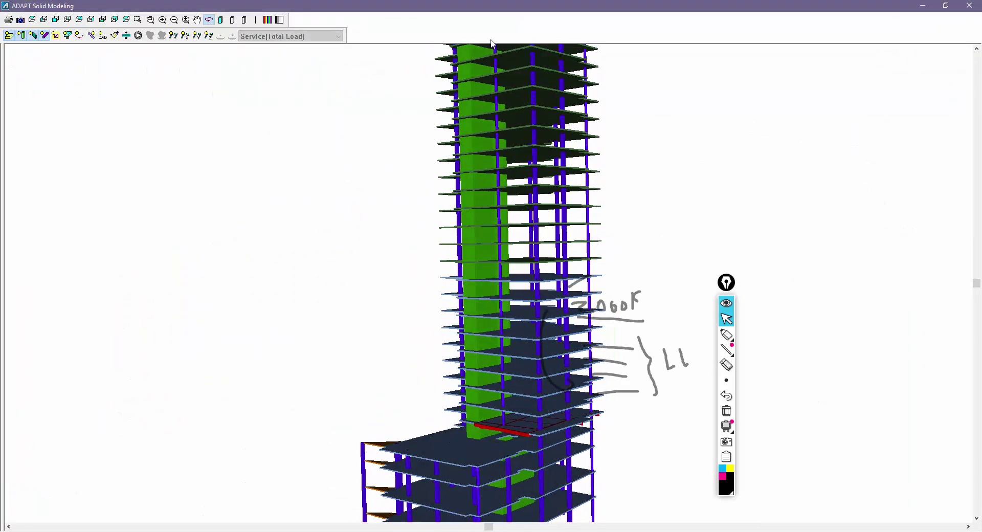
scroll(506, 378, "up", 3)
scroll(458, 283, "up", 2)
scroll(493, 341, "up", 3)
scroll(491, 343, "up", 2)
scroll(489, 342, "up", 2)
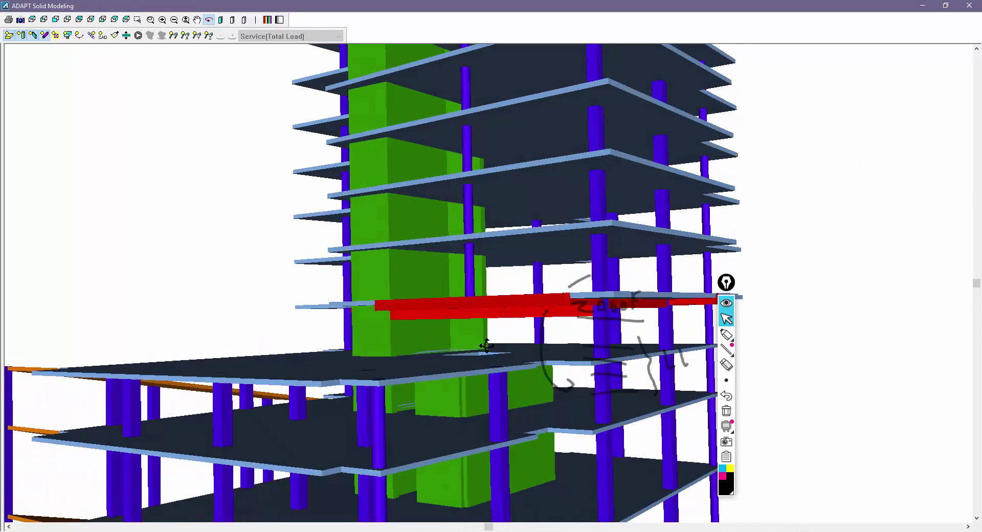
scroll(482, 340, "up", 2)
scroll(414, 309, "up", 1)
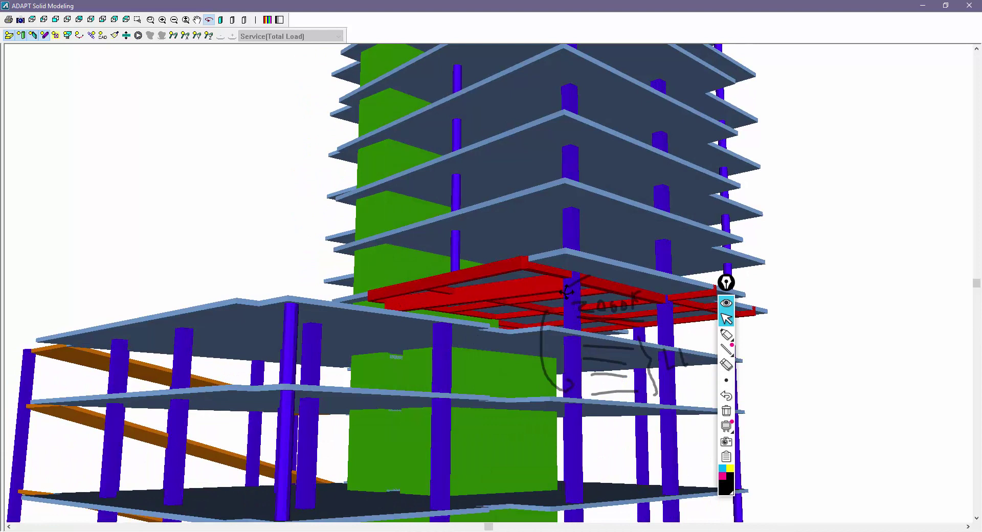
left_click(726, 411)
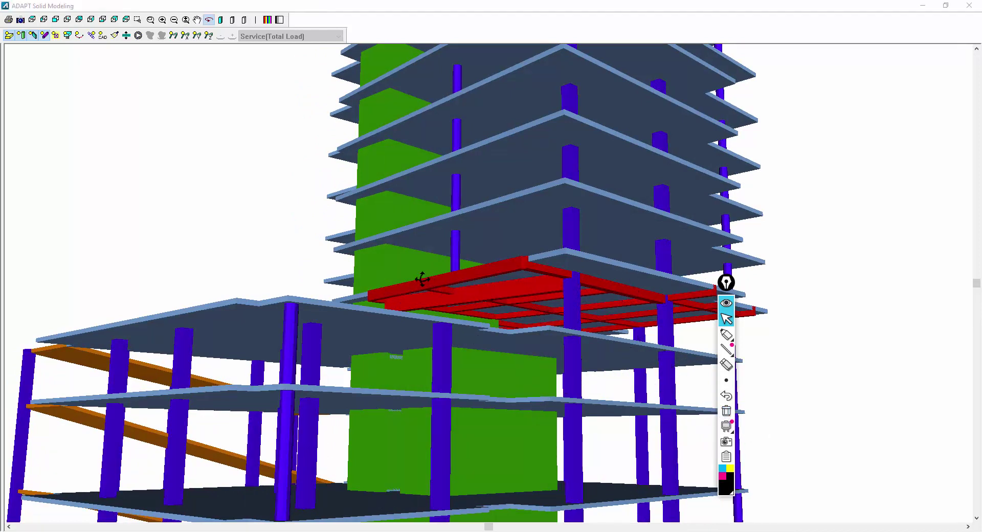
left_click(727, 334)
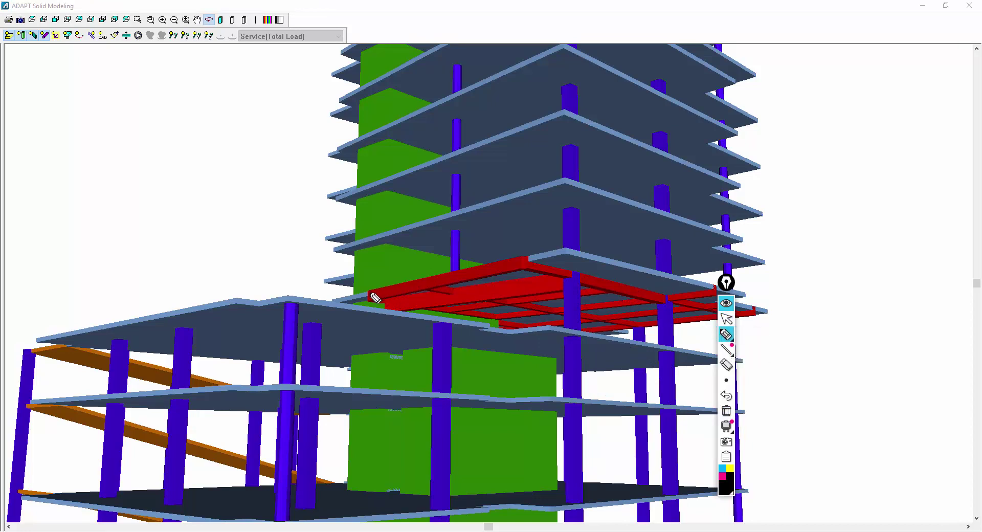
mouse_move(364, 296)
left_mouse_down()
mouse_move(739, 287)
mouse_move(422, 278)
mouse_move(421, 303)
left_mouse_up()
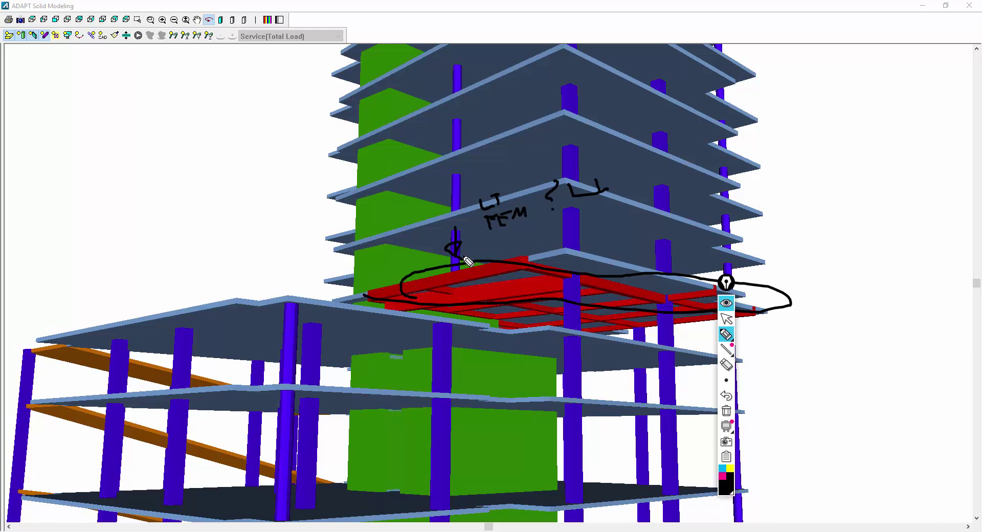
left_click(727, 411)
left_click(727, 318)
Step: Close the 3D view and show only the Plane 6 transfer level
left_click(968, 5)
left_click(946, 18)
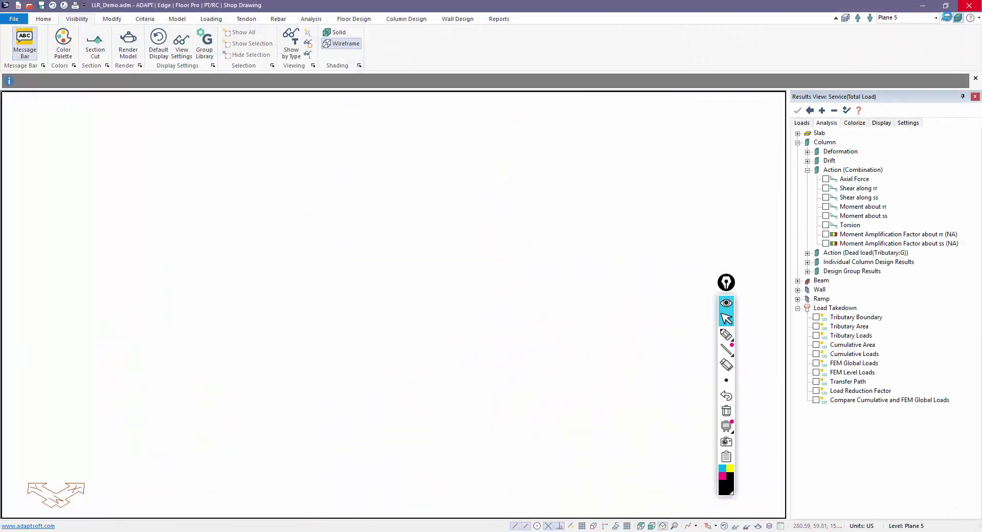
left_click(870, 19)
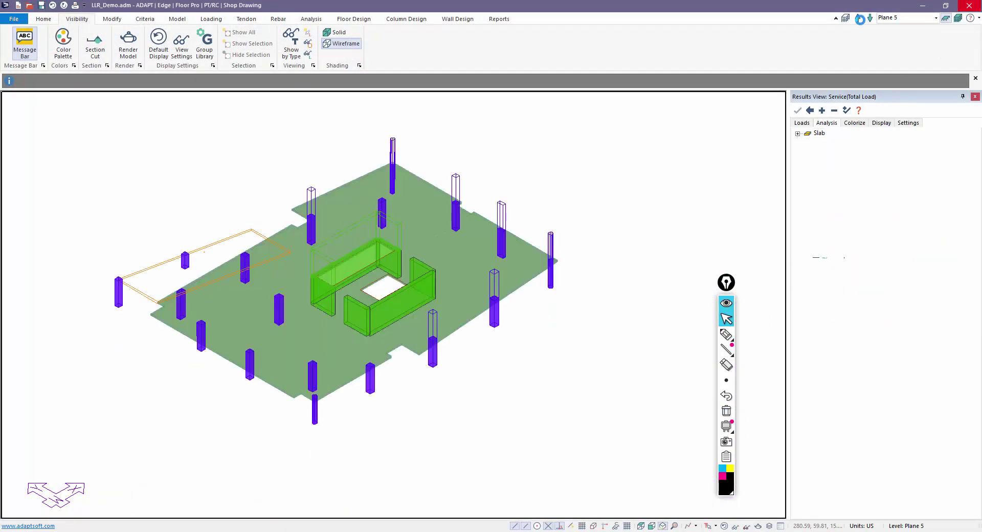
left_click(858, 18)
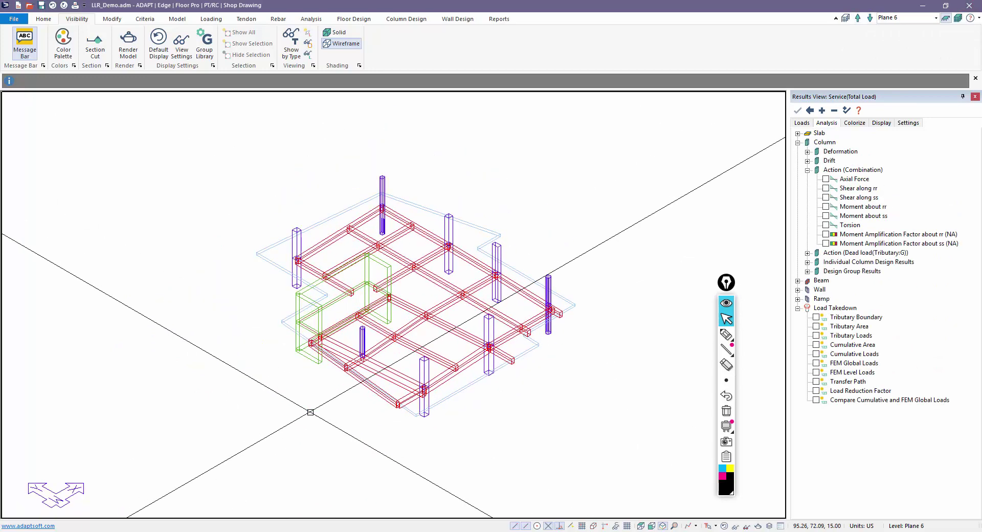
Step: Inspect a transfer beam's properties on Plane 6
scroll(357, 337, "up", 5)
double_click(357, 336)
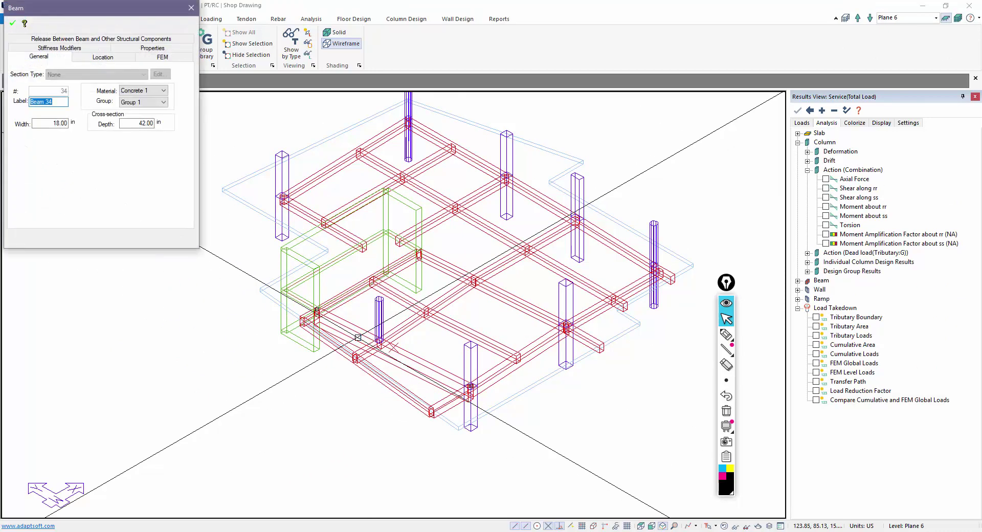
left_click(196, 4)
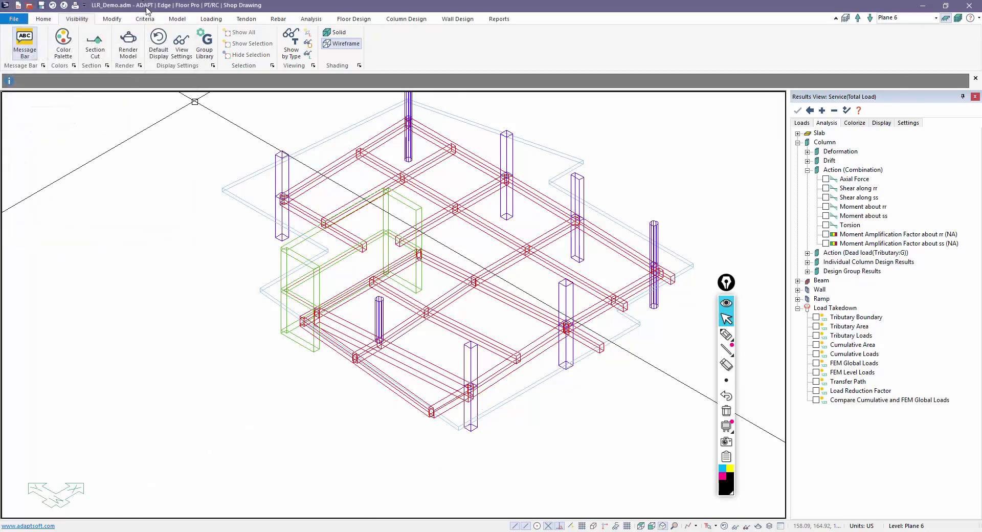
Step: Briefly show the slab finite-element mesh, then open the Execute Analysis options
left_click(179, 21)
left_click(321, 20)
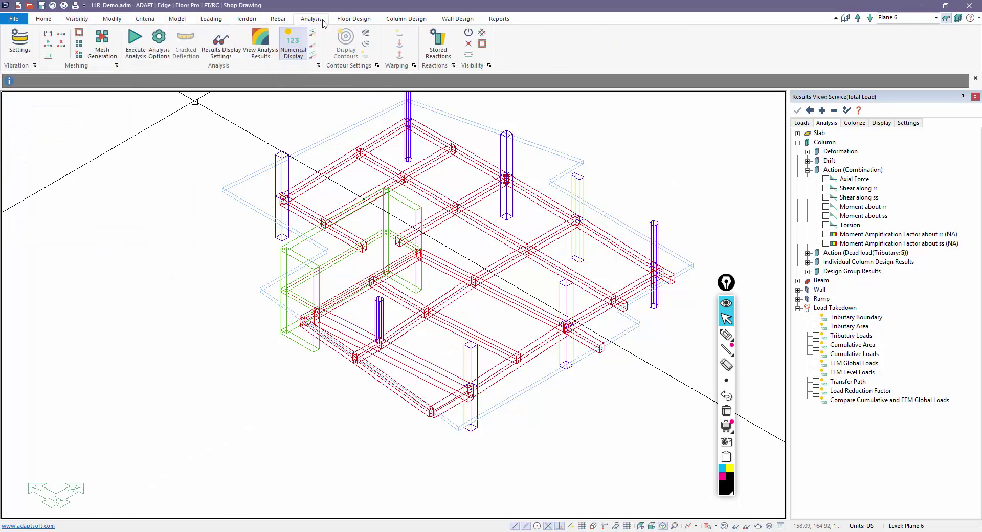
left_click(482, 34)
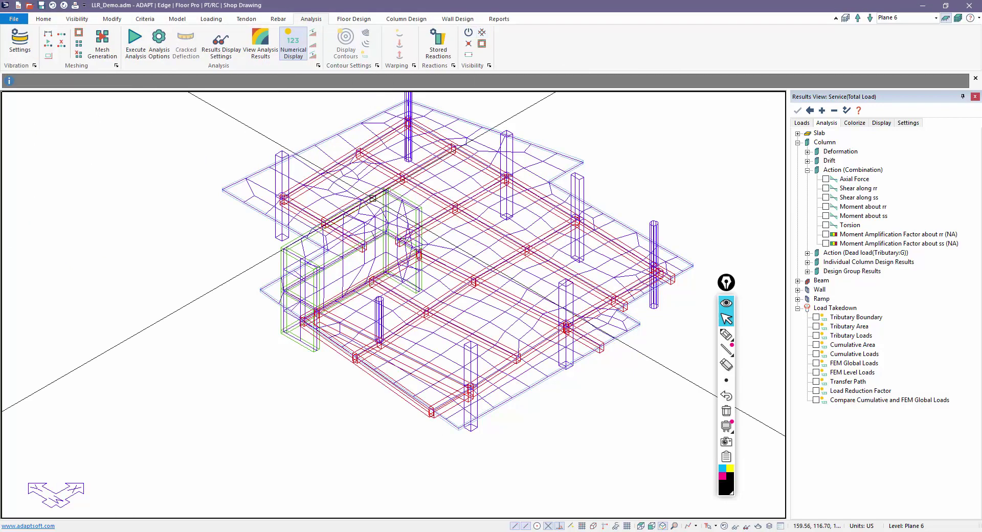
left_click(484, 36)
left_click(135, 48)
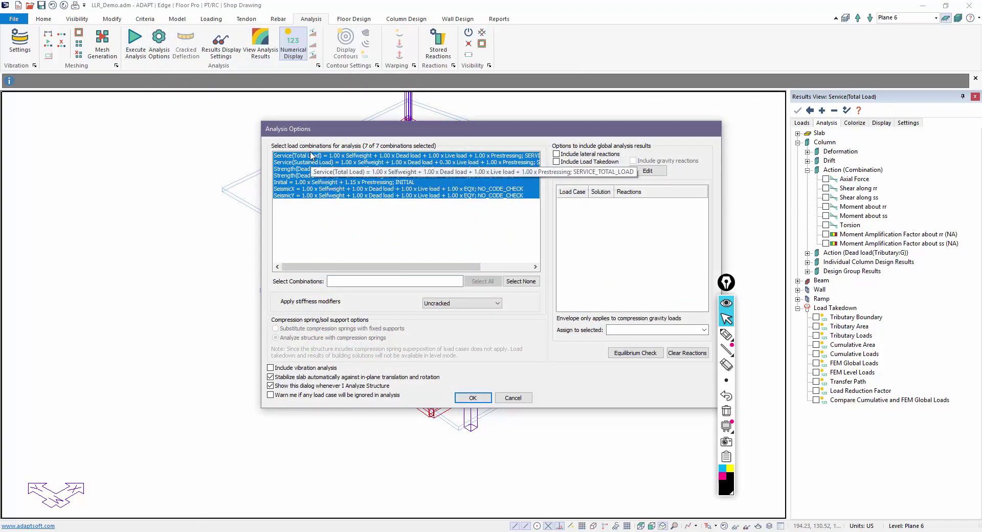
Step: Include load takedown, set the Live load solution to Envelope, and analyse only Strength(Dead and Live)
left_click(556, 162)
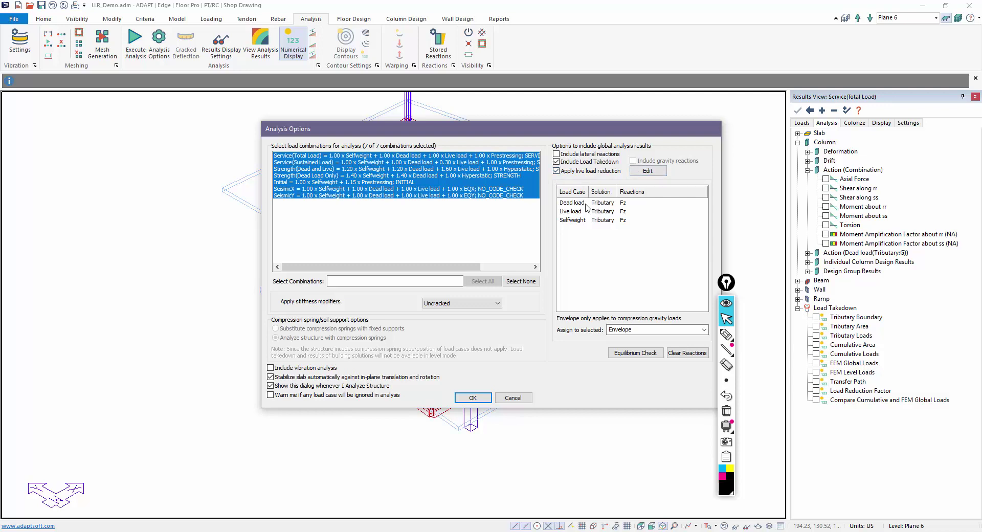
left_click(568, 212)
left_click(601, 211)
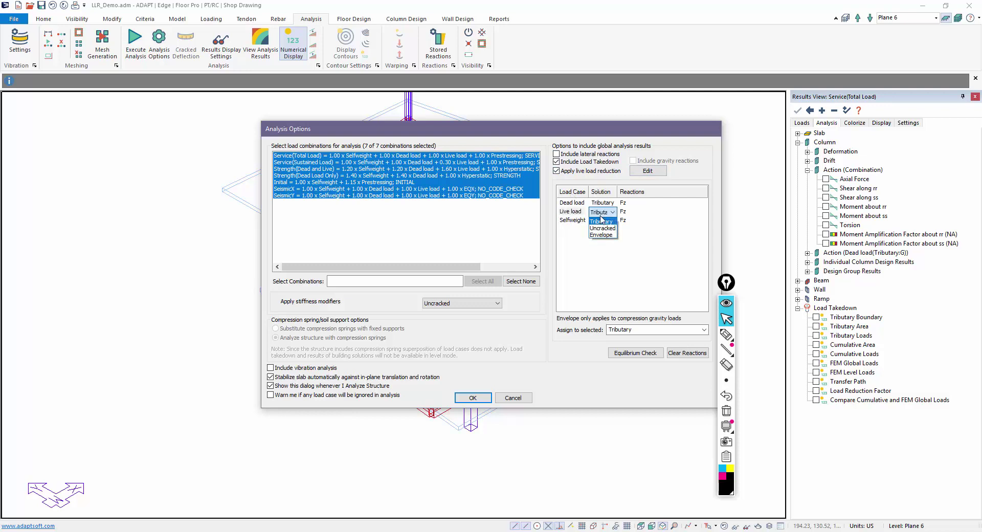
left_click(603, 235)
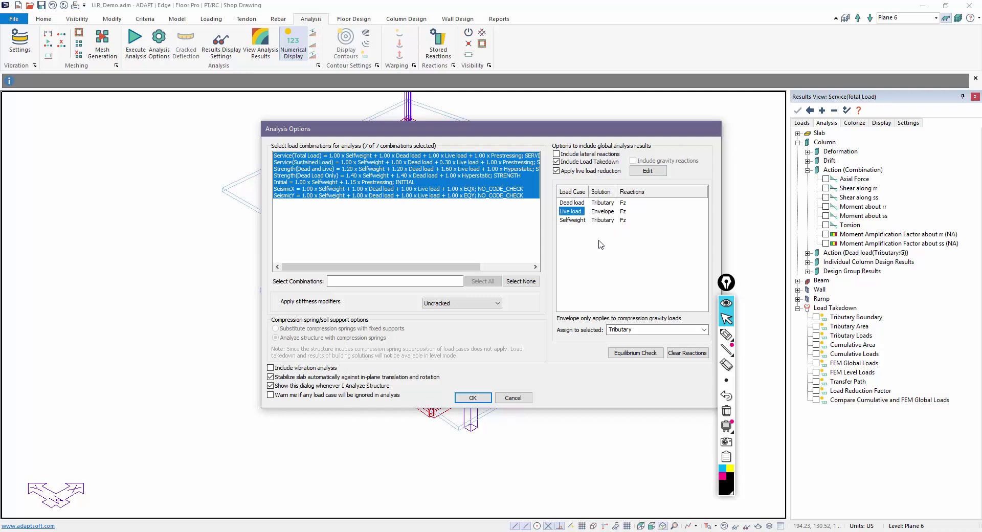
left_click(296, 169)
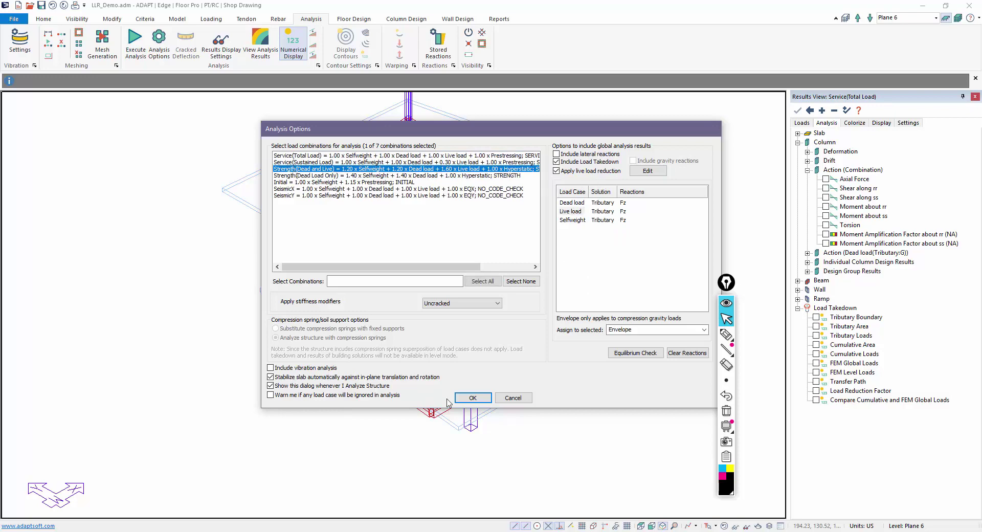
left_click(480, 397)
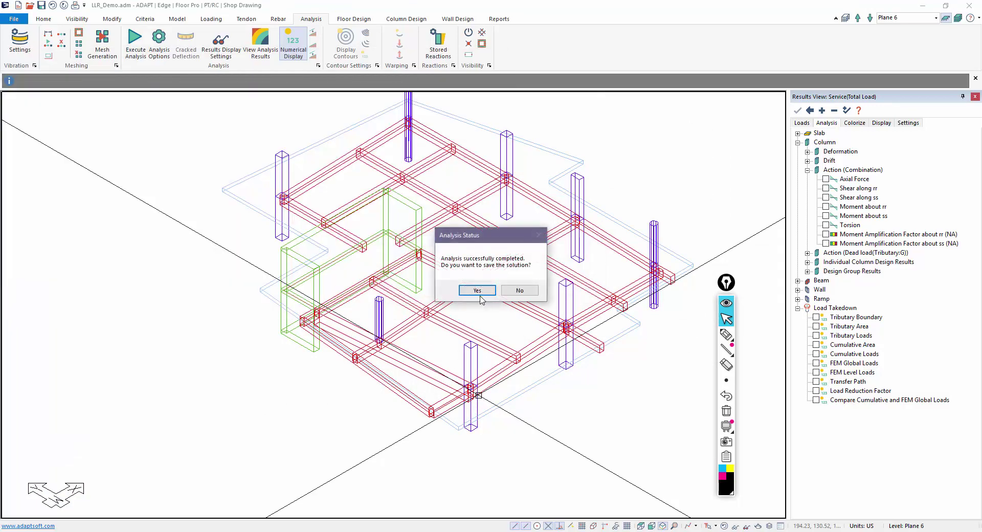
Step: Save the completed analysis solution
left_click(477, 290)
scroll(373, 416, "up", 2)
scroll(373, 416, "up", 3)
scroll(420, 293, "up", 2)
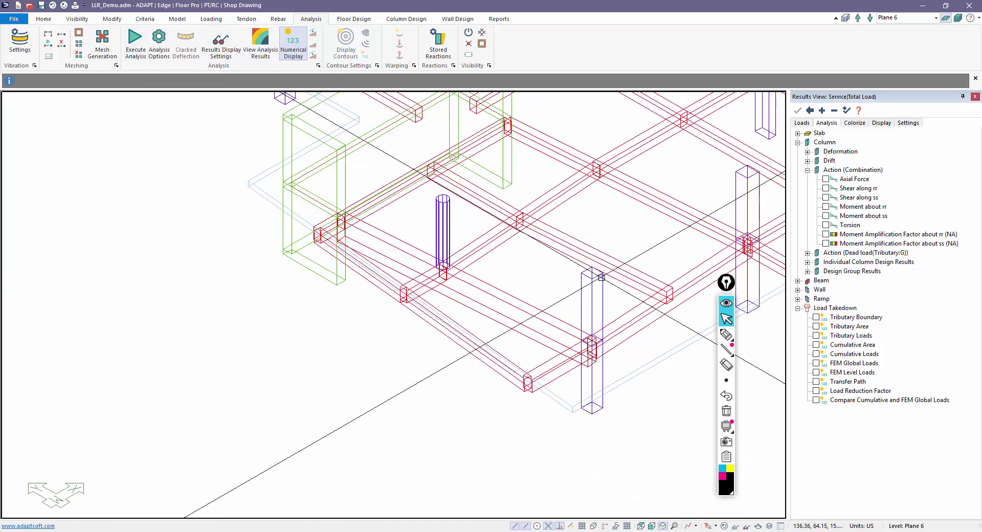
Step: Regenerate the slab design sections, replacing the old ones, then design and save them
left_click(343, 21)
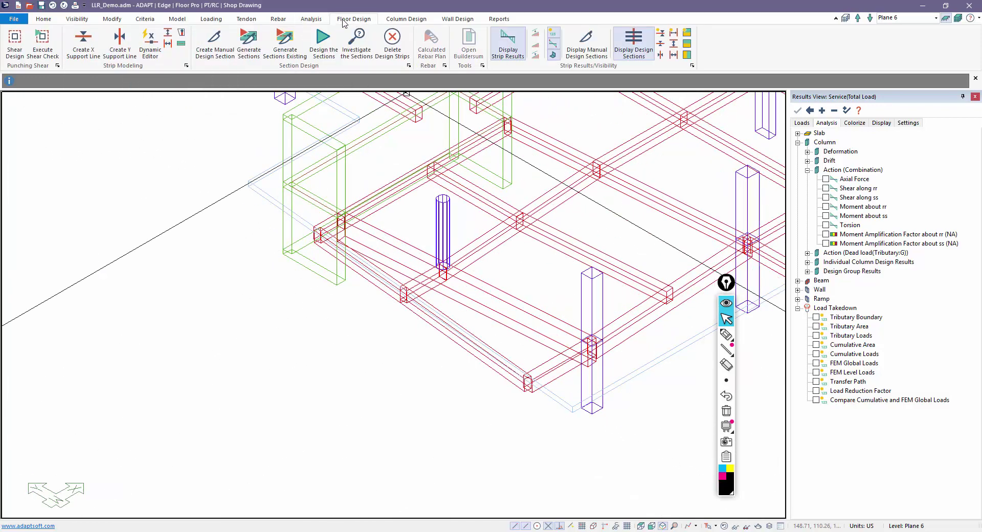
left_click(249, 42)
left_click(452, 290)
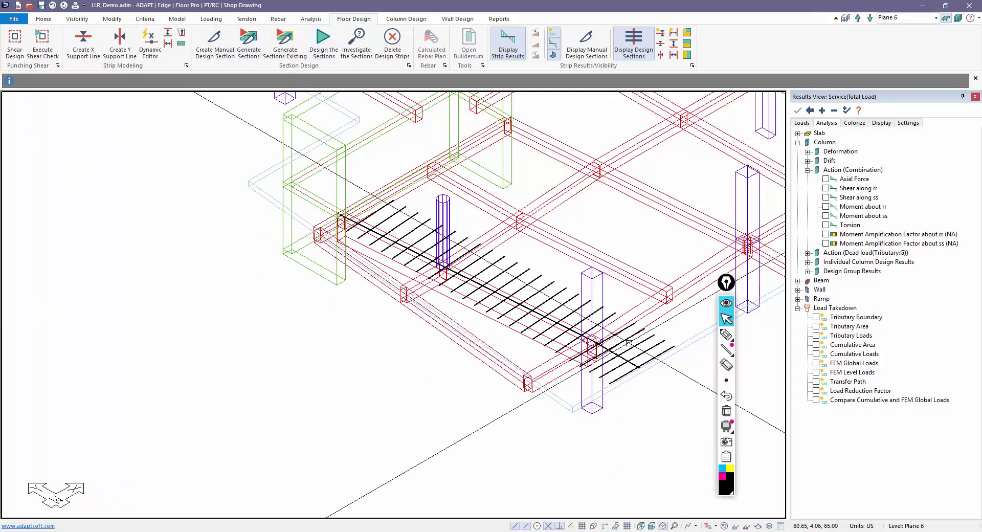
left_click(323, 41)
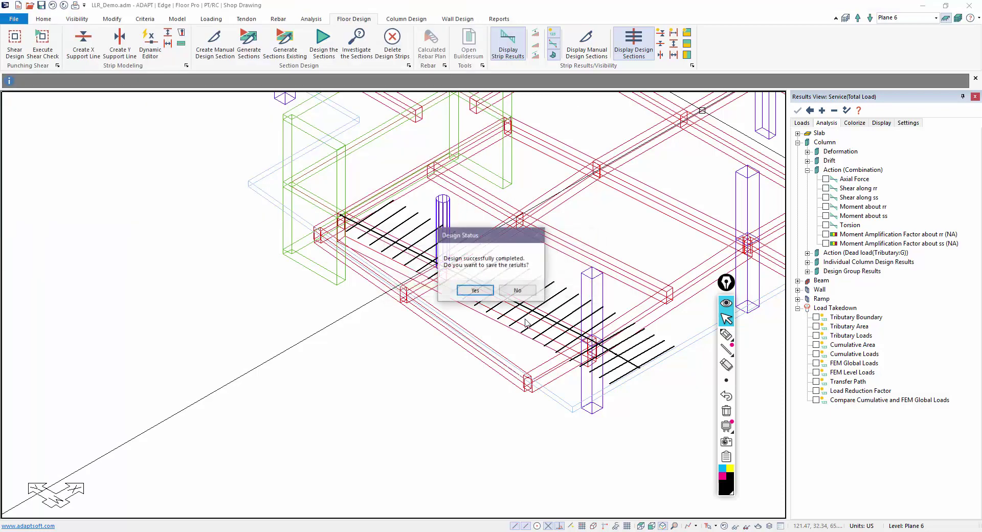
left_click(511, 288)
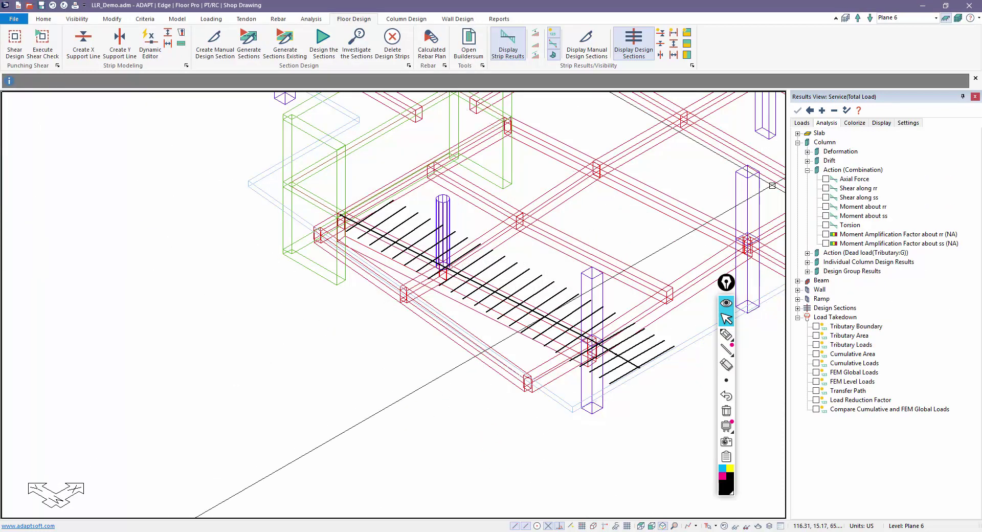
Step: Show the Design Sections bending moment diagram for Strength(Dead and Live)
left_click(834, 111)
double_click(809, 178)
left_click(807, 197)
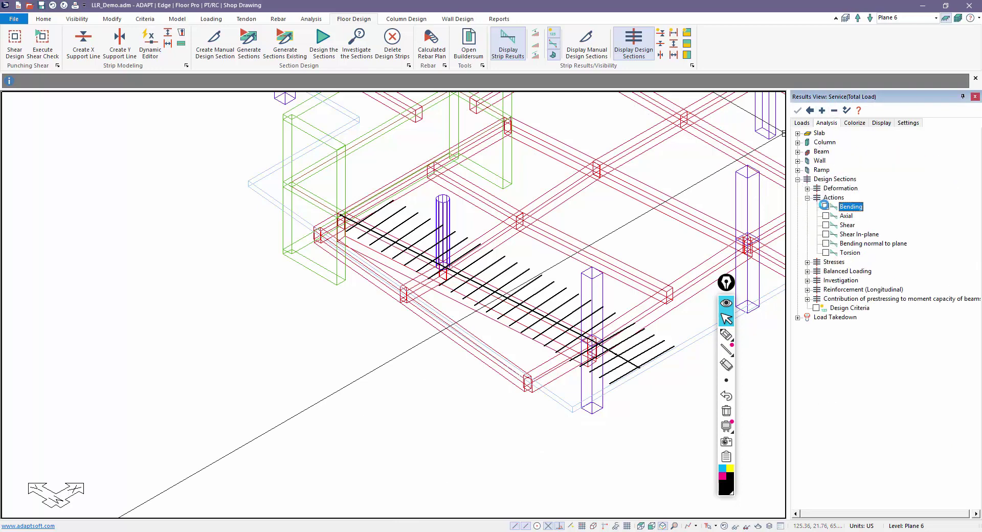
scroll(359, 332, "up", 2)
scroll(379, 312, "up", 2)
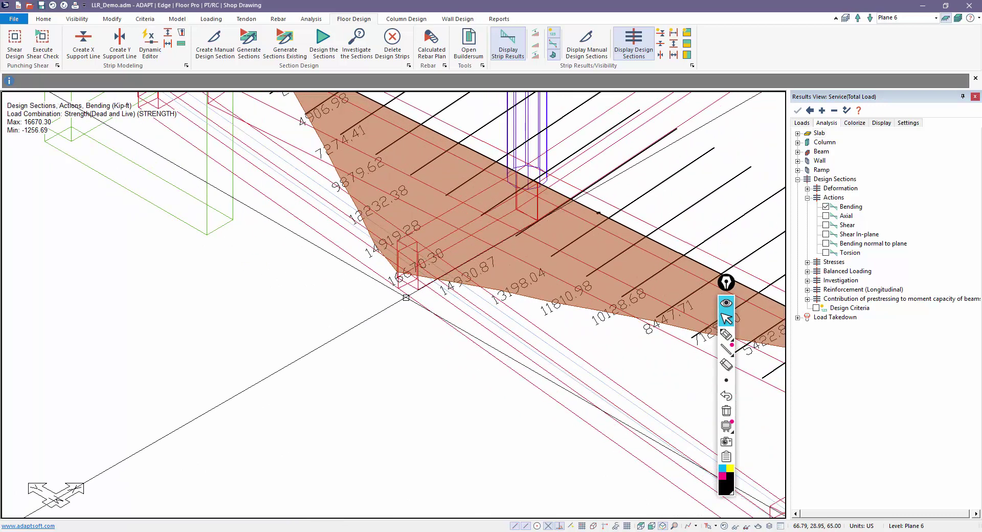
scroll(400, 290, "up", 1)
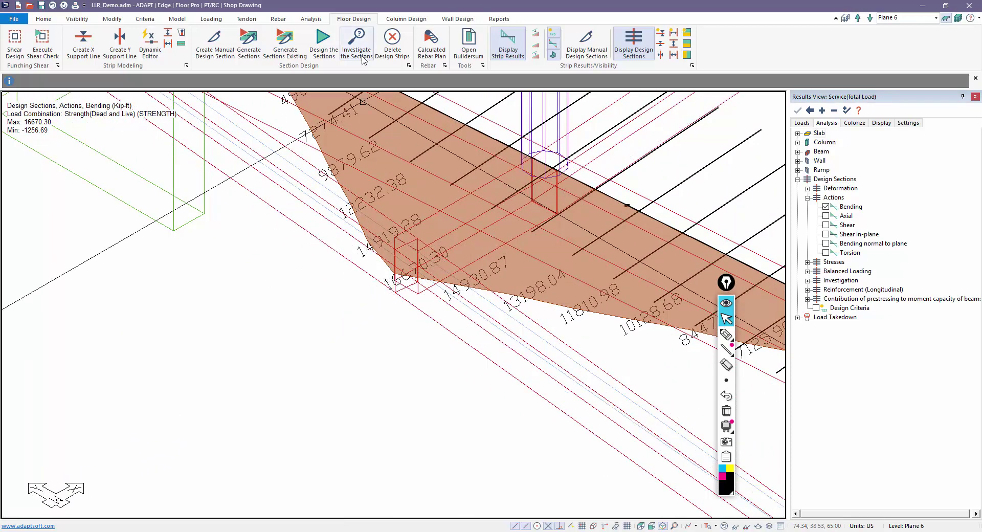
Step: Rerun the analysis with the same options and keep the new solution
left_click(309, 20)
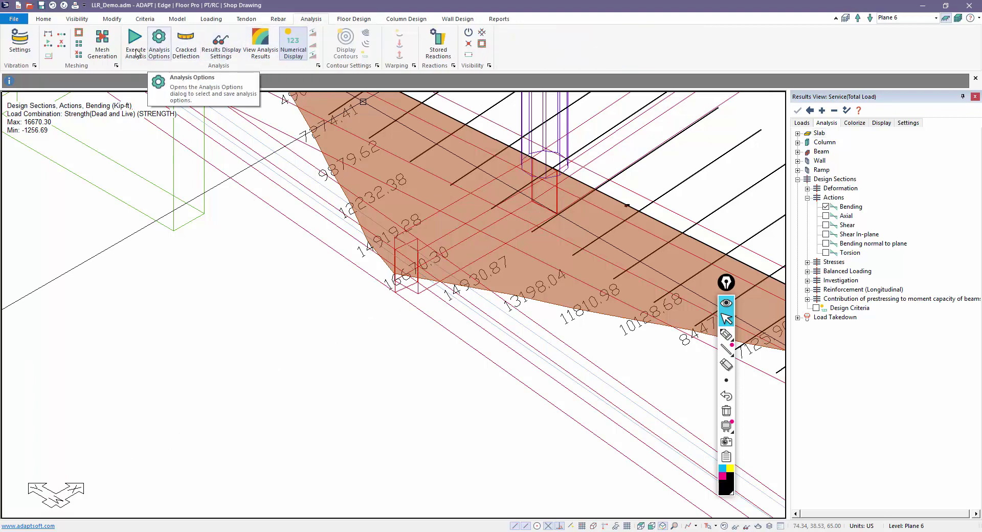
left_click(159, 41)
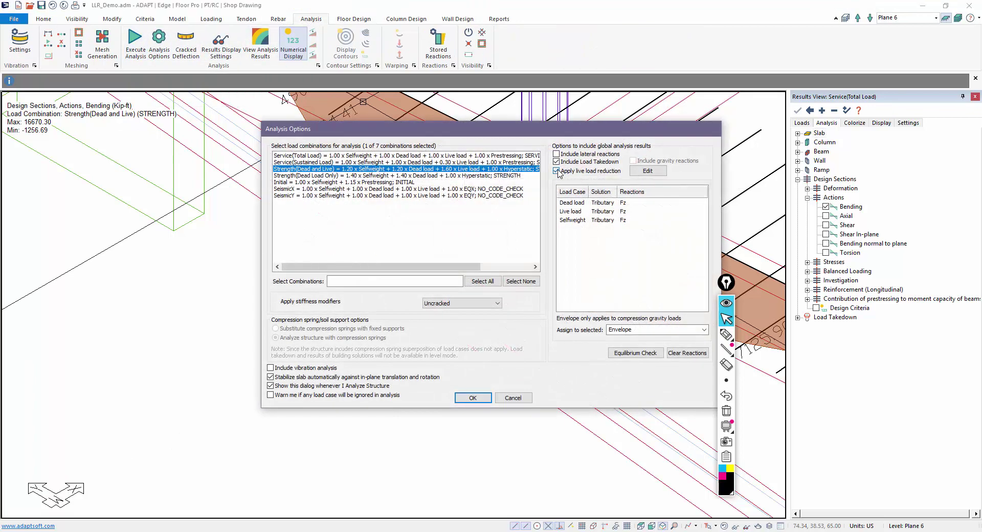
left_click(473, 398)
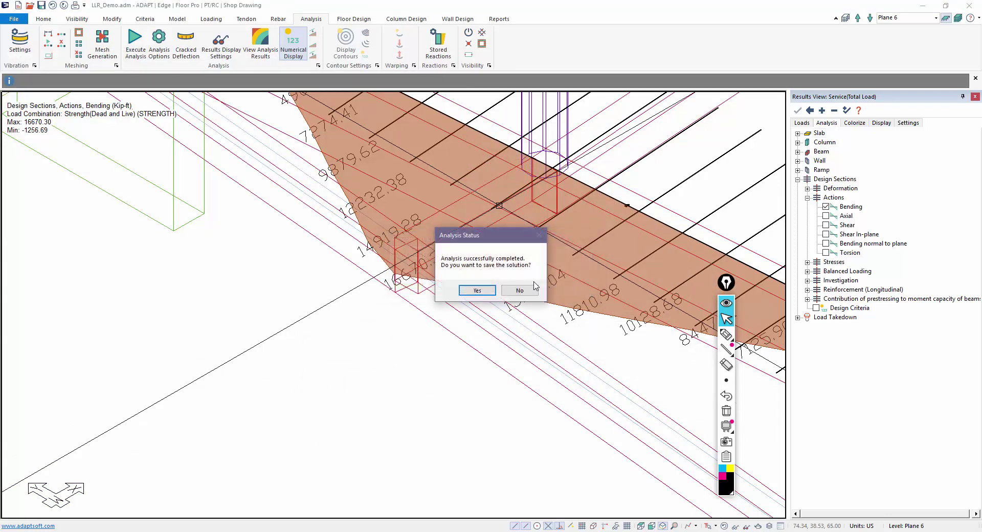
left_click(465, 292)
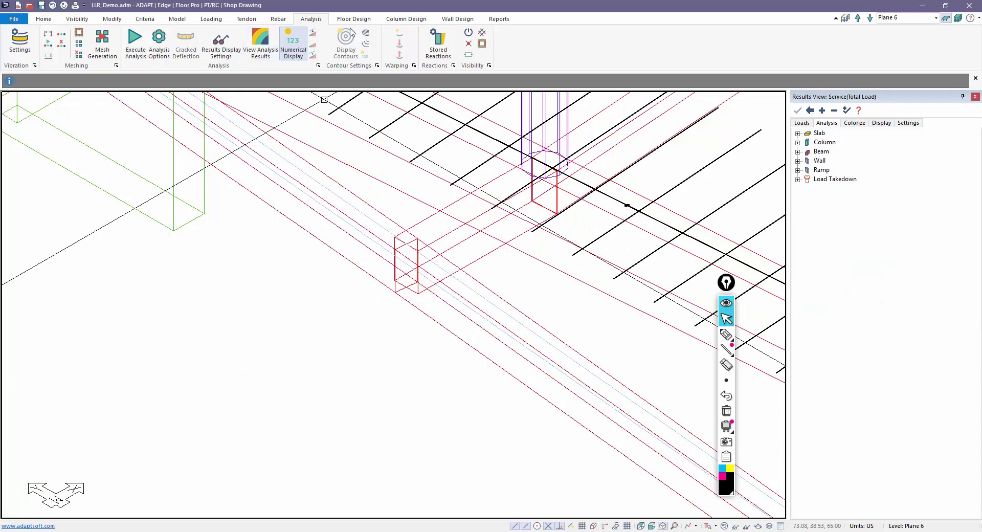
Step: Redesign the sections and zoom out to see the whole frame's bending moments
left_click(353, 21)
left_click(324, 44)
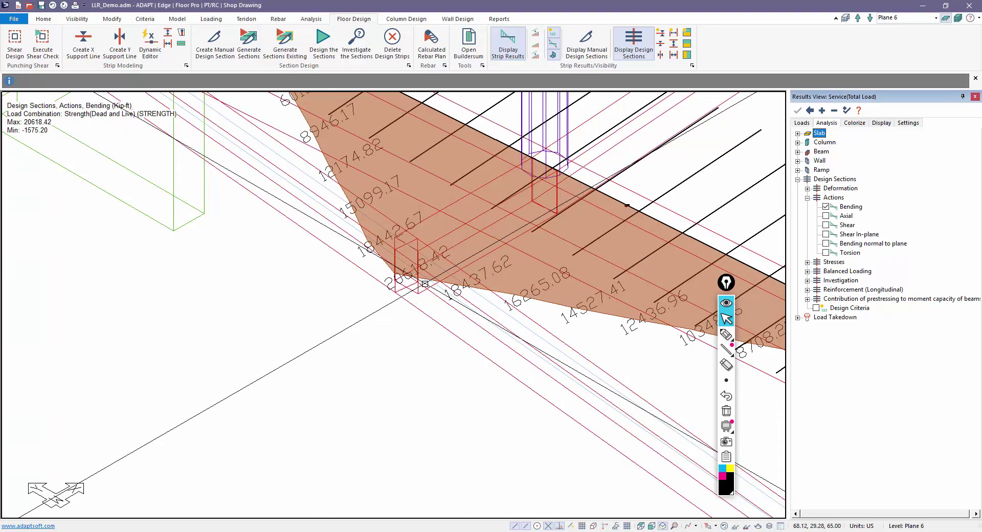
middle_click_drag(424, 284, 430, 383)
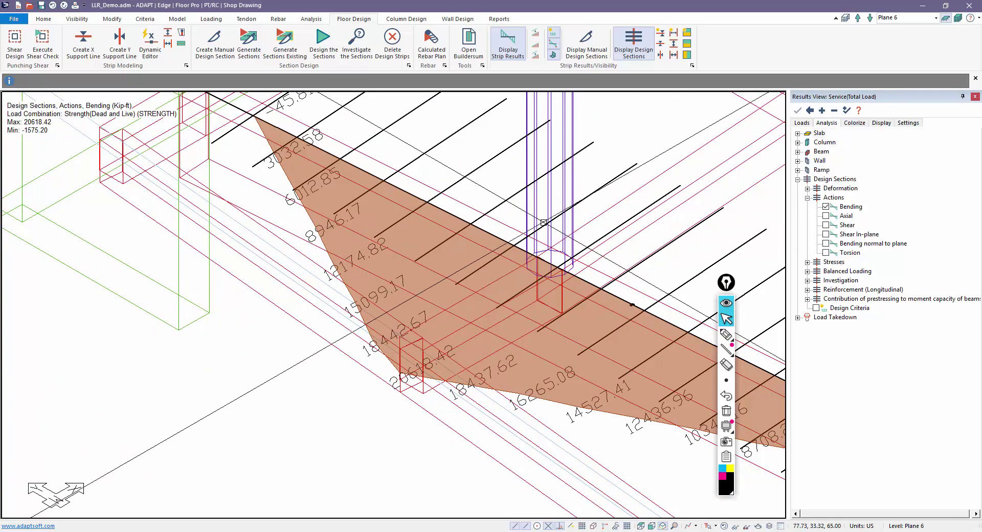
scroll(424, 324, "down", 2)
scroll(424, 323, "down", 2)
scroll(424, 323, "down", 2)
scroll(424, 323, "down", 2)
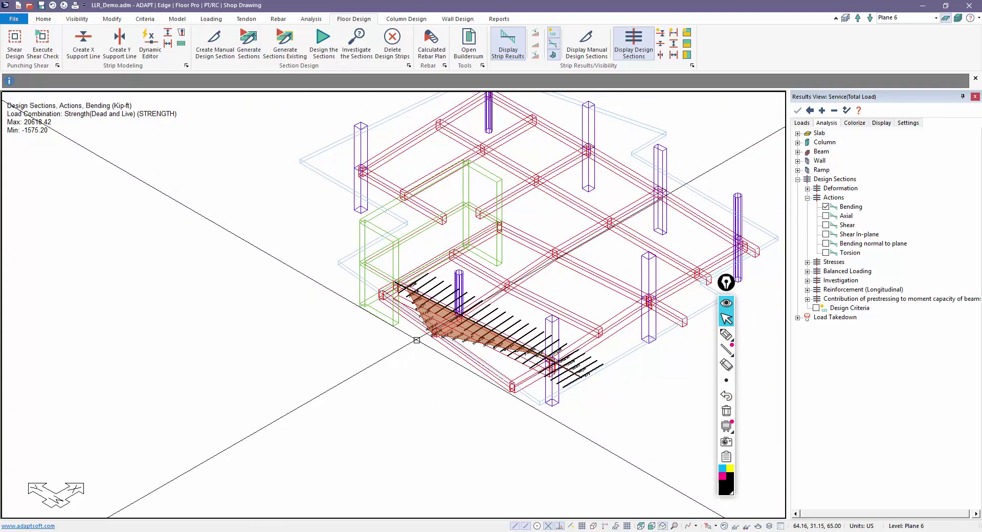
scroll(417, 339, "down", 2)
scroll(417, 340, "down", 2)
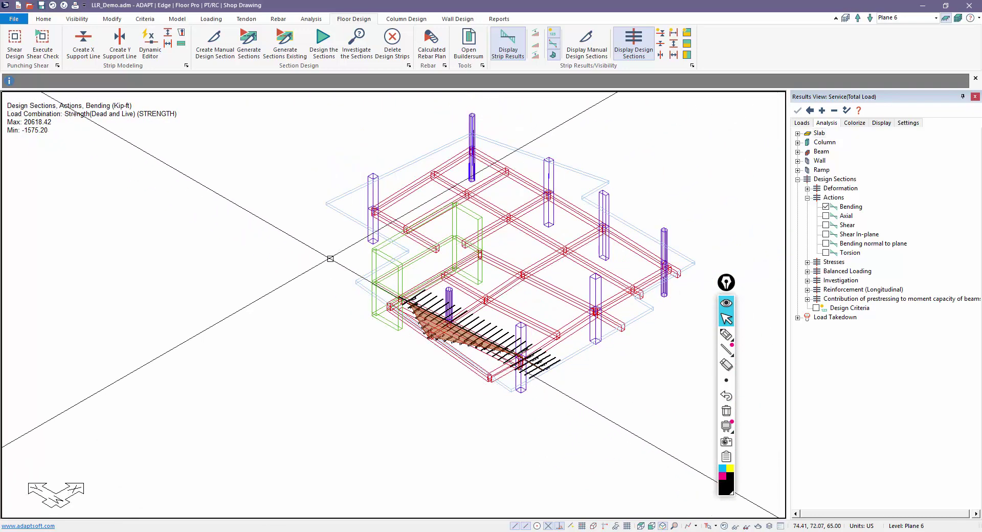
Step: Make Plane 2 the active level, view it from the top, then request the 3-D viewer
left_click(413, 19)
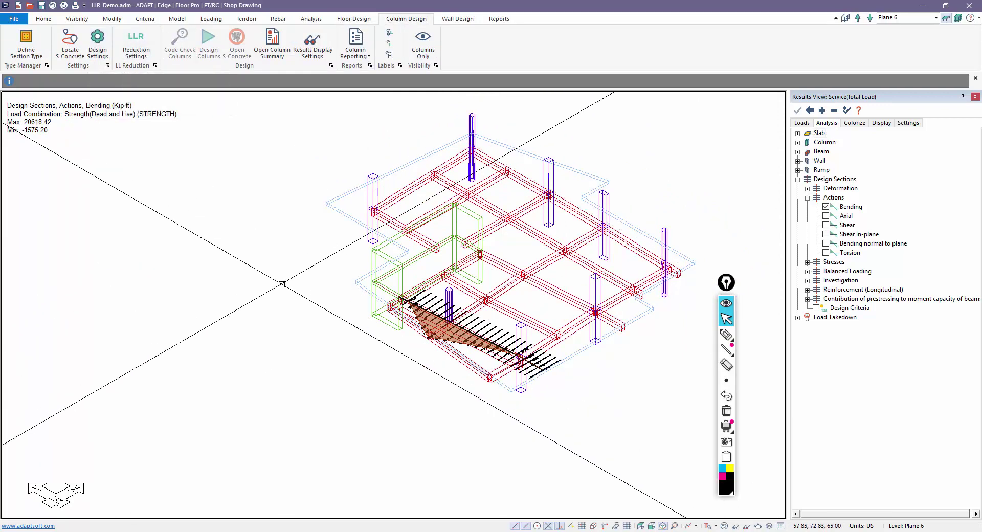
middle_click_drag(281, 284, 247, 285)
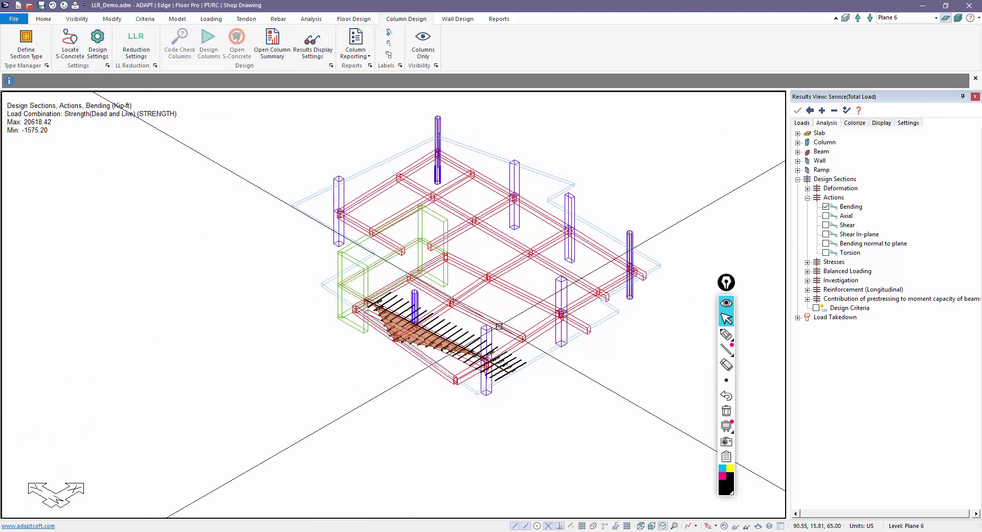
left_click(936, 19)
left_click(900, 63)
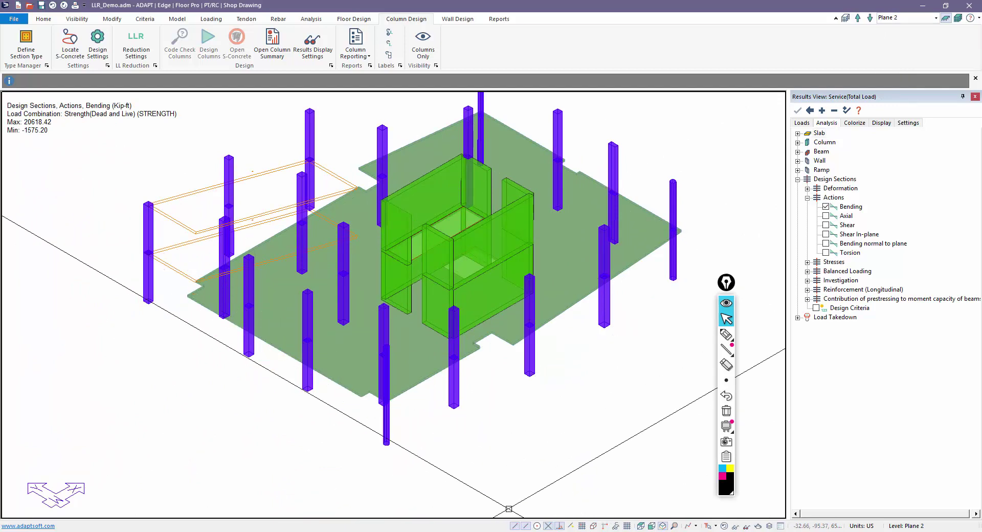
left_click(641, 525)
scroll(520, 249, "down", 2)
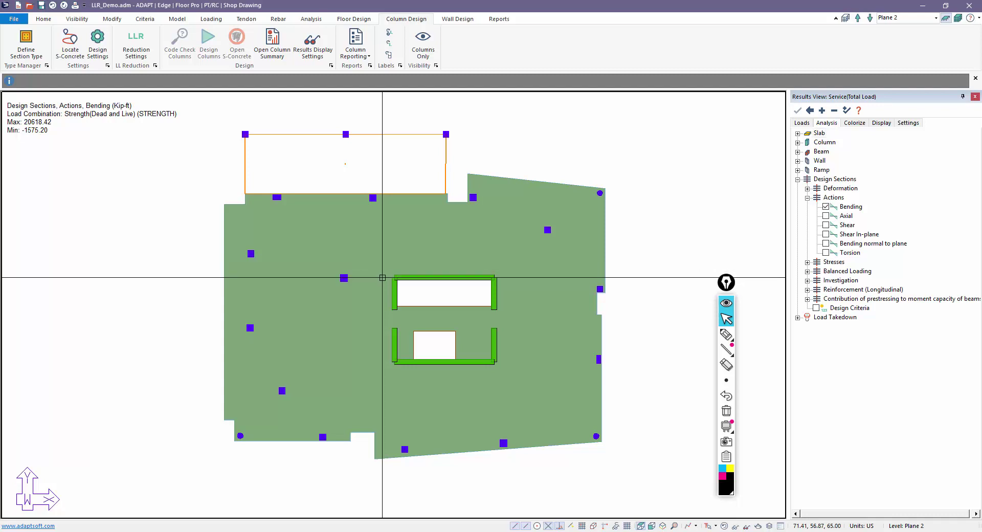
left_click(651, 526)
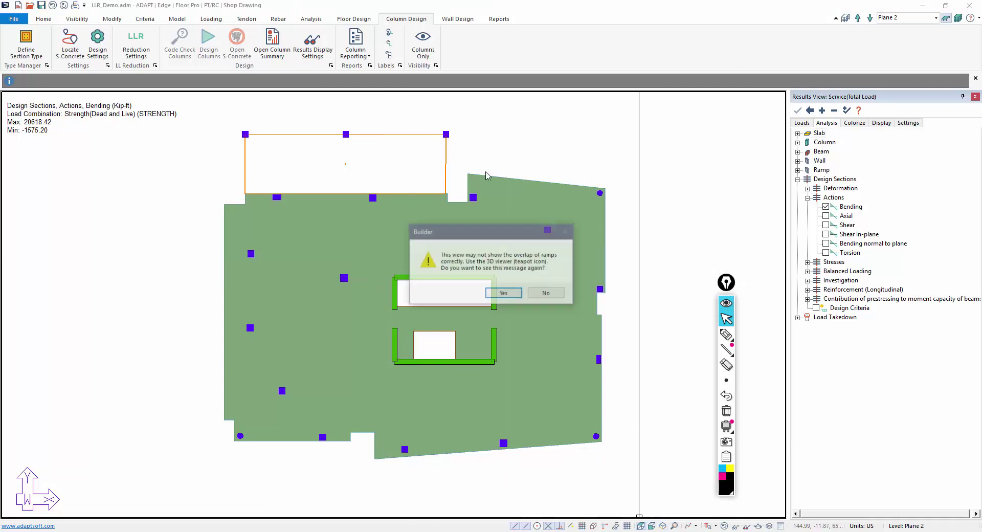
Step: Accept the ramp warning, display the LIVE LOAD case, and inspect one live patch load
left_click(504, 297)
left_click(212, 21)
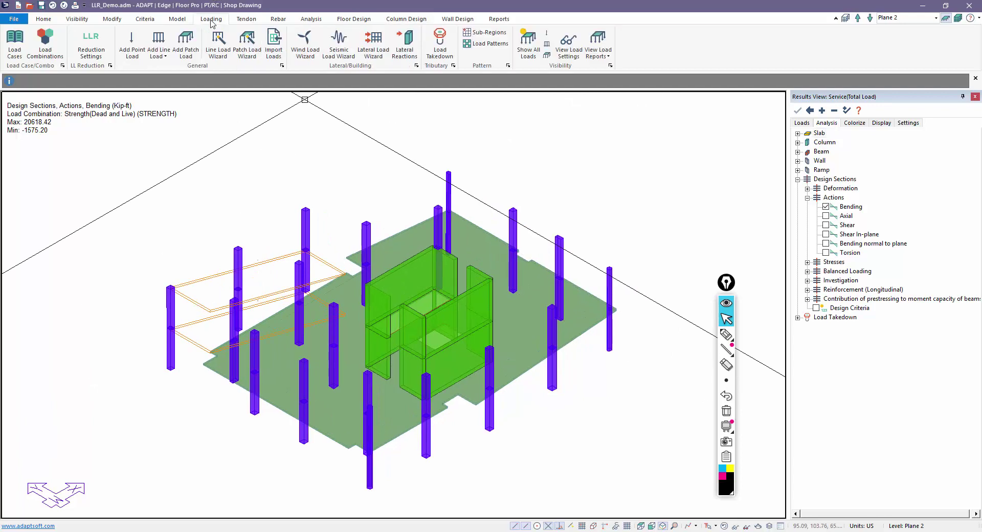
left_click(556, 46)
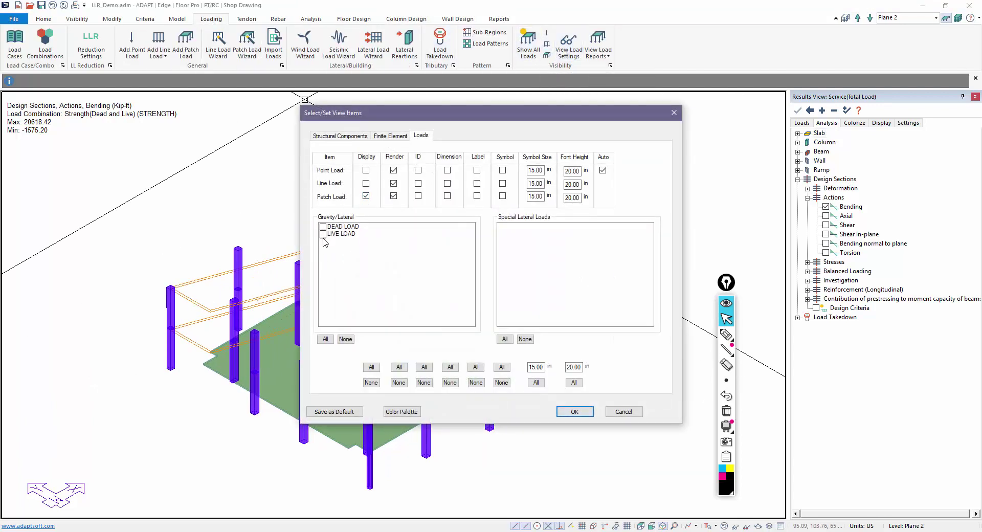
left_click(323, 235)
left_click(587, 412)
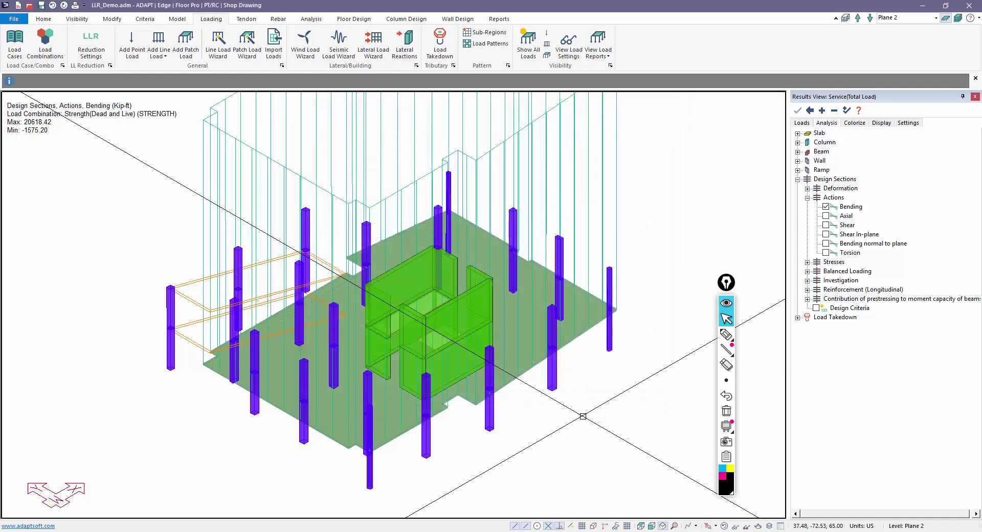
double_click(319, 127)
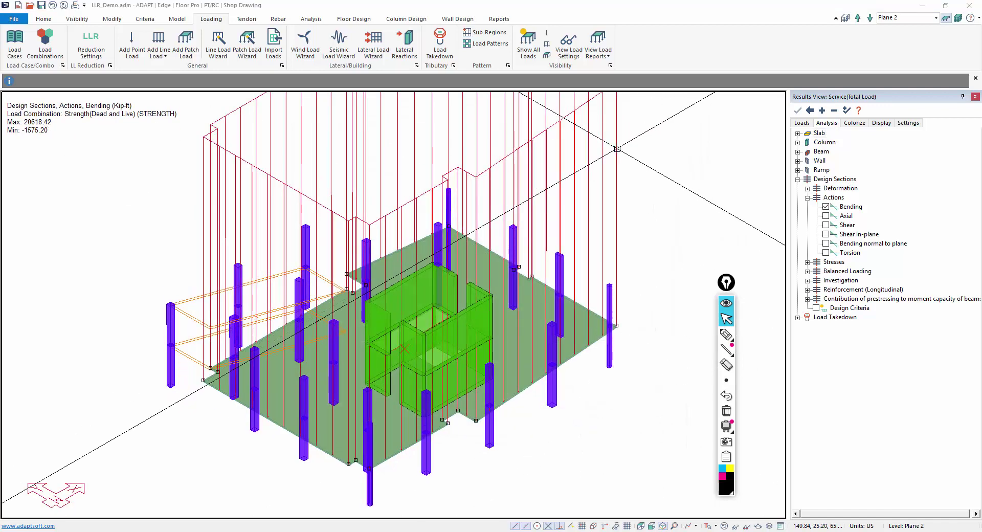
key("Escape")
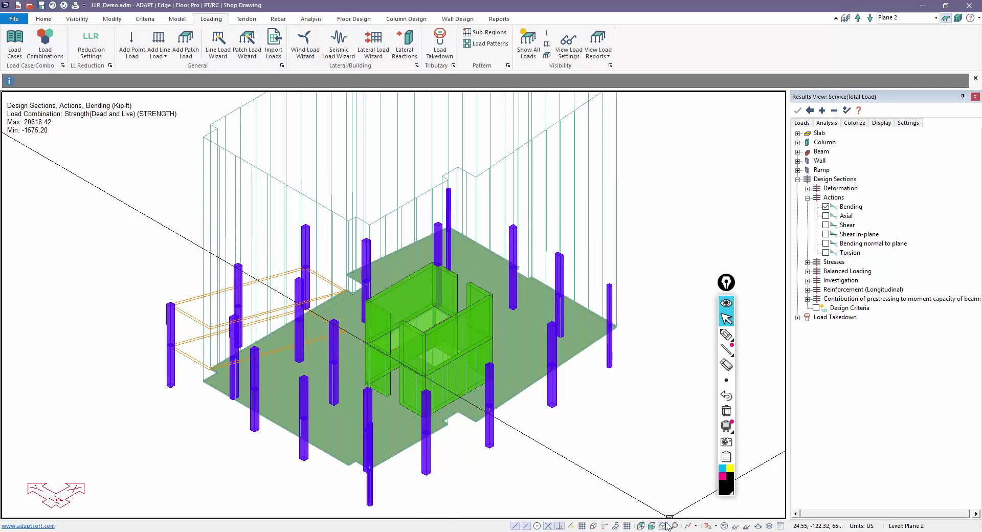
Step: Switch to plan view, sketch a hatched area on the top slab edge, then erase it
left_click(642, 526)
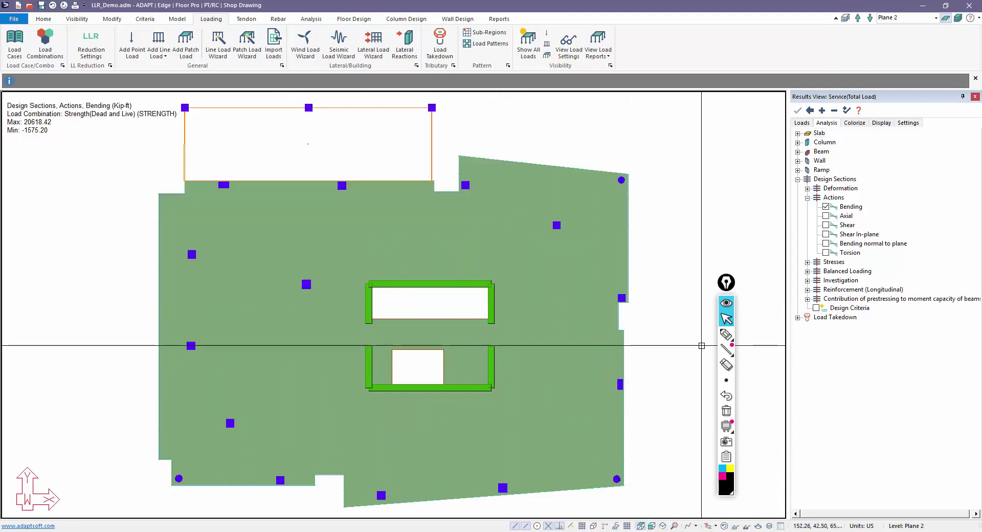
left_click(727, 335)
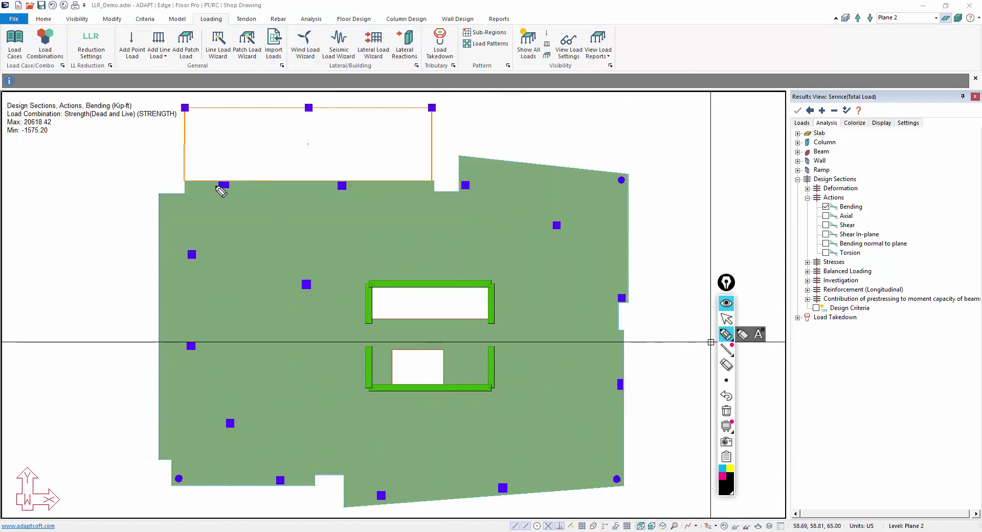
mouse_move(220, 184)
left_mouse_down()
mouse_move(265, 184)
mouse_move(224, 221)
left_mouse_up()
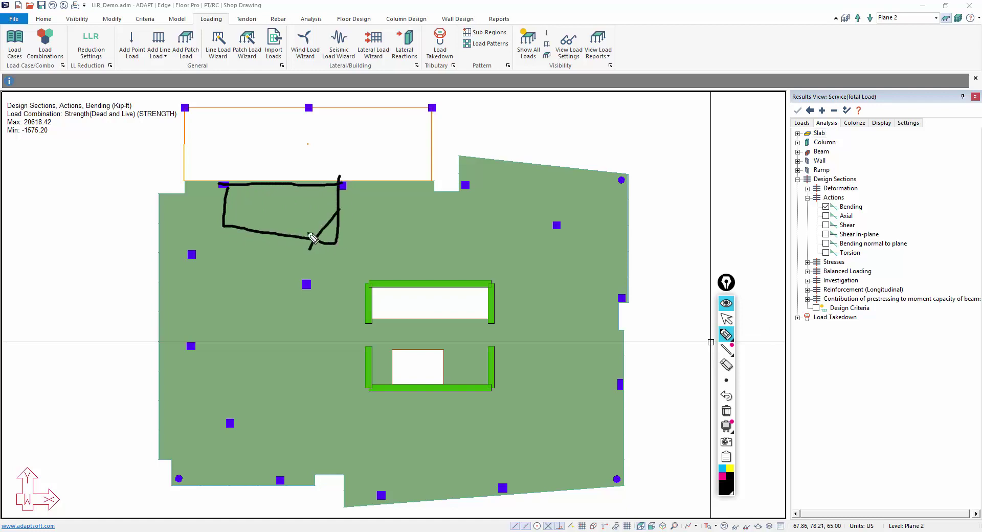
left_click_drag(292, 182, 273, 224)
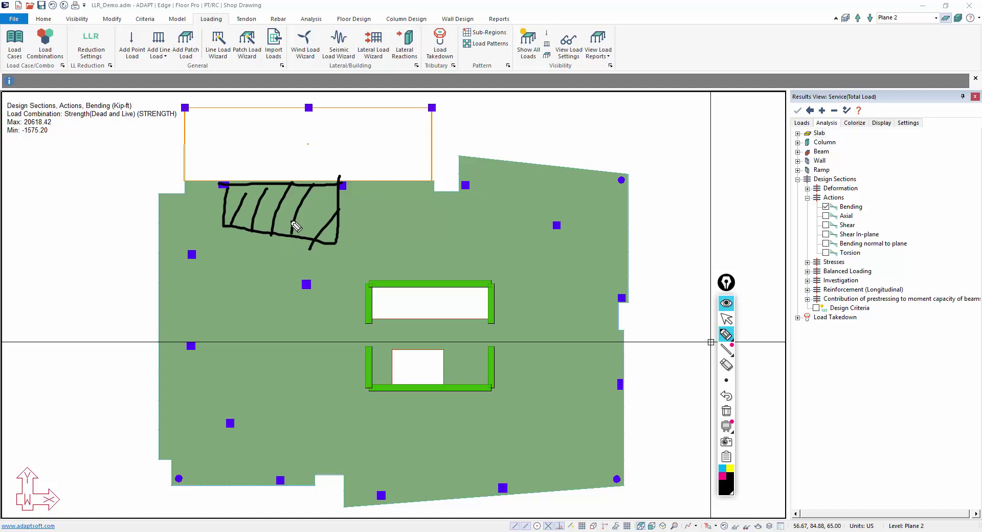
left_click(727, 319)
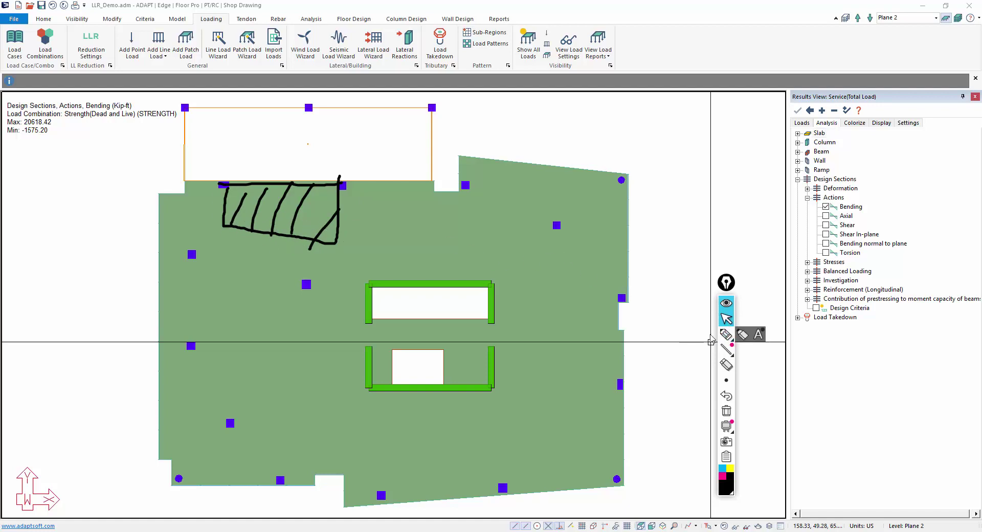
left_click(726, 411)
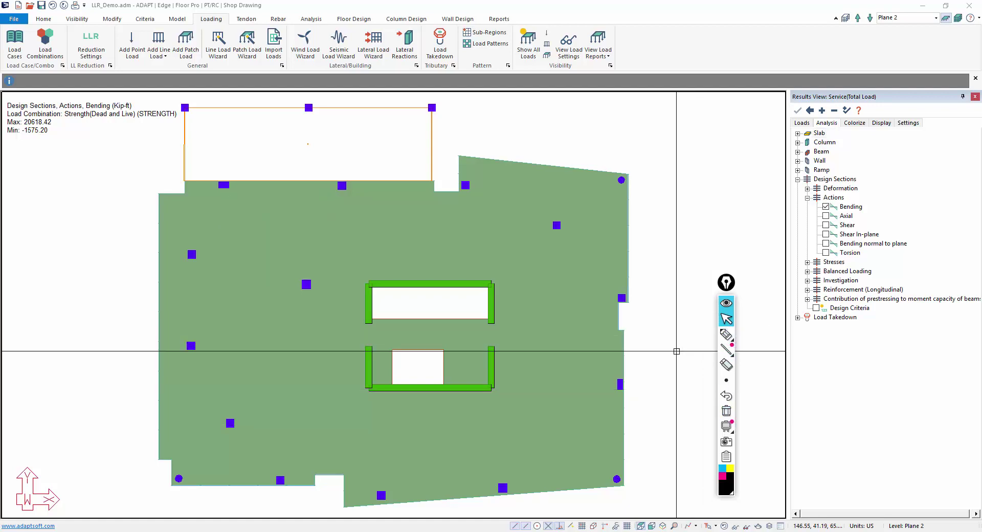
Step: Zoom and pan to recentre the Plane 2 slab plan
scroll(665, 343, "down", 1)
scroll(650, 341, "down", 1)
middle_click_drag(650, 341, 628, 338)
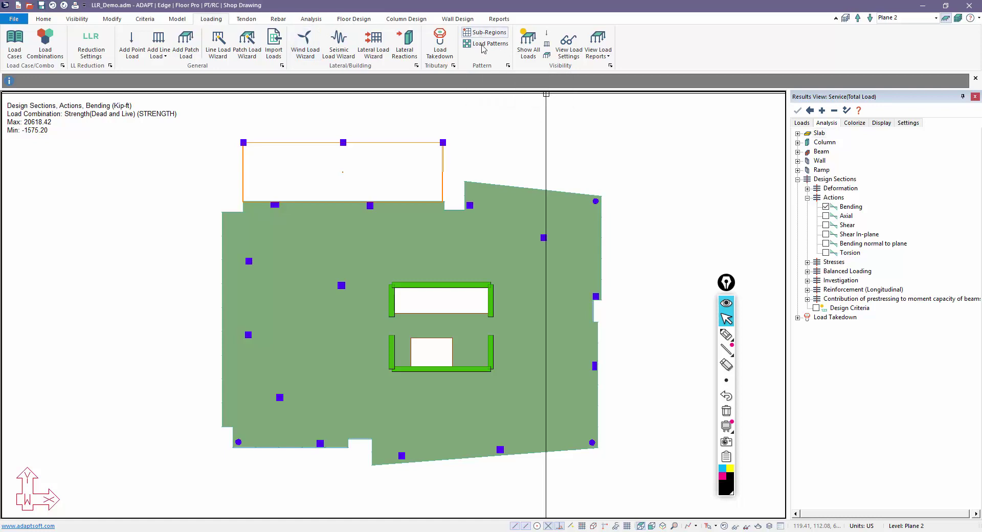
left_click(485, 36)
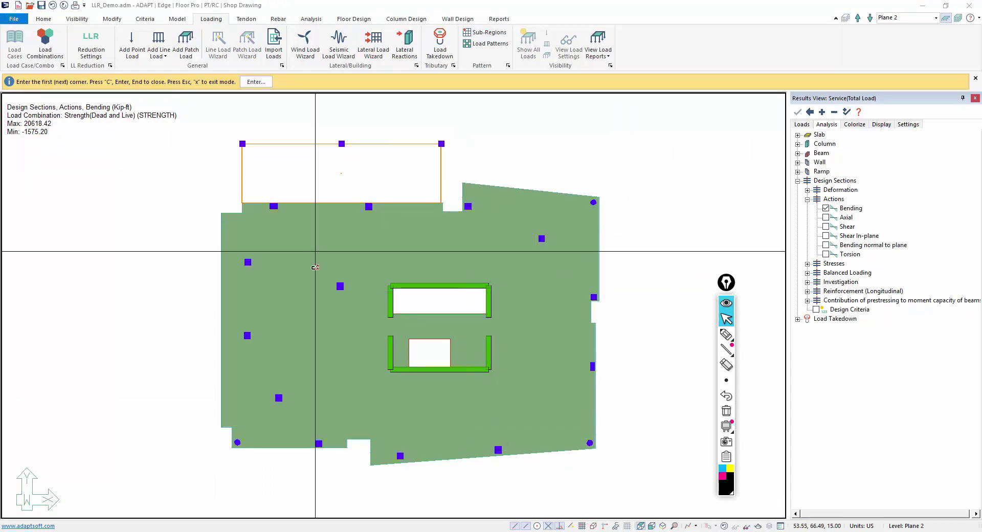
left_click(187, 261)
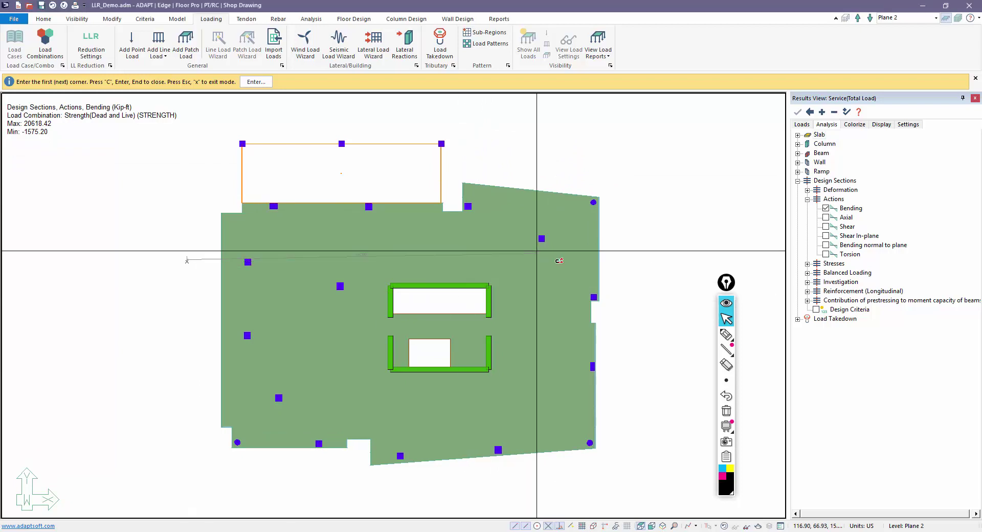
left_click(603, 262)
key("Escape")
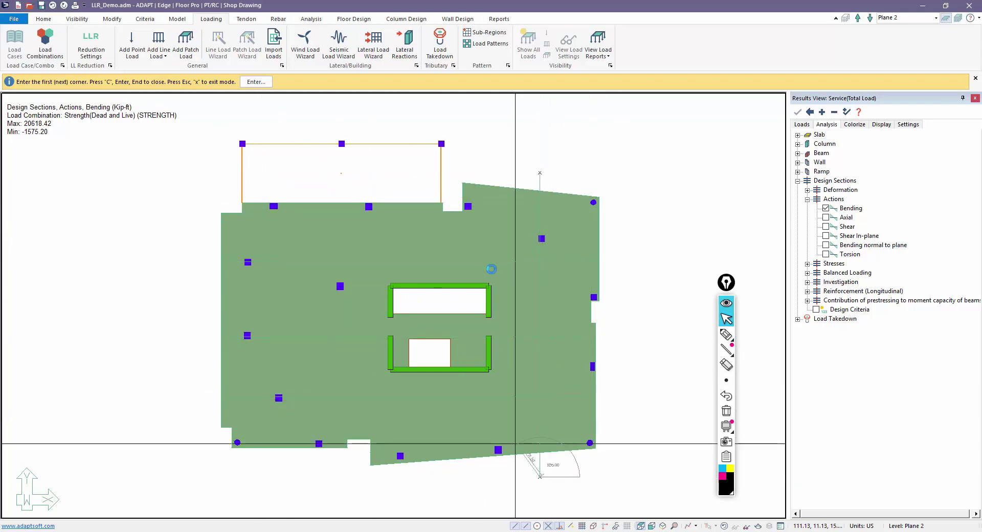
left_click(467, 163)
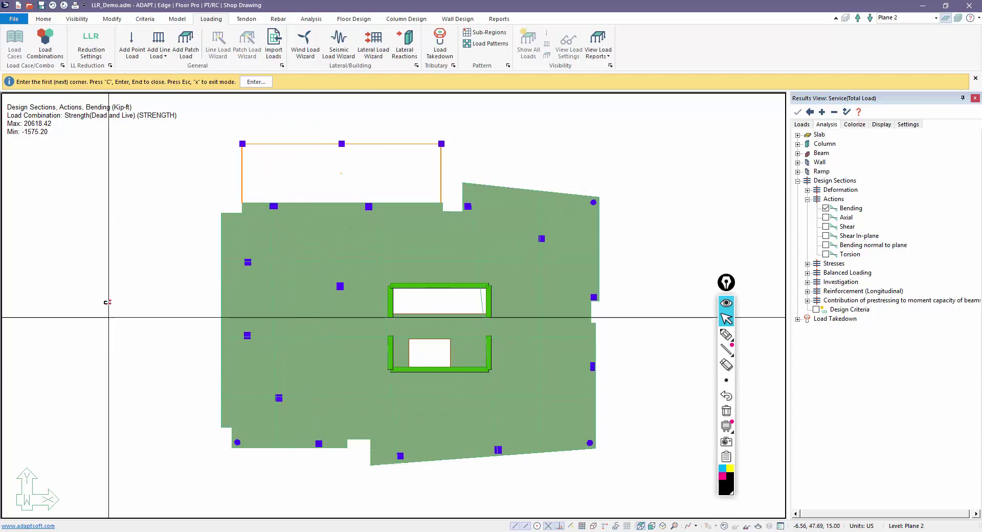
right_click(93, 242)
left_click(113, 250)
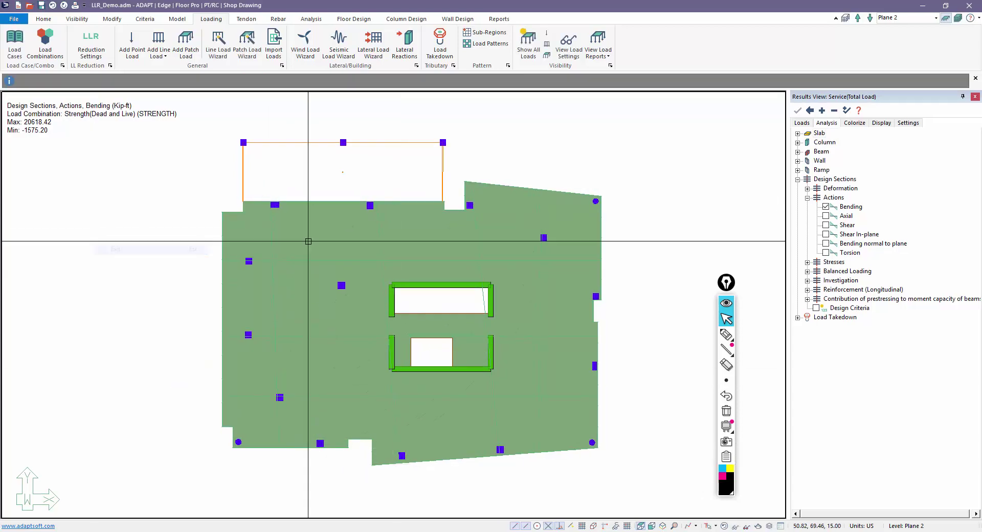
Step: Switch to wireframe, sketch boxes labelled 1, 2 and 7 on the slab, then erase them
left_click(76, 19)
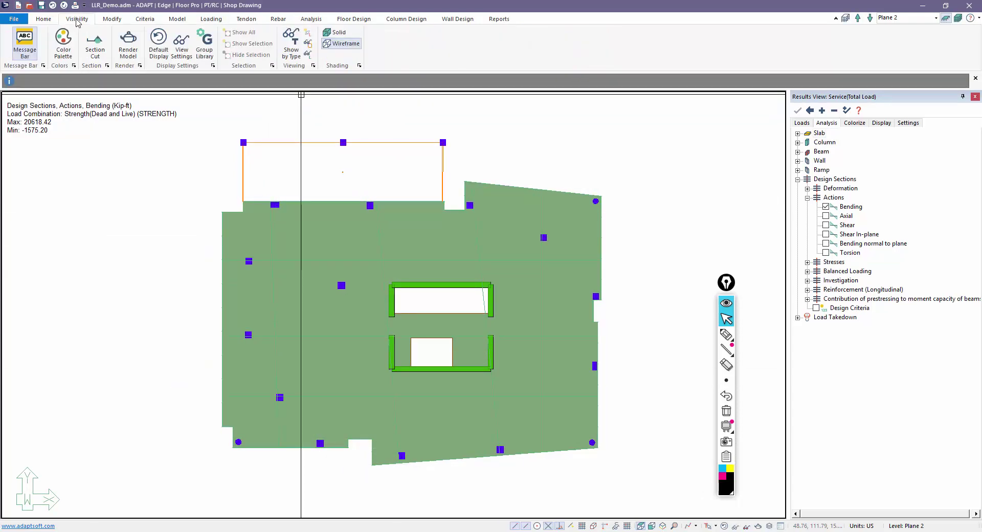
left_click(342, 43)
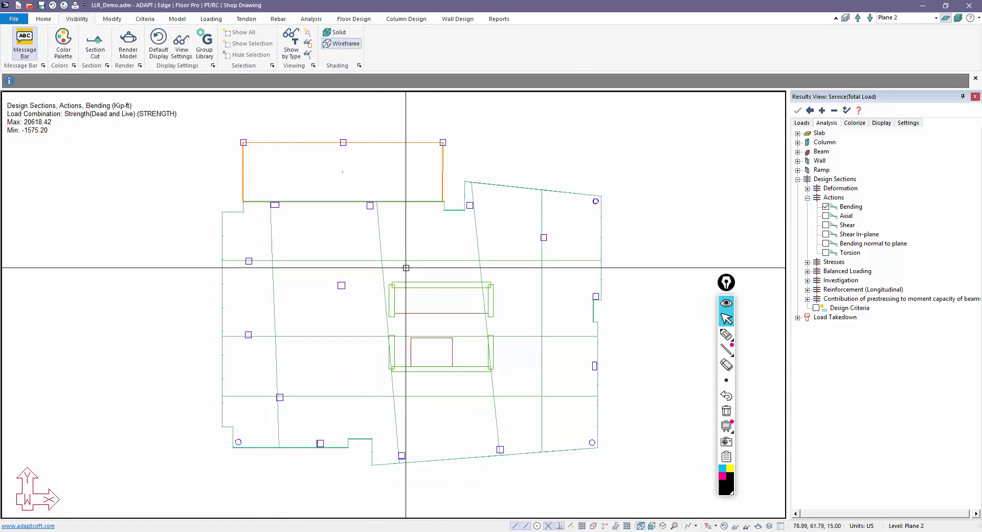
left_click(727, 334)
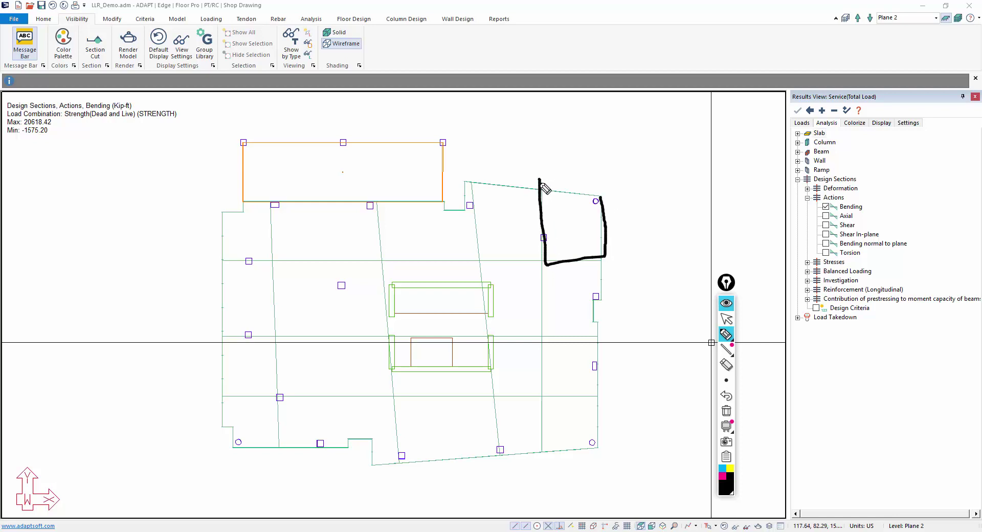
left_click_drag(599, 192, 552, 189)
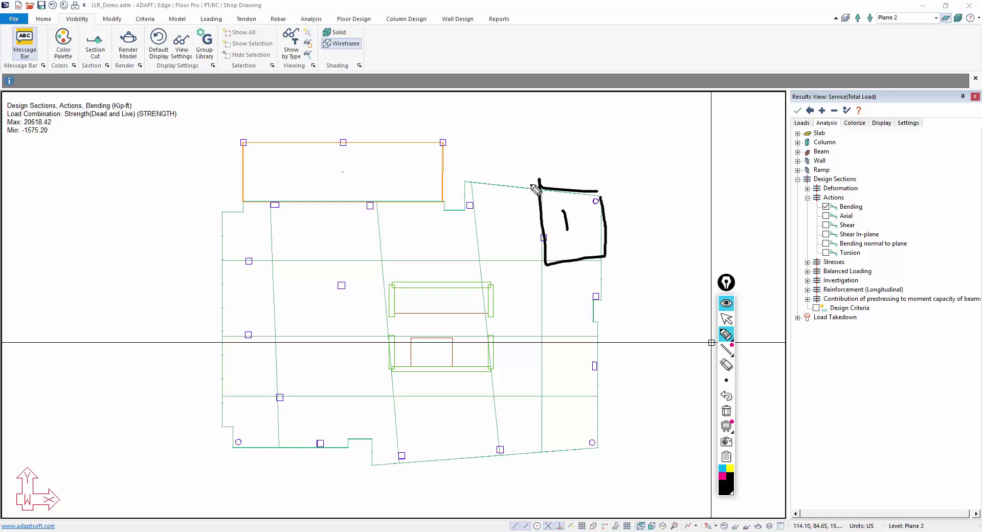
left_click_drag(475, 183, 494, 259)
left_click_drag(490, 206, 510, 217)
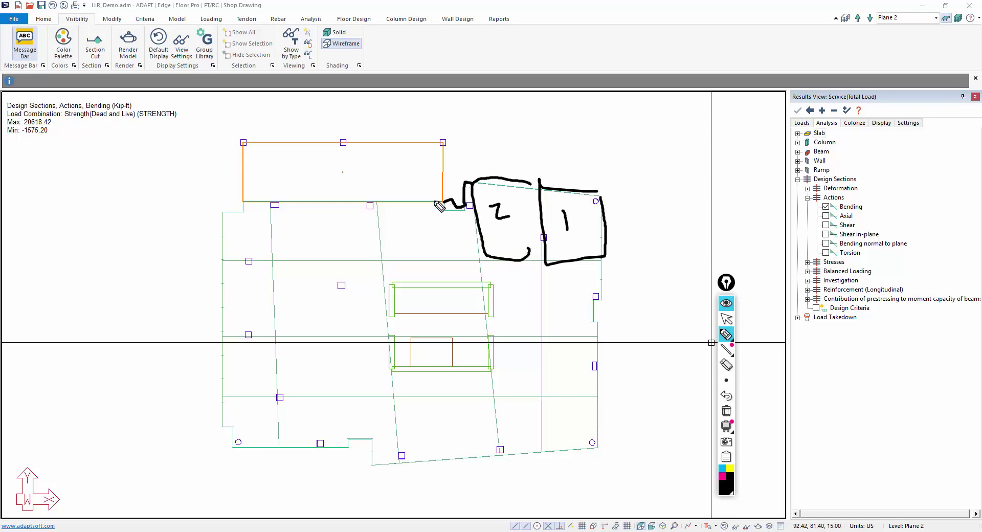
left_click_drag(387, 244, 483, 255)
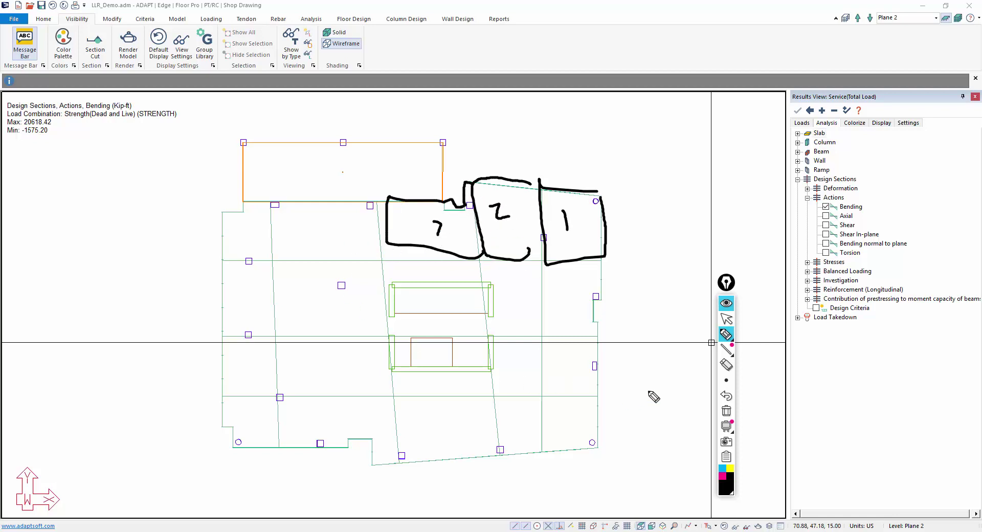
left_click(728, 321)
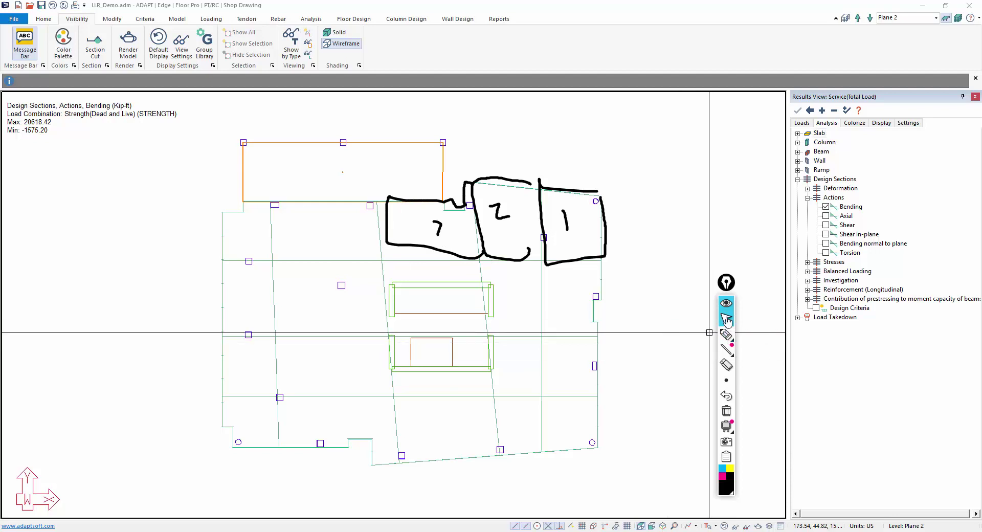
left_click(721, 422)
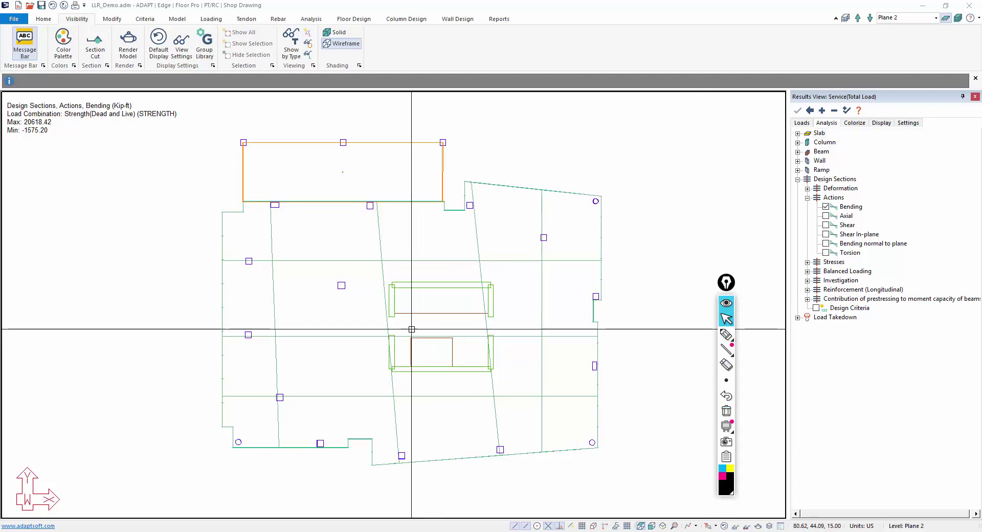
Step: Open the Load Patterns editor and try picking individual slab cells, then deselect them
left_click(215, 19)
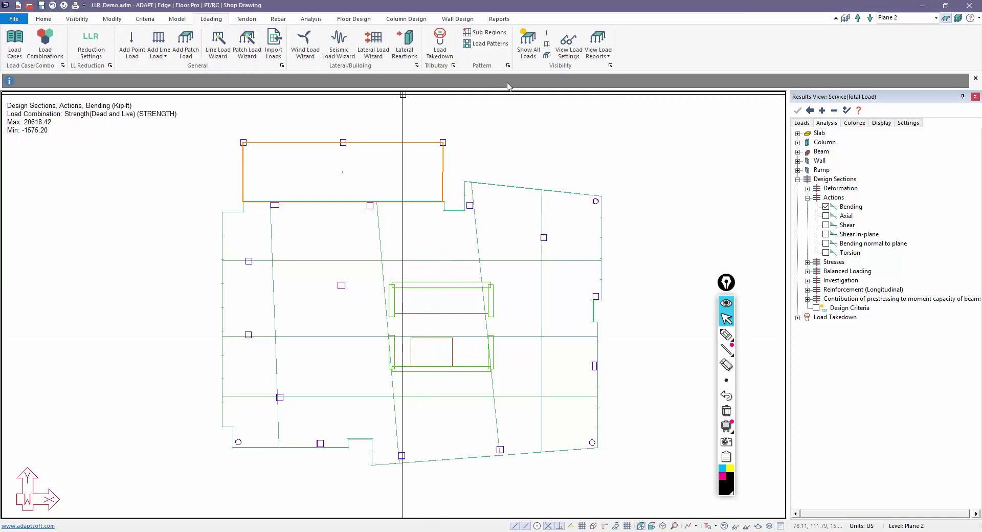
left_click(499, 44)
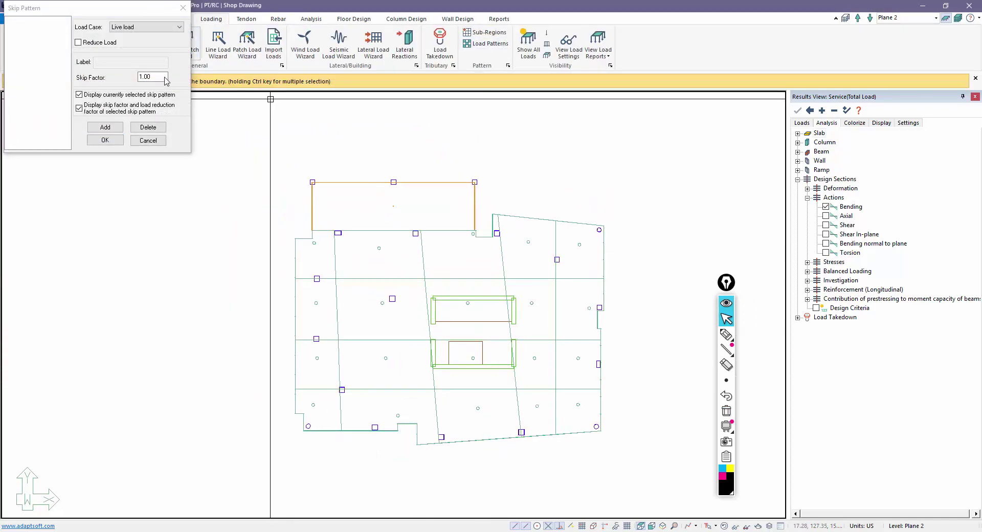
left_click(314, 249)
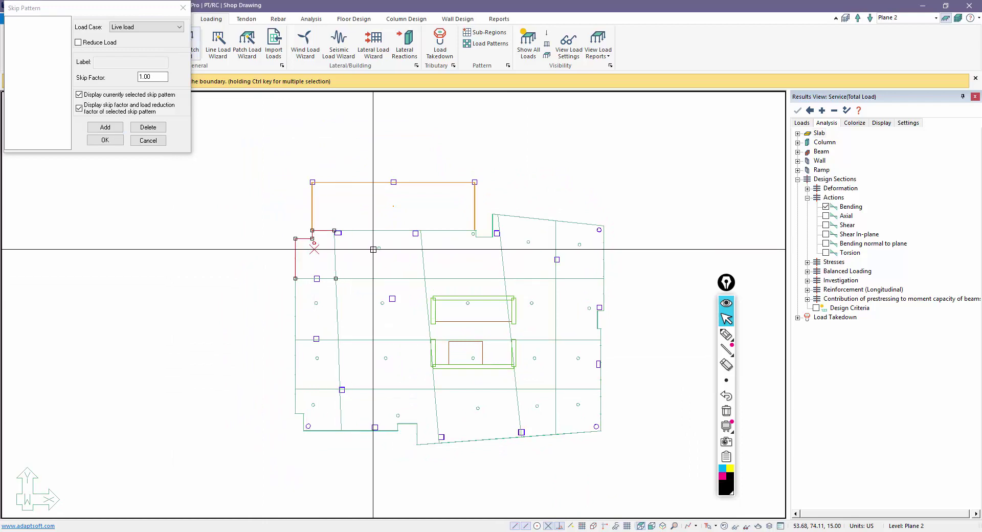
left_click(474, 240)
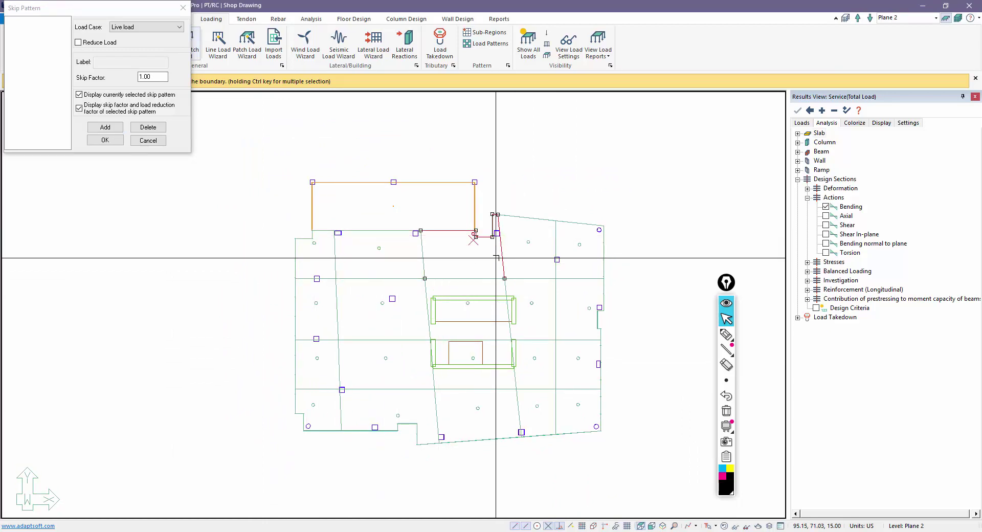
left_click(583, 246)
left_click(130, 240)
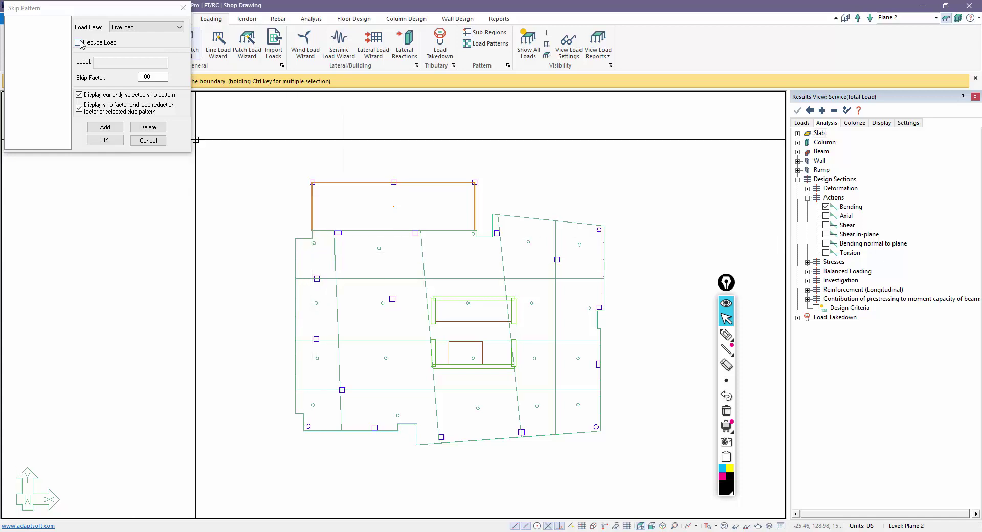
Step: Define Pattern_1 on Live load with Reduce Load ticked, window-selecting the entire slab
left_click(125, 28)
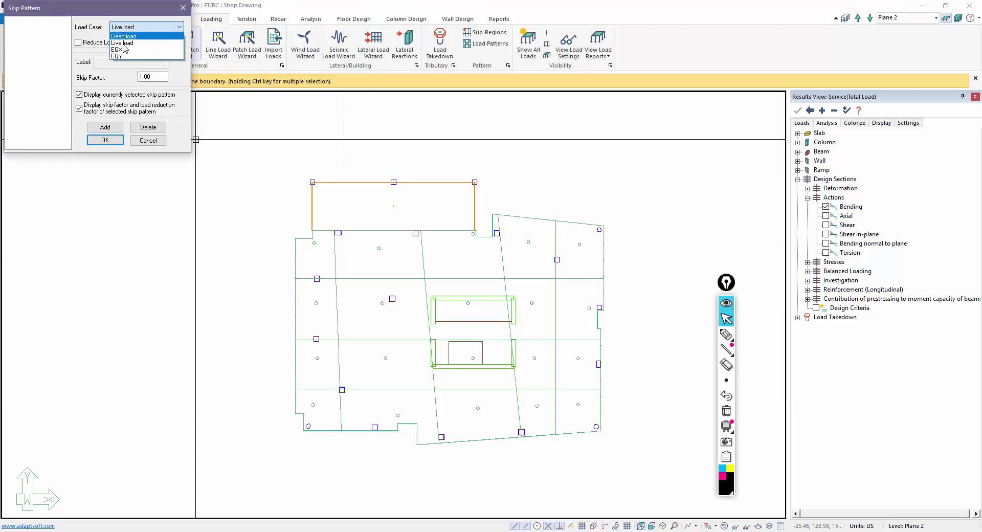
left_click(123, 44)
left_click(79, 43)
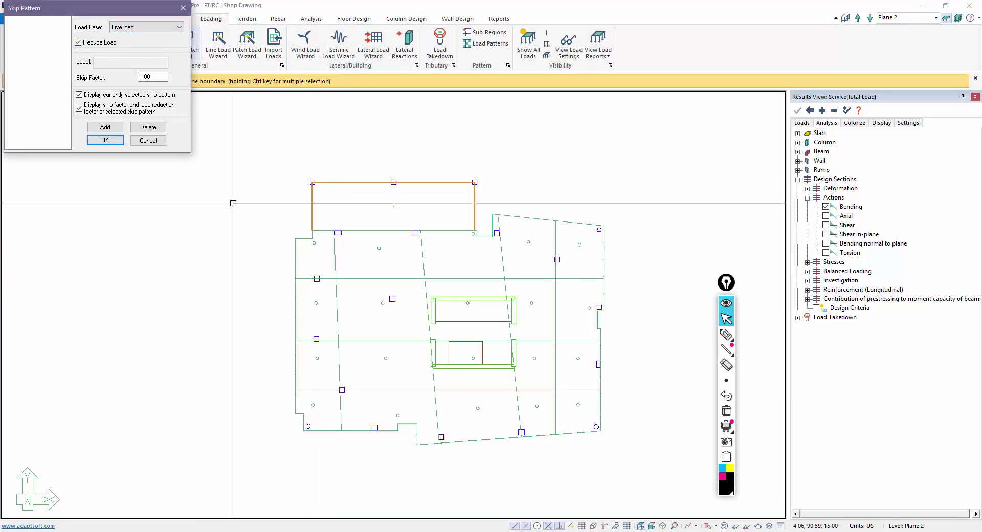
scroll(172, 182, "down", 1)
mouse_move(263, 210)
left_mouse_down()
mouse_move(523, 384)
mouse_move(593, 445)
left_mouse_up()
left_click(105, 126)
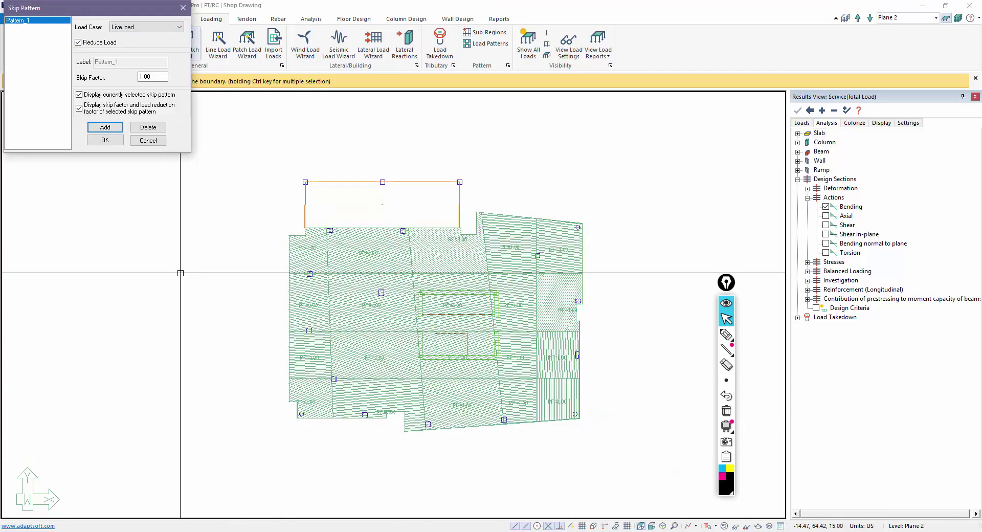
left_click(196, 162)
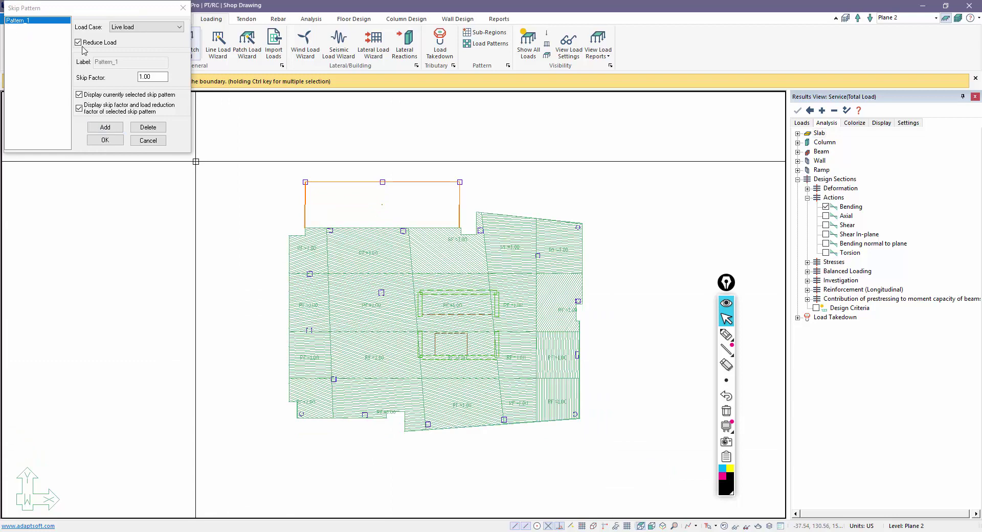
left_click(114, 143)
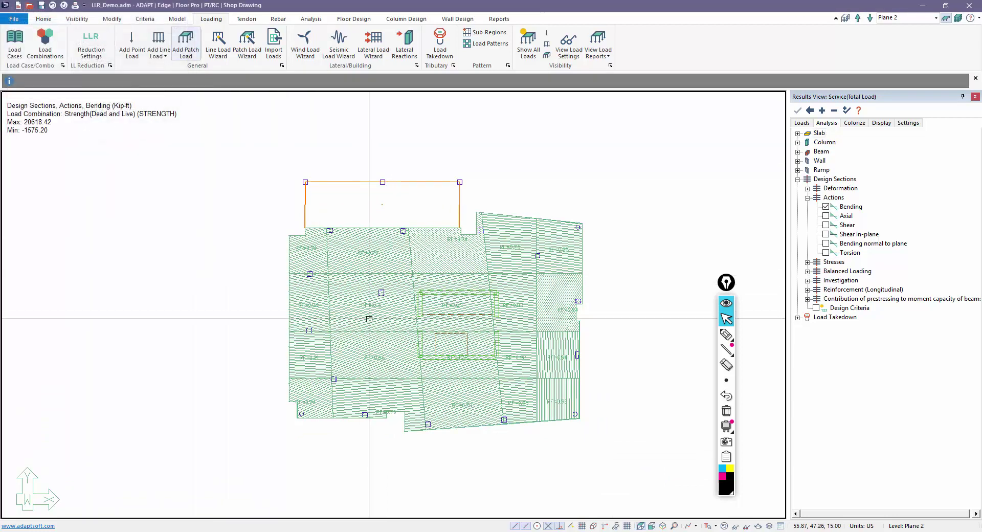
Step: In Strength (Dead and Live), enter 1.6 for Pattern_1 and clear the Live load factor
scroll(375, 315, "up", 2)
scroll(340, 213, "up", 1)
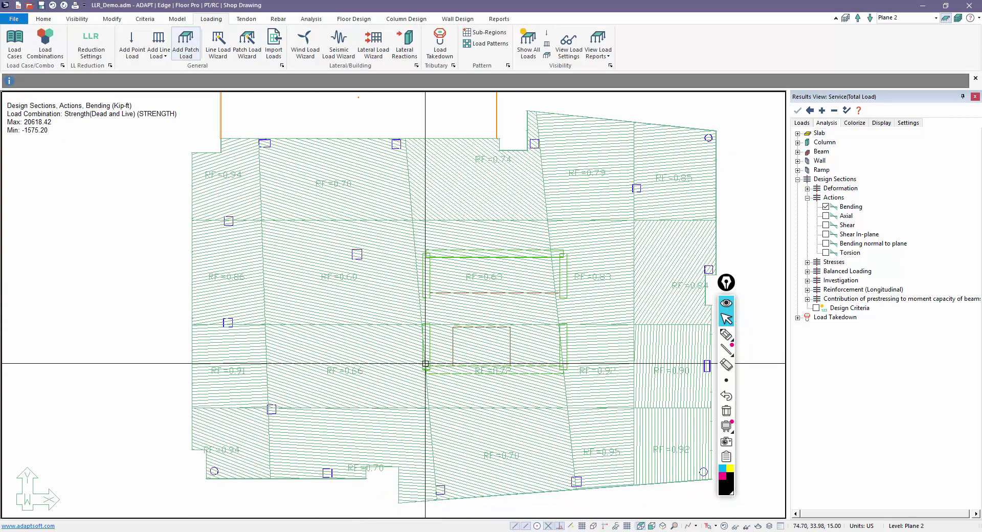
scroll(425, 367, "down", 1)
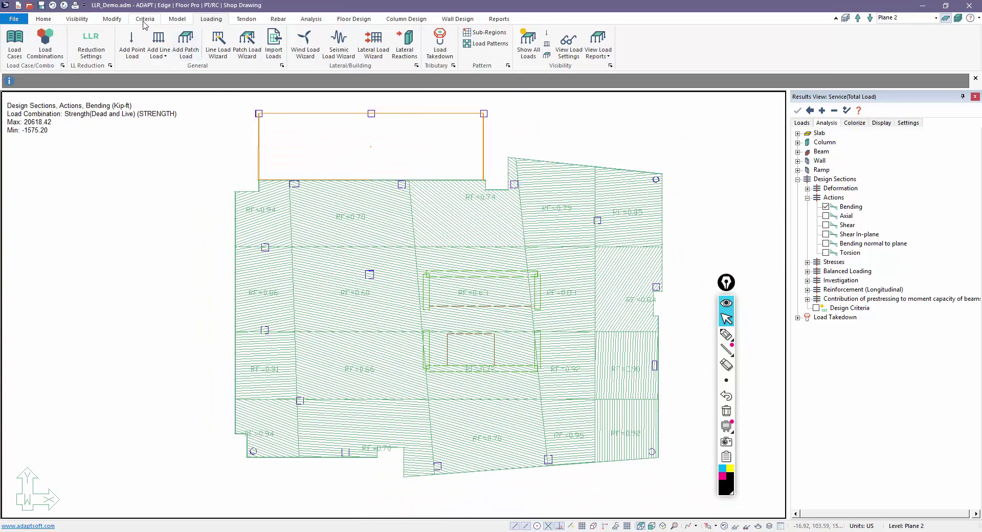
left_click(45, 47)
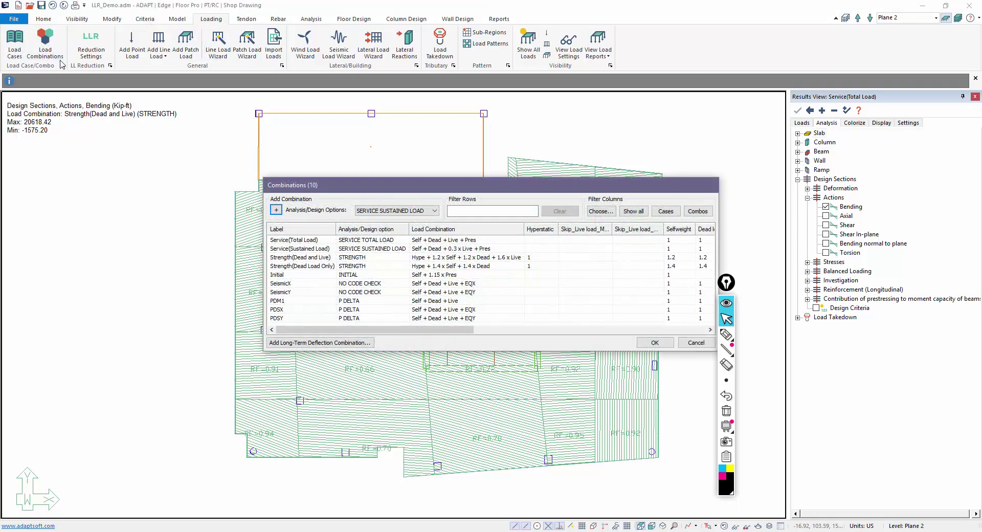
left_click(280, 258)
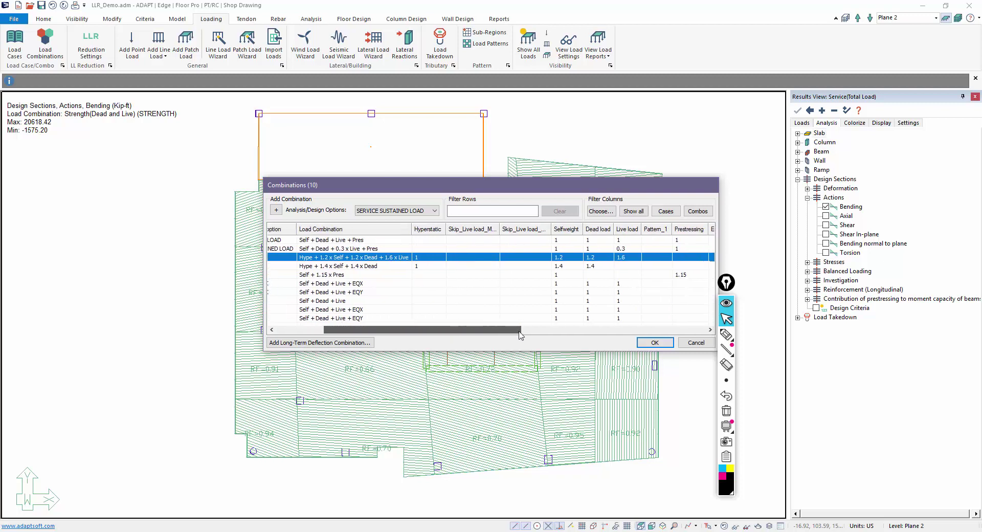
left_click_drag(457, 330, 526, 330)
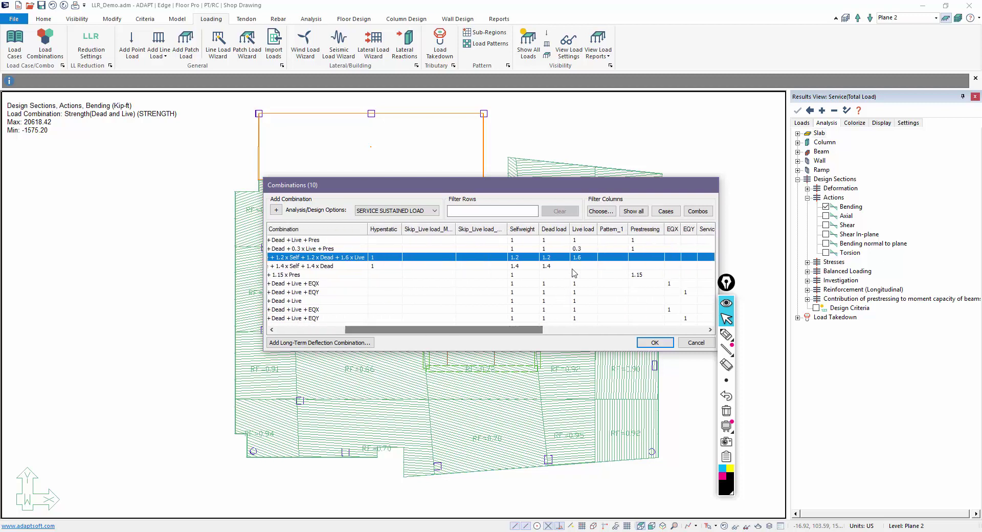
left_click(605, 259)
type("1.6")
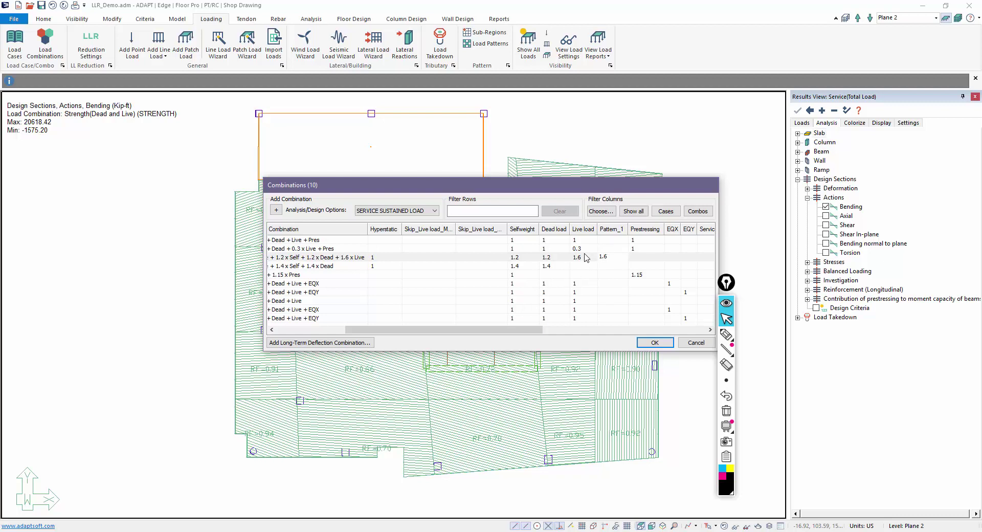
left_click(586, 257)
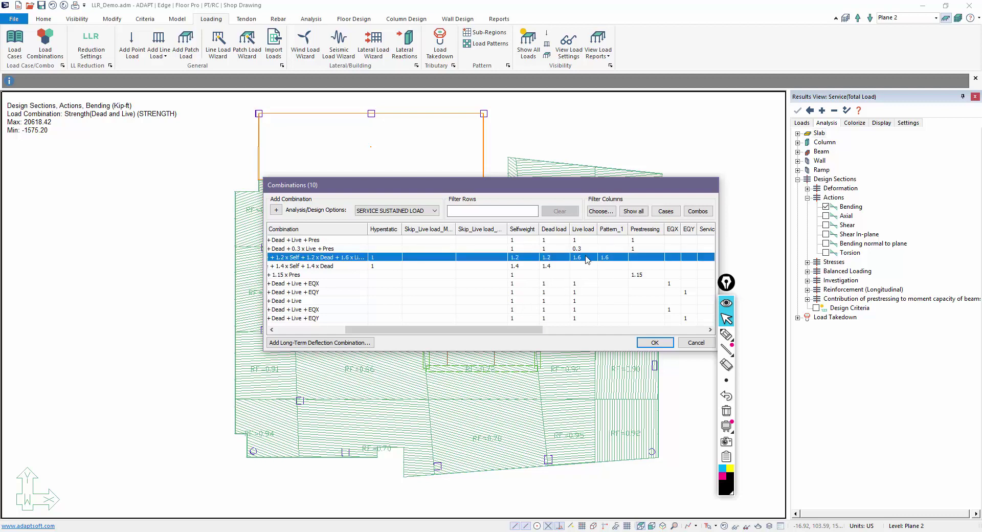
left_click(587, 259)
left_click(451, 285)
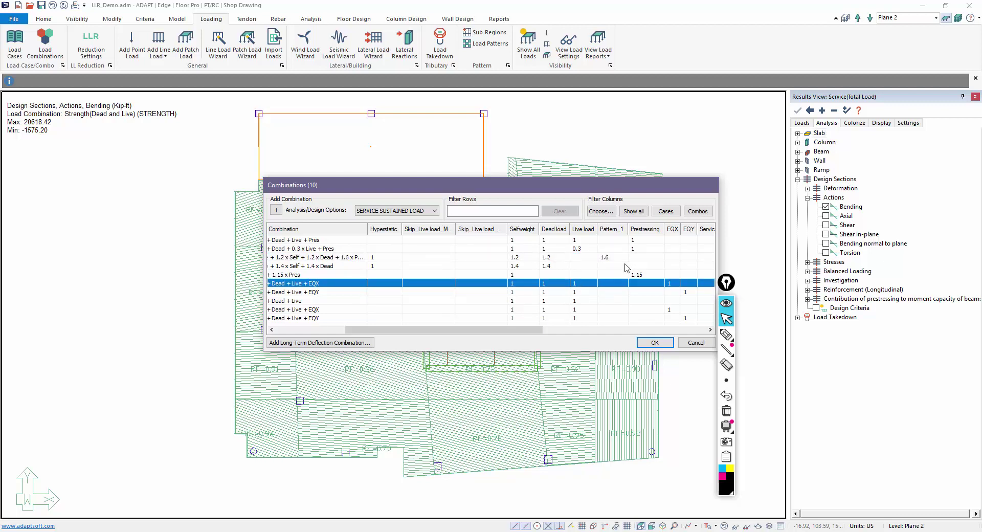
mouse_move(481, 187)
left_mouse_down()
mouse_move(685, 462)
mouse_move(287, 253)
left_mouse_up()
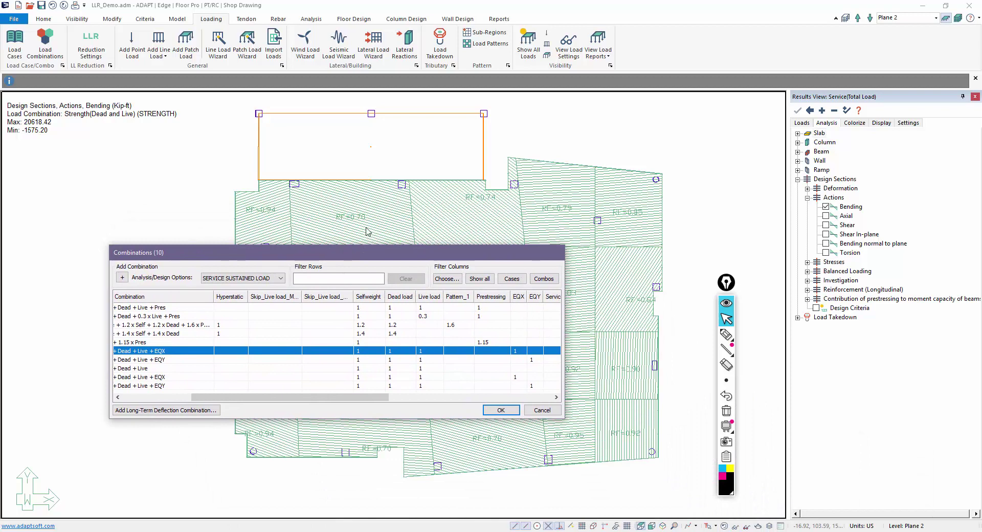
Step: Close the combinations table and delete the three sub-regions along the top of the slab
left_click(537, 411)
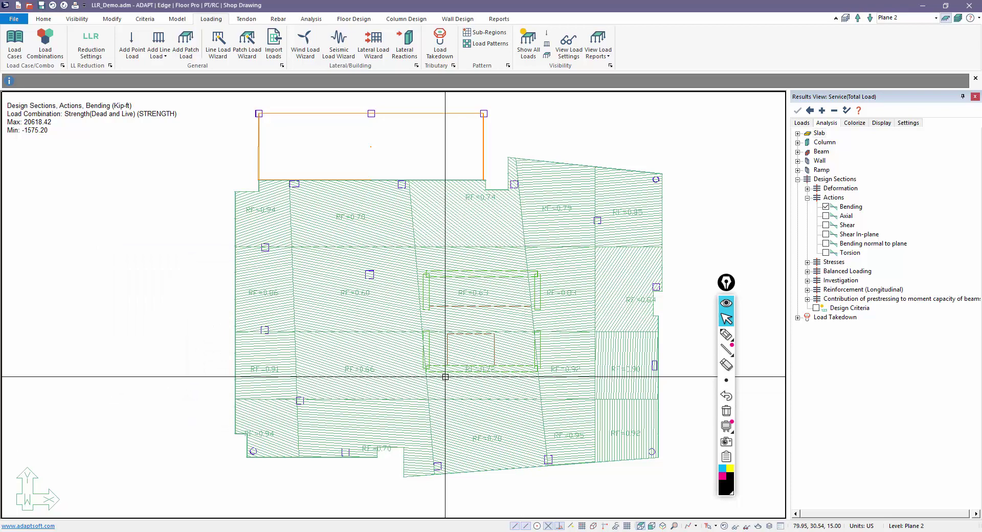
scroll(445, 377, "down", 1)
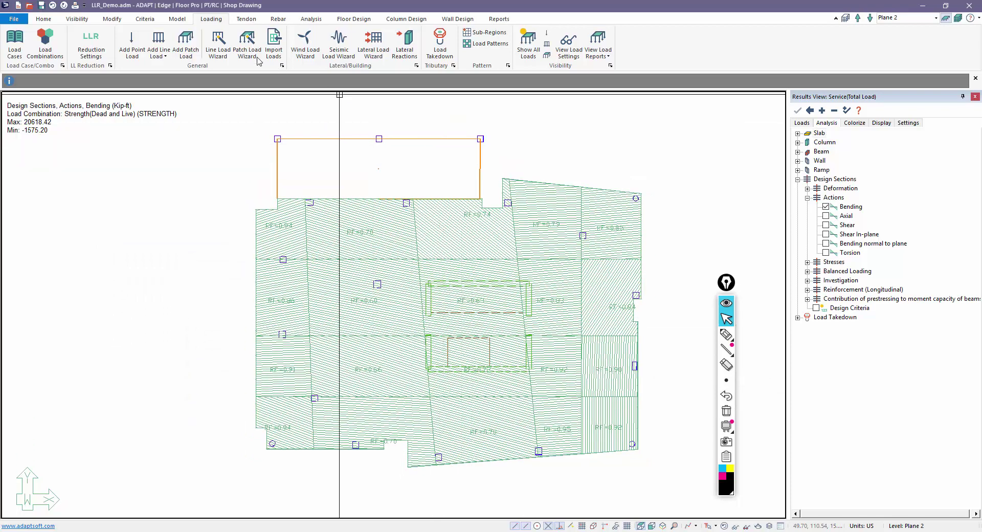
left_click(283, 238)
left_click(283, 239)
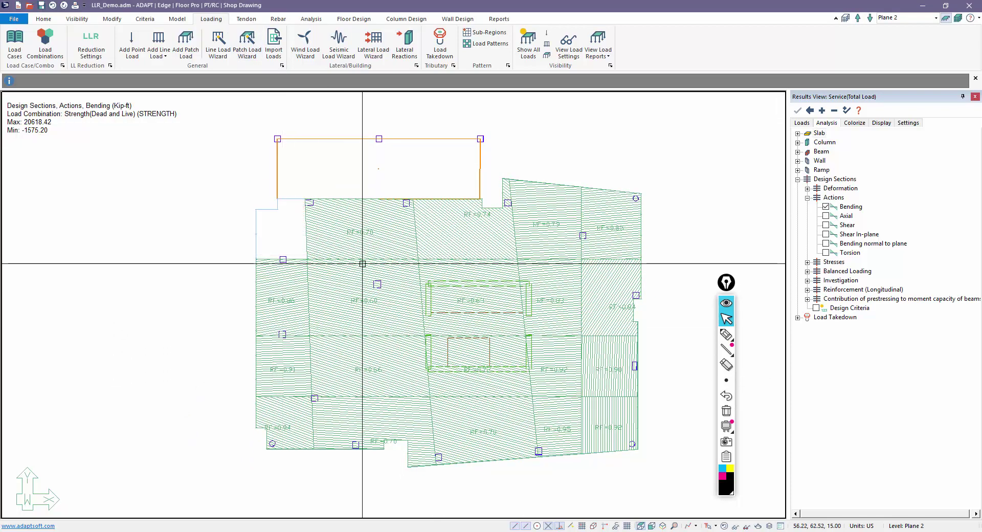
left_click(363, 230)
left_click(471, 225)
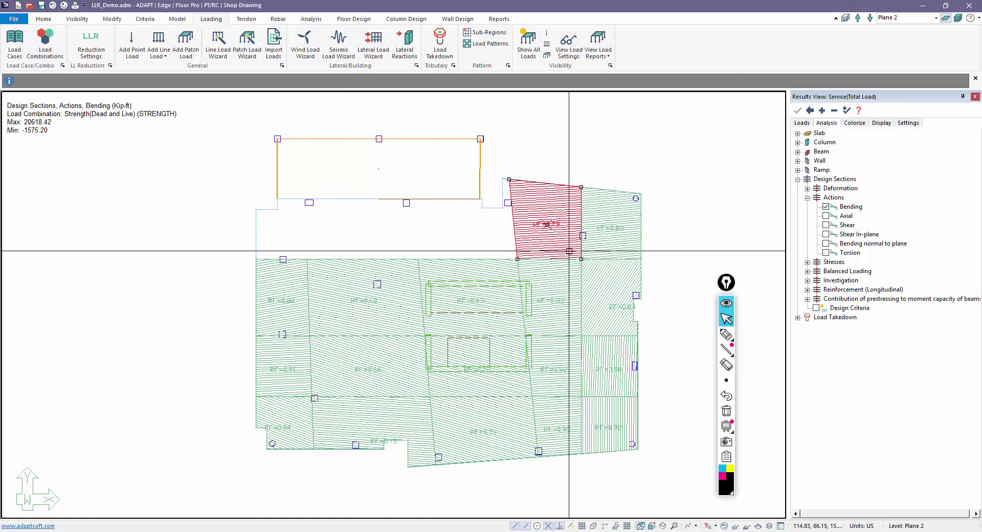
left_click(609, 263)
Step: Select all SubRegion objects by type, then review Load Patterns and cancel without changes
left_click(55, 19)
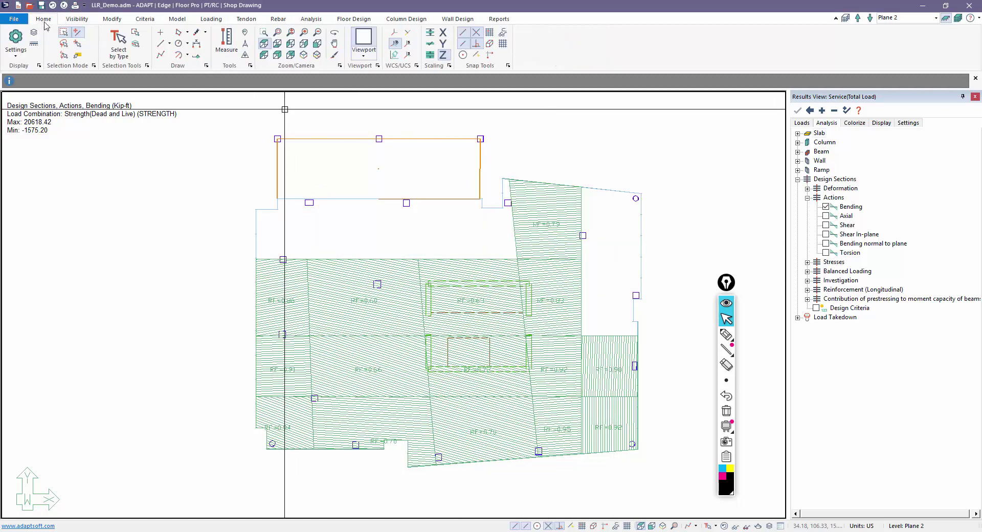
left_click(118, 50)
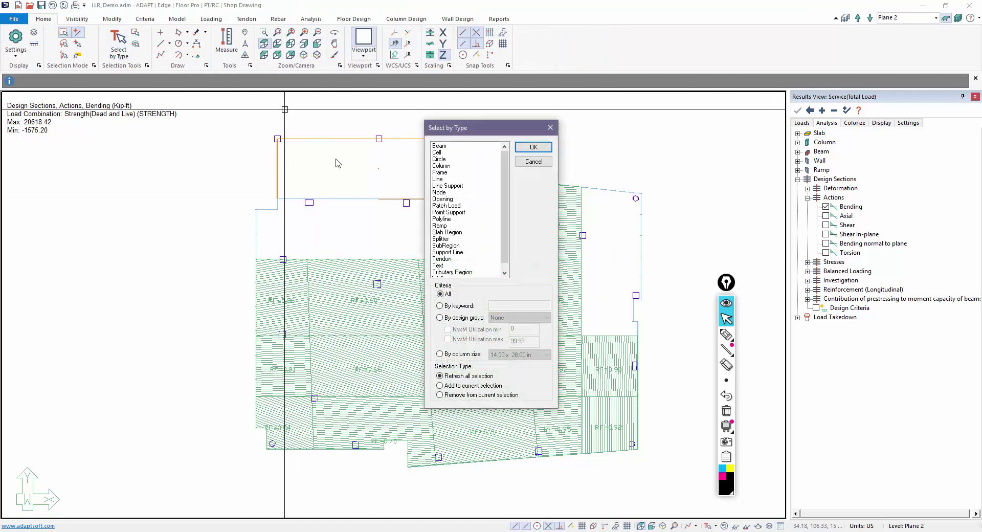
left_click(446, 247)
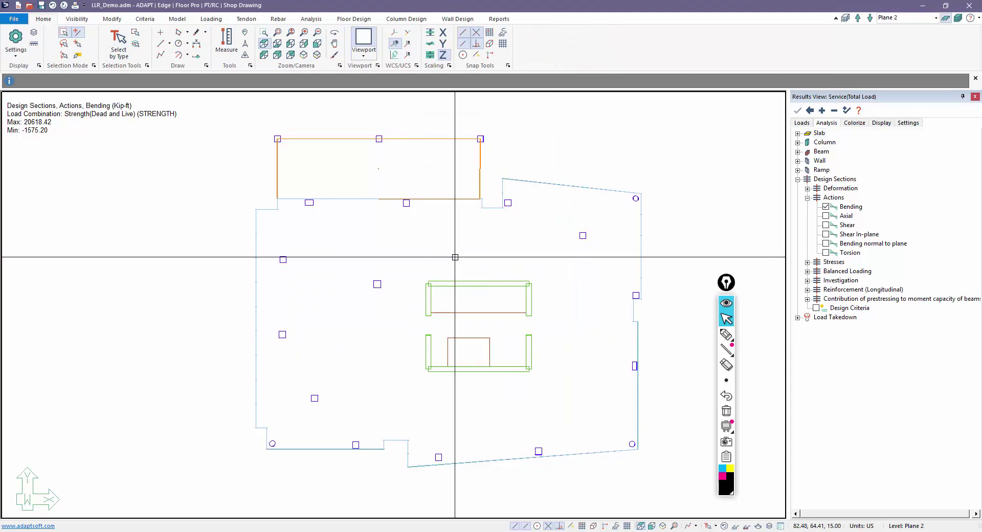
left_click(200, 20)
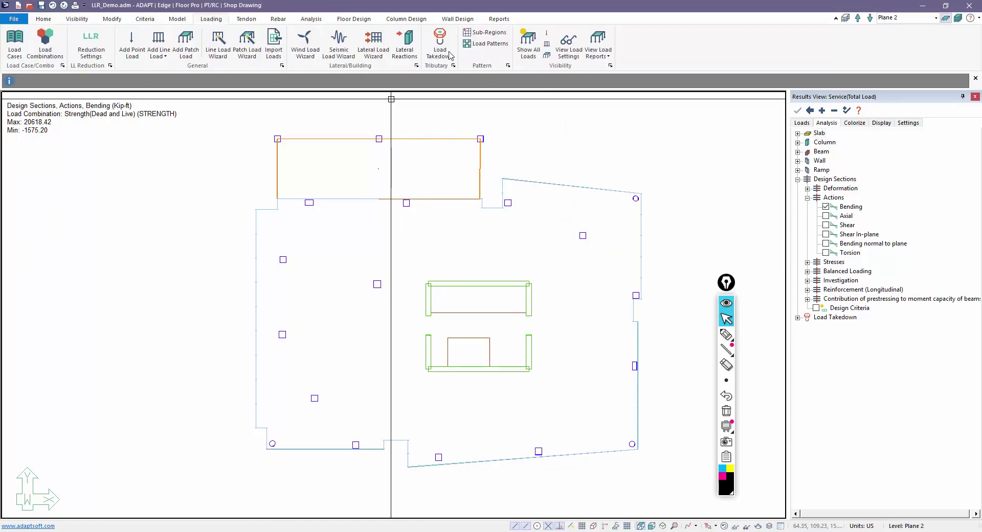
left_click(491, 44)
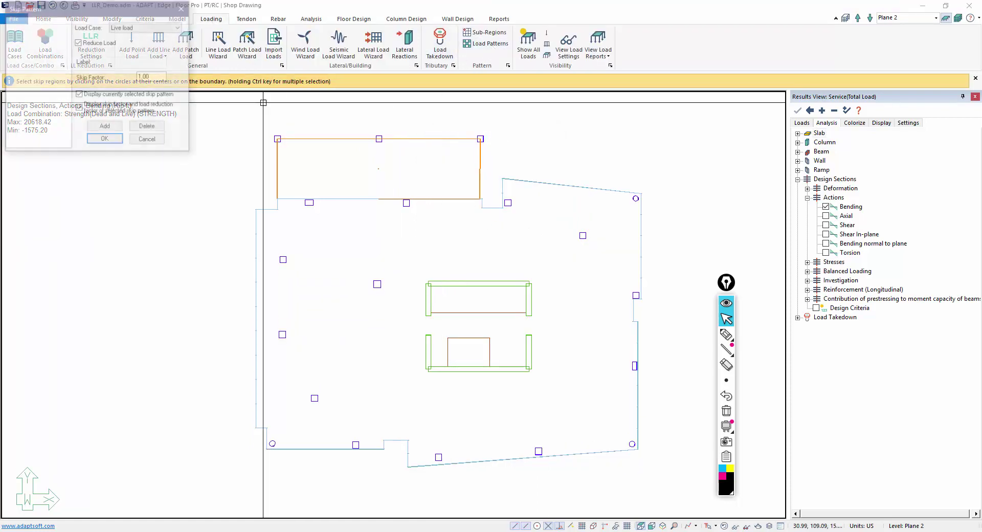
left_click(148, 140)
Step: Check the model in a 3D view and return to the top plan view
scroll(541, 327, "up", 2)
scroll(529, 267, "down", 1)
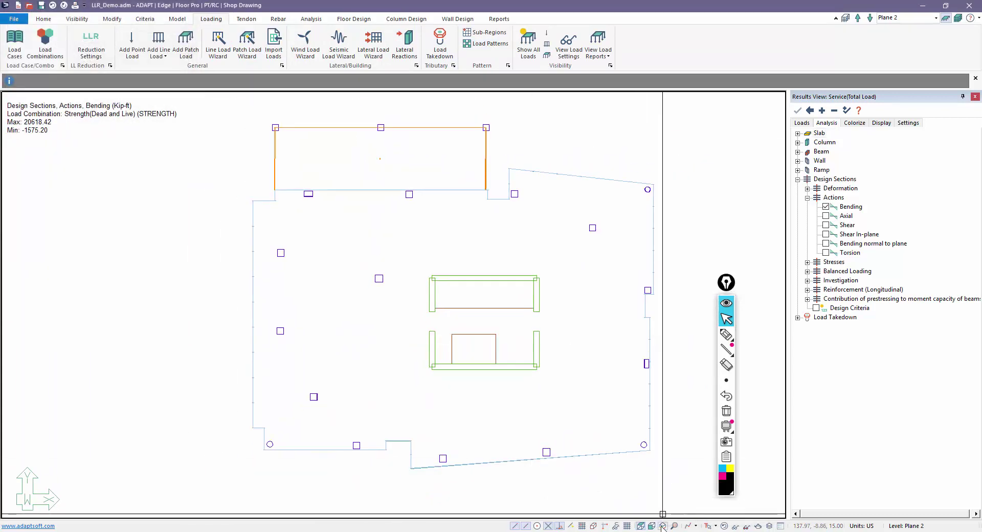
left_click(663, 526)
left_click(503, 293)
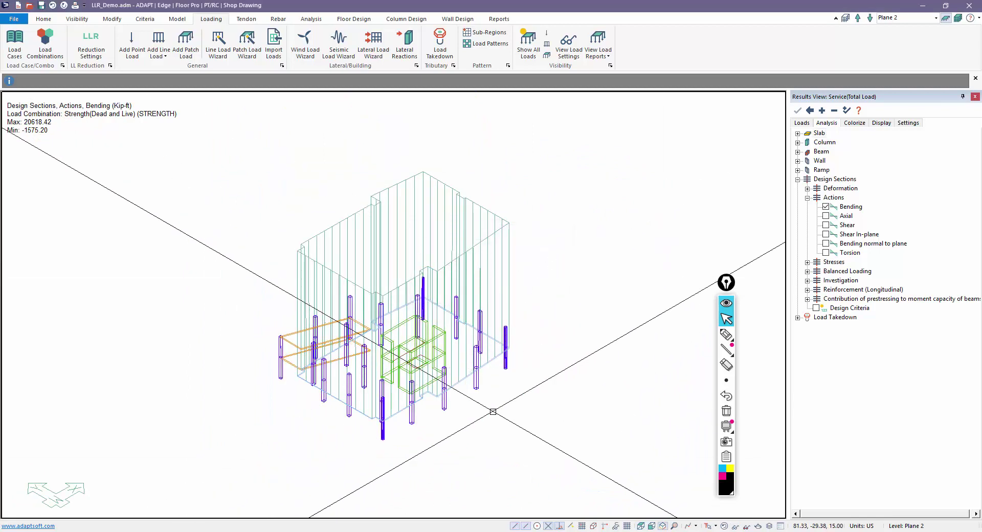
left_click(643, 527)
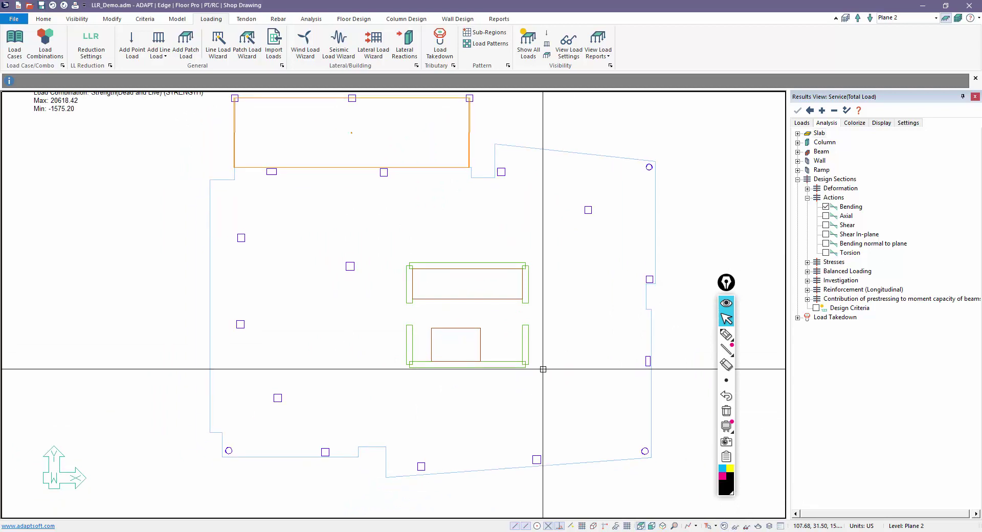
Step: Trace polygon sub-region corners along the top slab strip below the transfer rectangle, ending with Esc
left_click(487, 32)
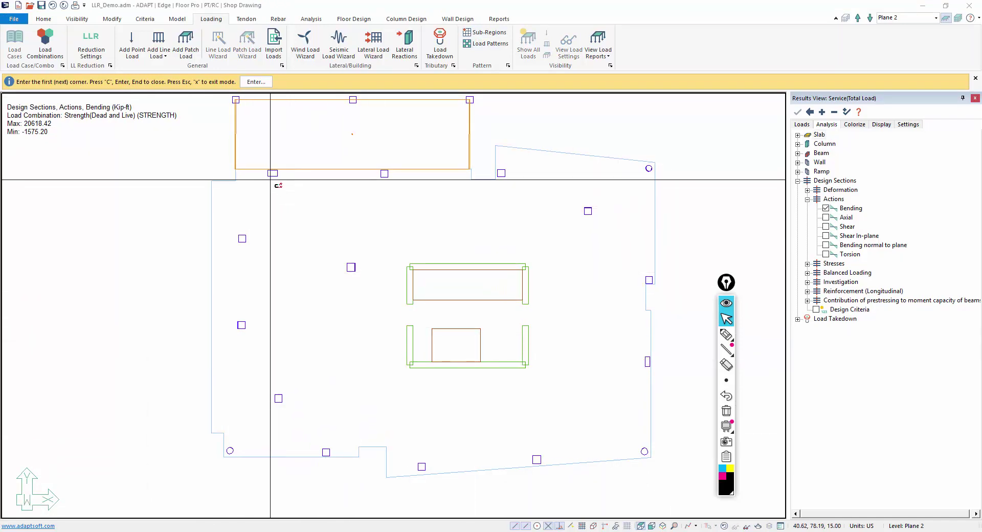
scroll(237, 169, "up", 1)
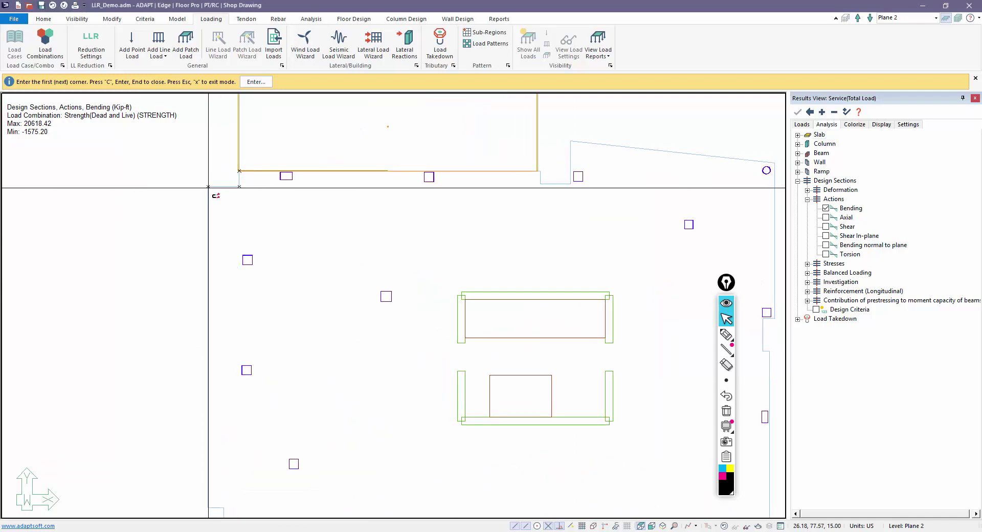
left_click(208, 233)
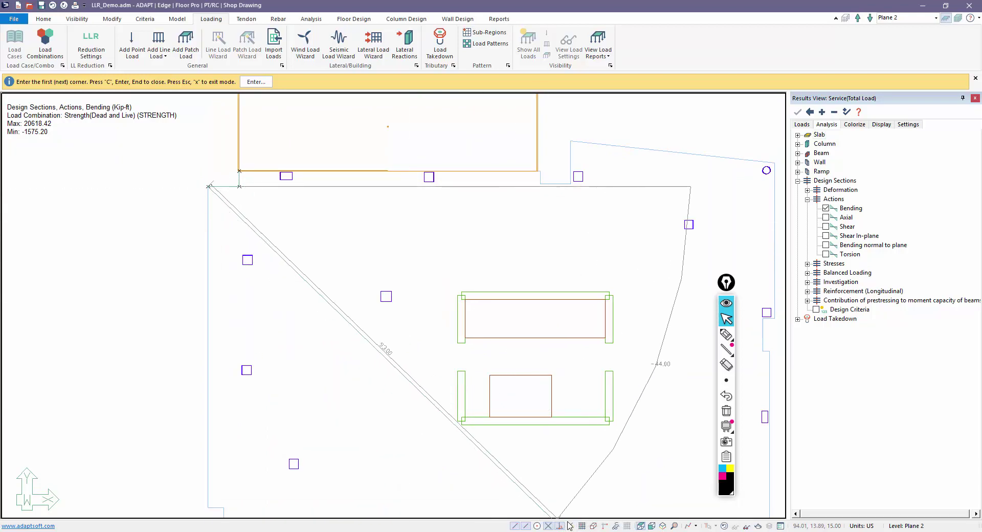
left_click(208, 223)
left_click(361, 225)
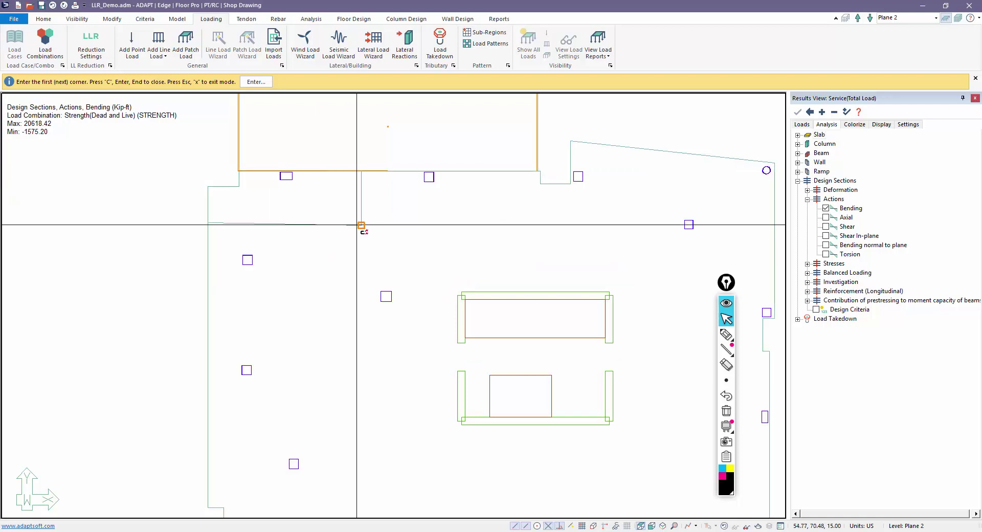
left_click(362, 170)
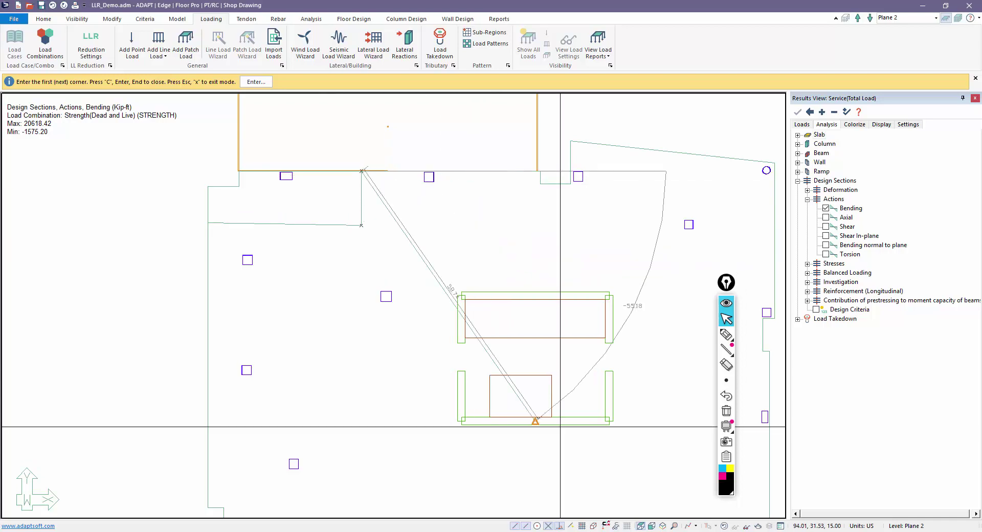
left_click(490, 171)
left_click(491, 220)
left_click(361, 225)
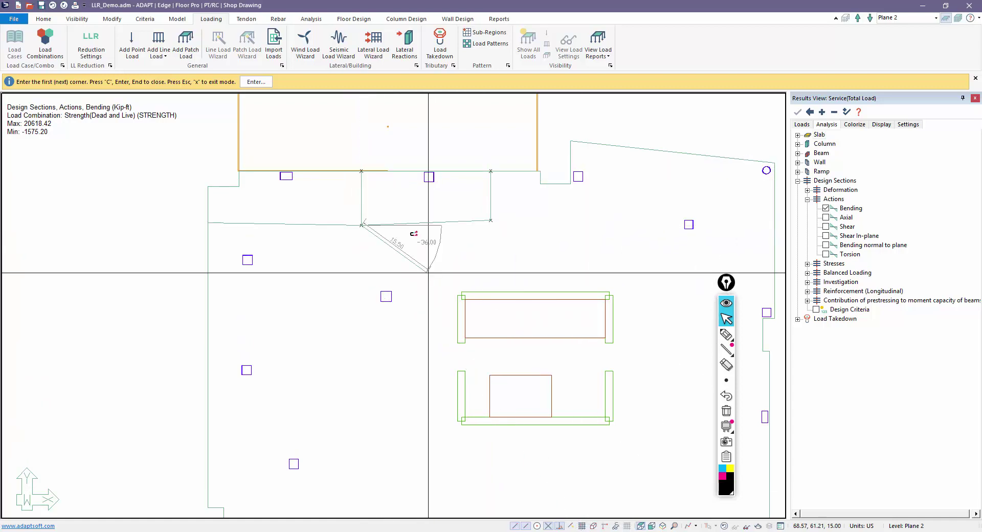
left_click(361, 171)
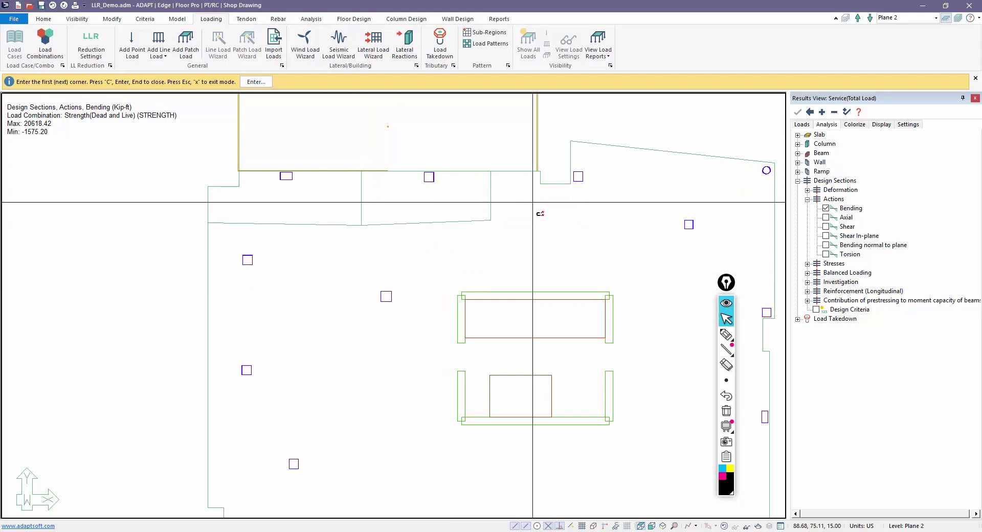
scroll(448, 253, "down", 1)
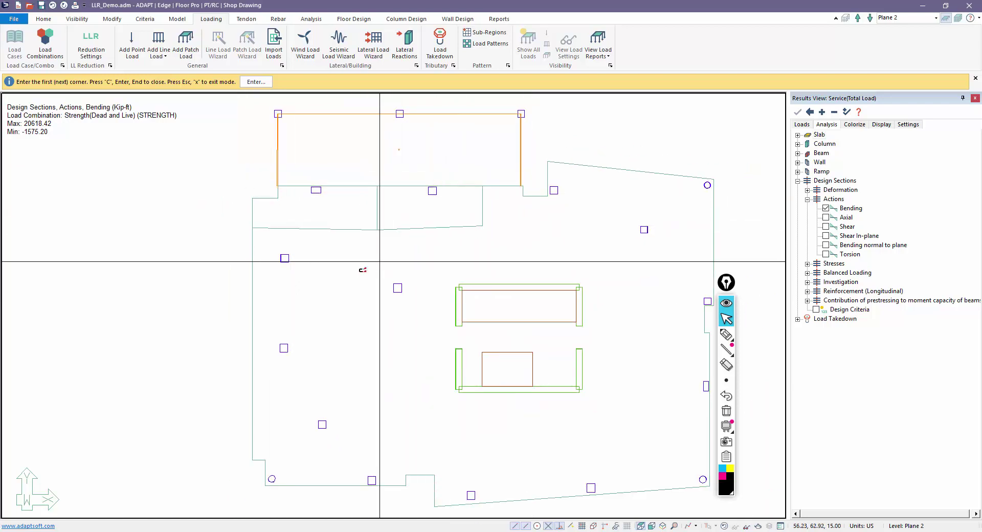
key("Escape")
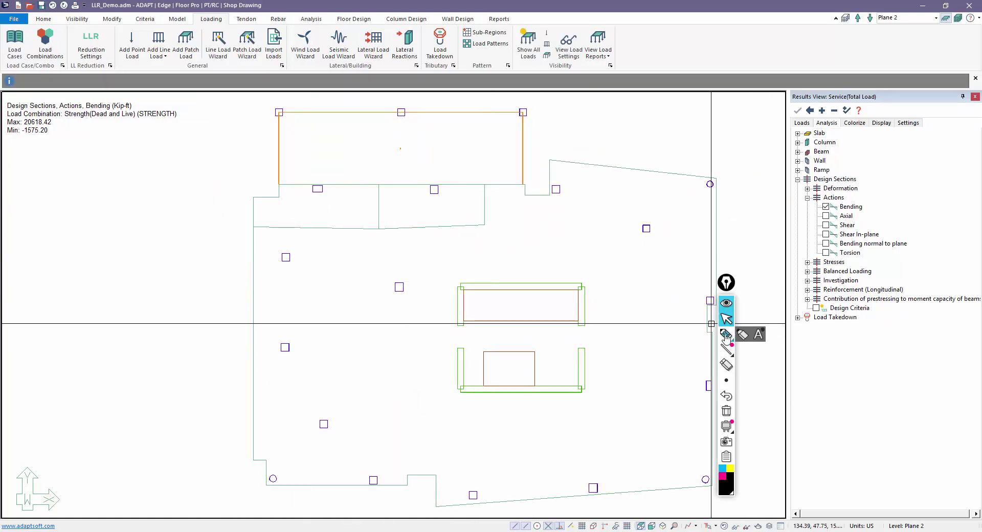
Step: Write region numbers with the markup pencil, then inspect sub-regions in Load Patterns and cancel
left_click(726, 334)
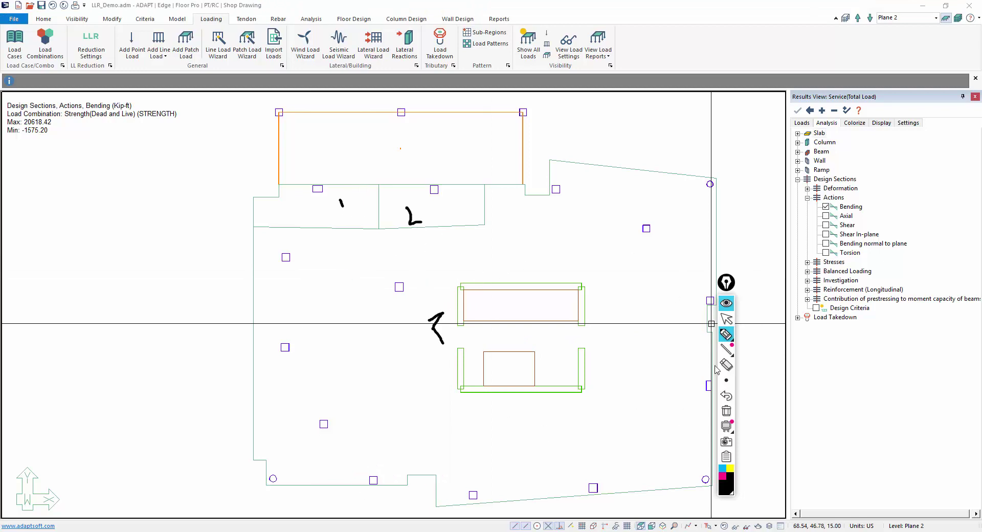
left_click(726, 320)
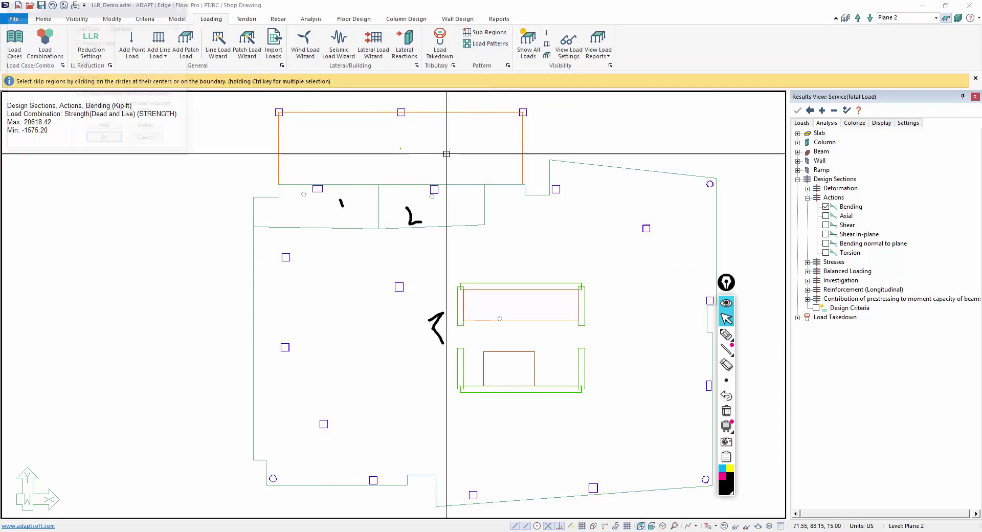
left_click(490, 43)
scroll(404, 289, "down", 1)
left_click(340, 169)
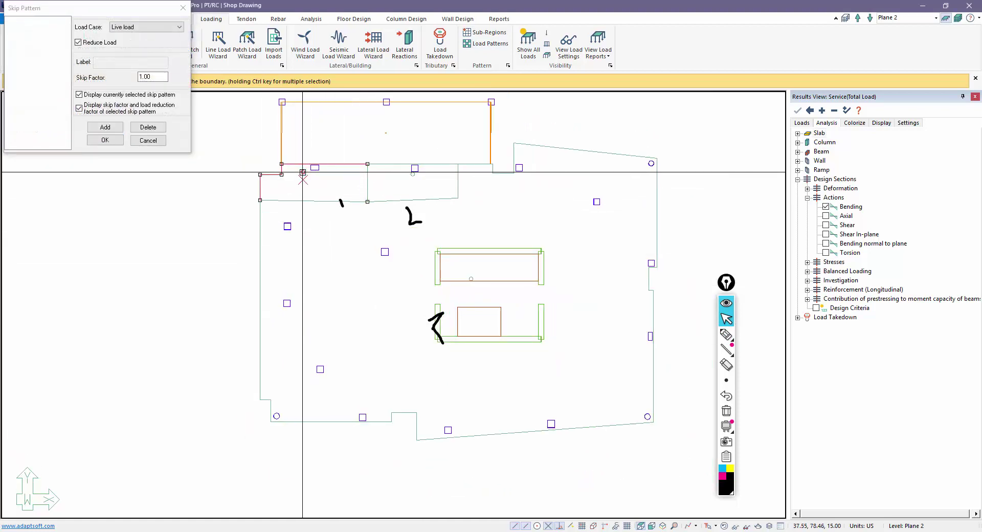
left_click(472, 278)
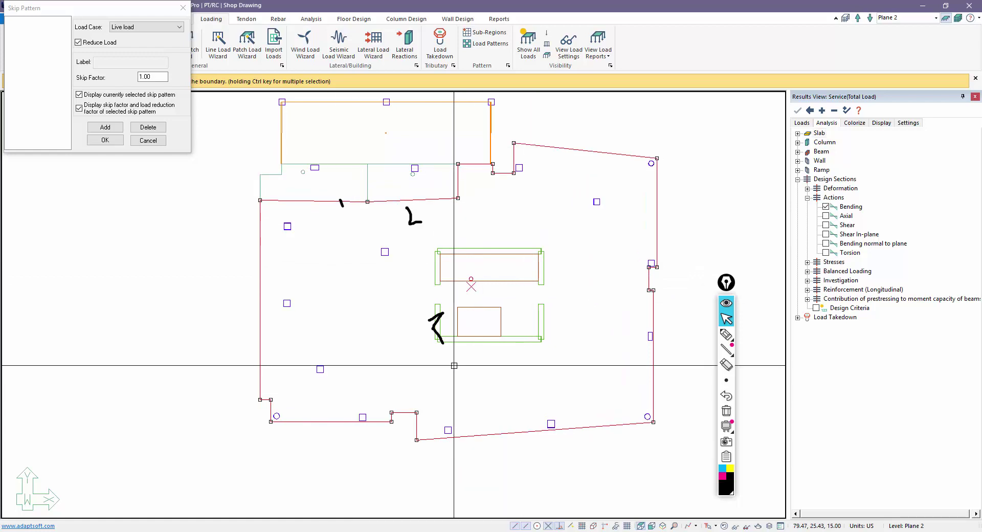
left_click(148, 141)
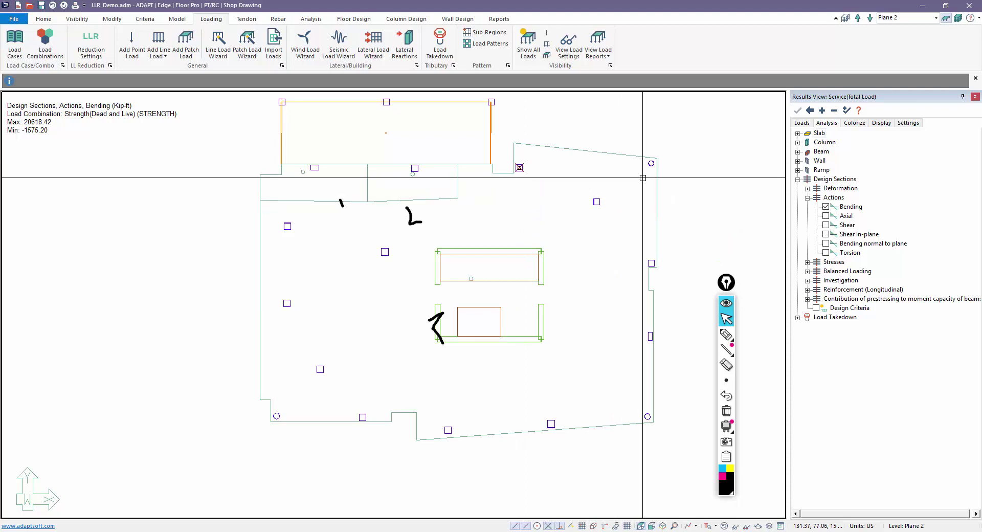
Step: Keep column design Load Reduction at No and erase the hand-drawn markup numbers
left_click(399, 20)
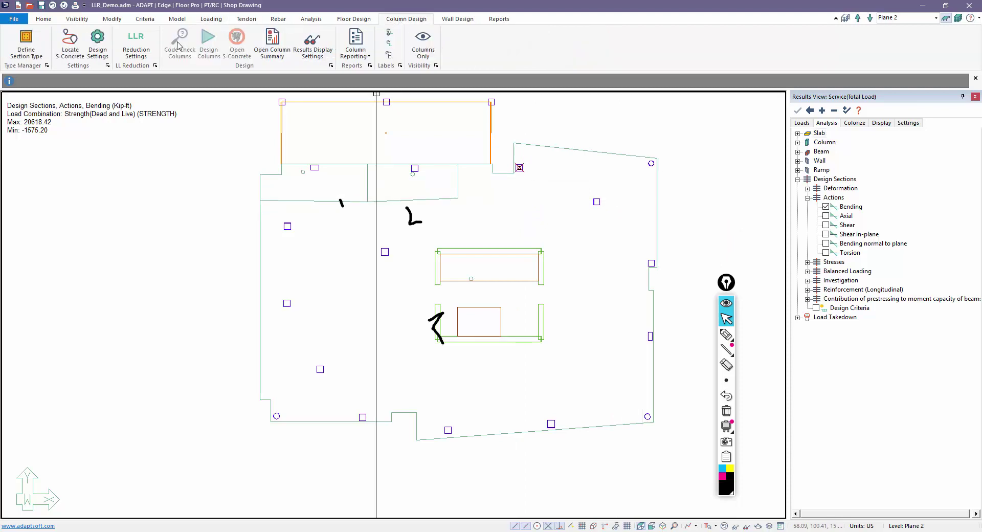
left_click(97, 43)
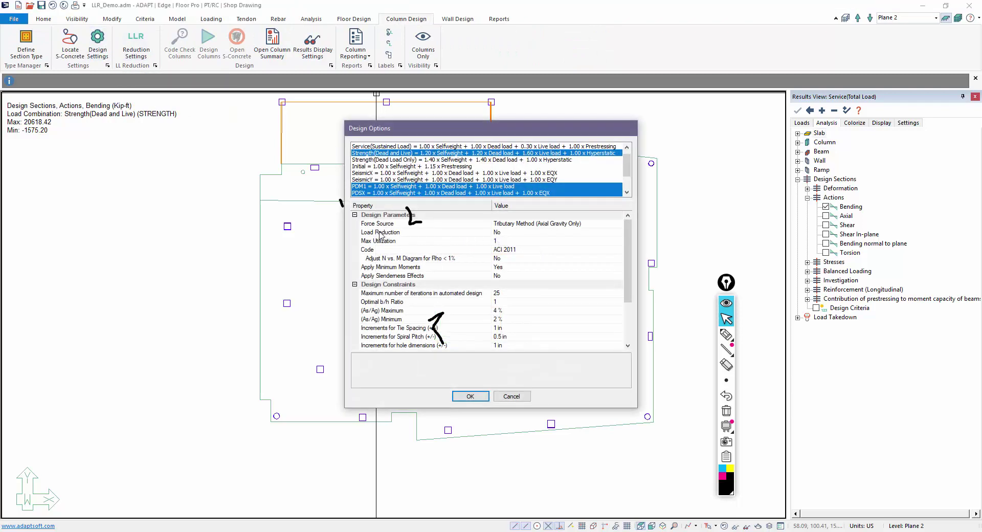
left_click(510, 233)
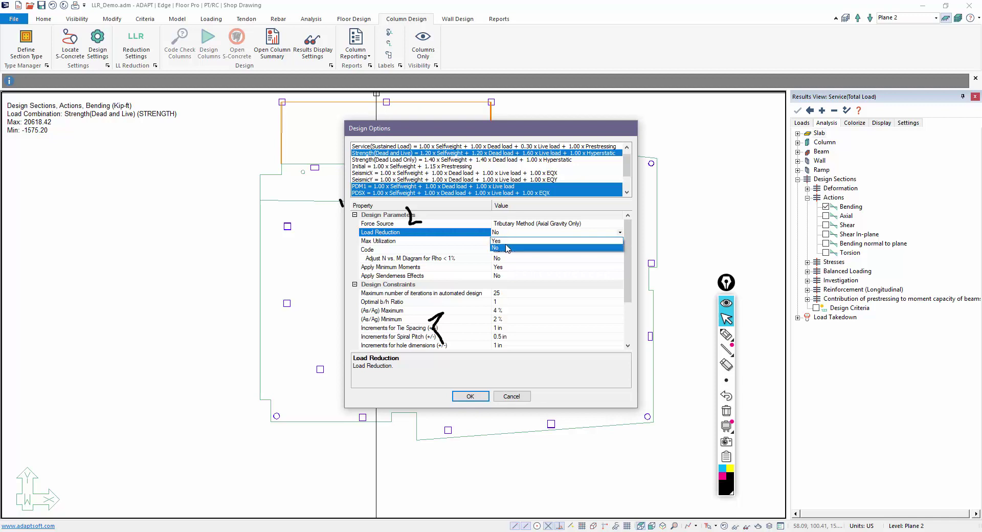
left_click(520, 401)
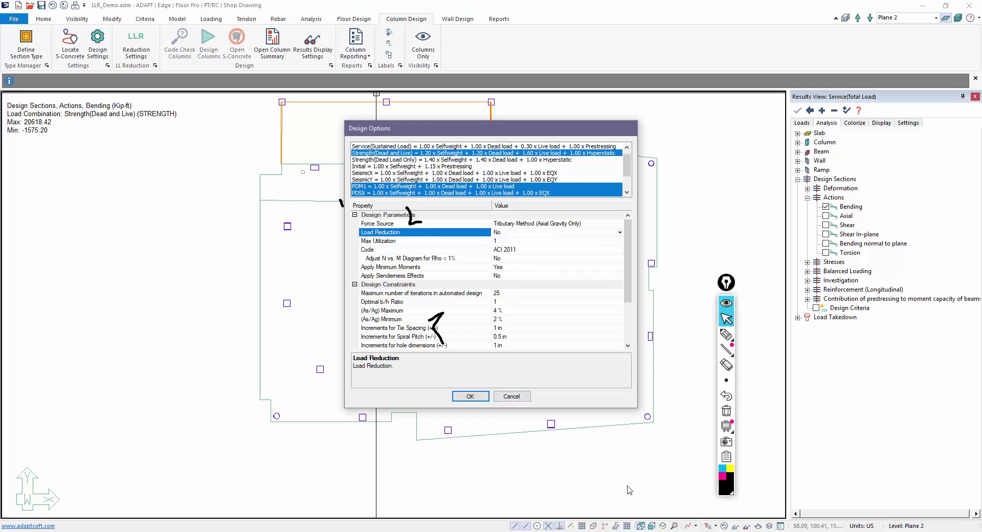
left_click(511, 397)
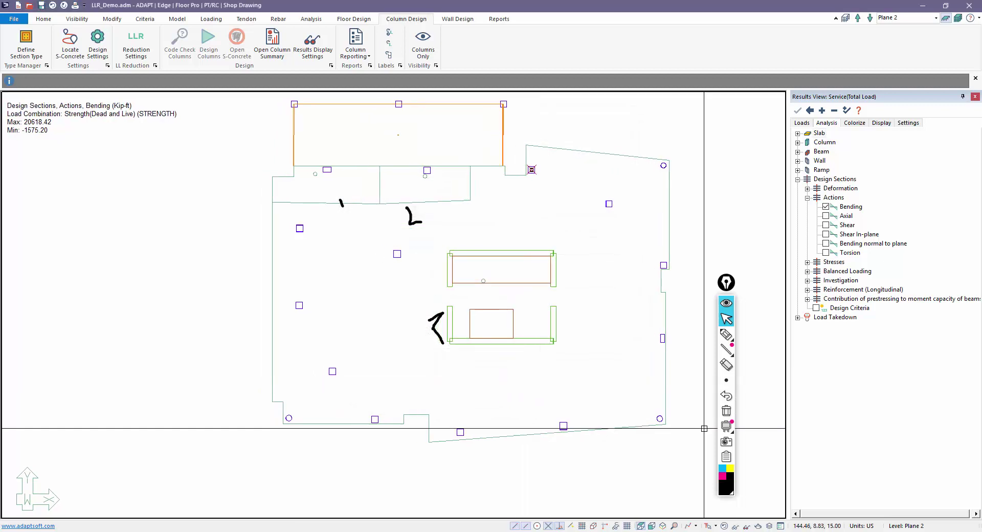
left_click(725, 414)
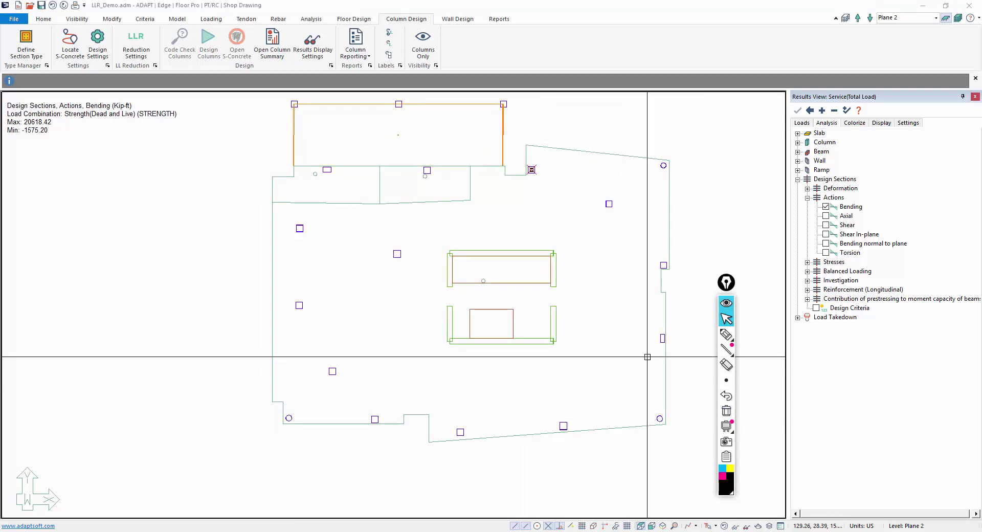